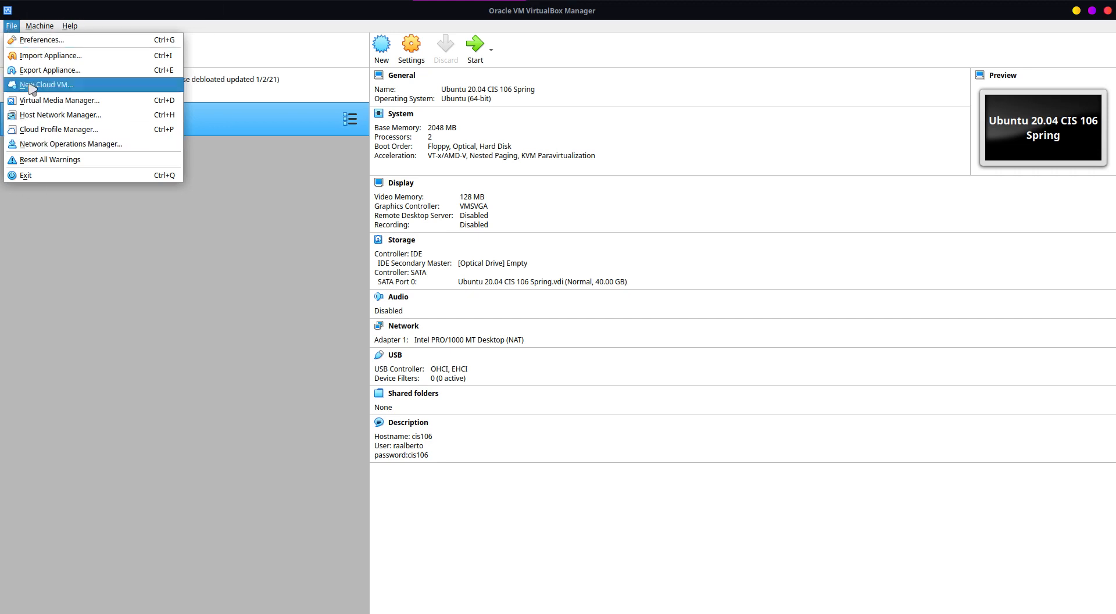
left_click(48, 235)
left_click(42, 26)
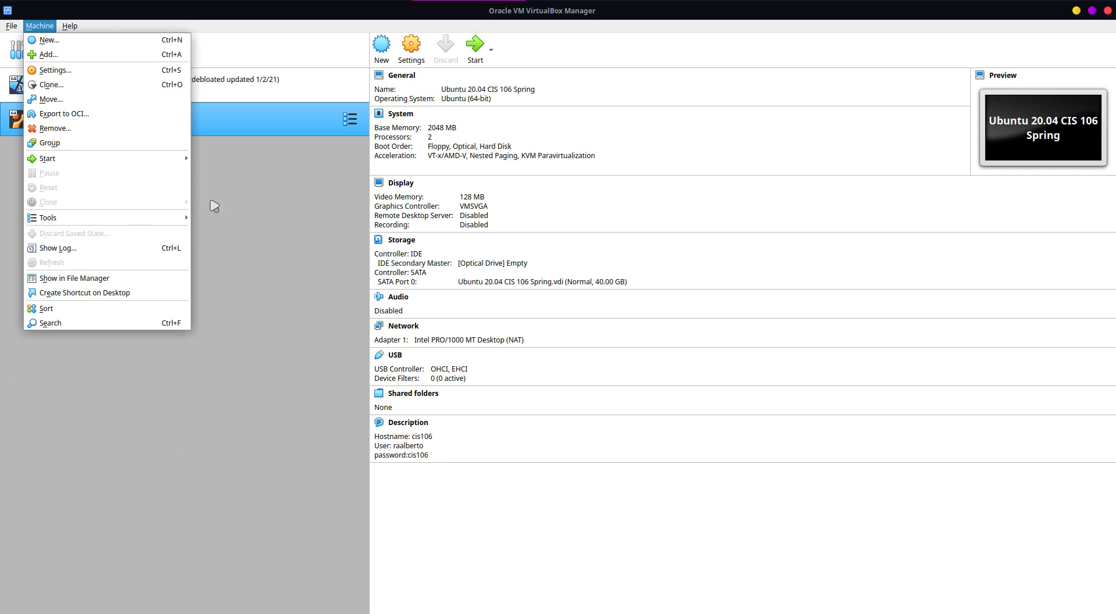
left_click(313, 283)
left_click(71, 27)
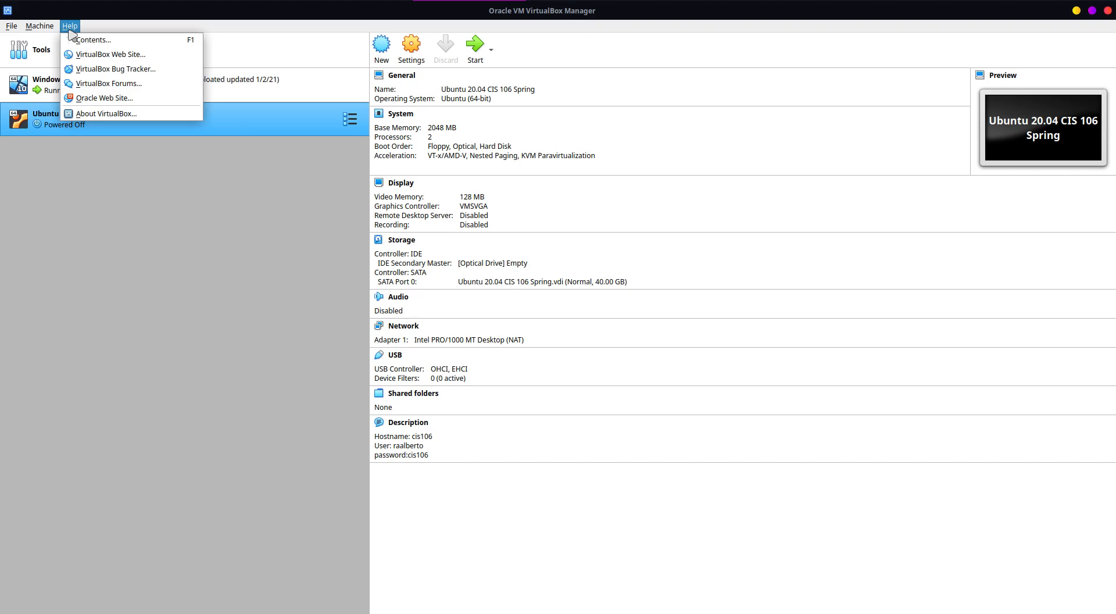
left_click(174, 326)
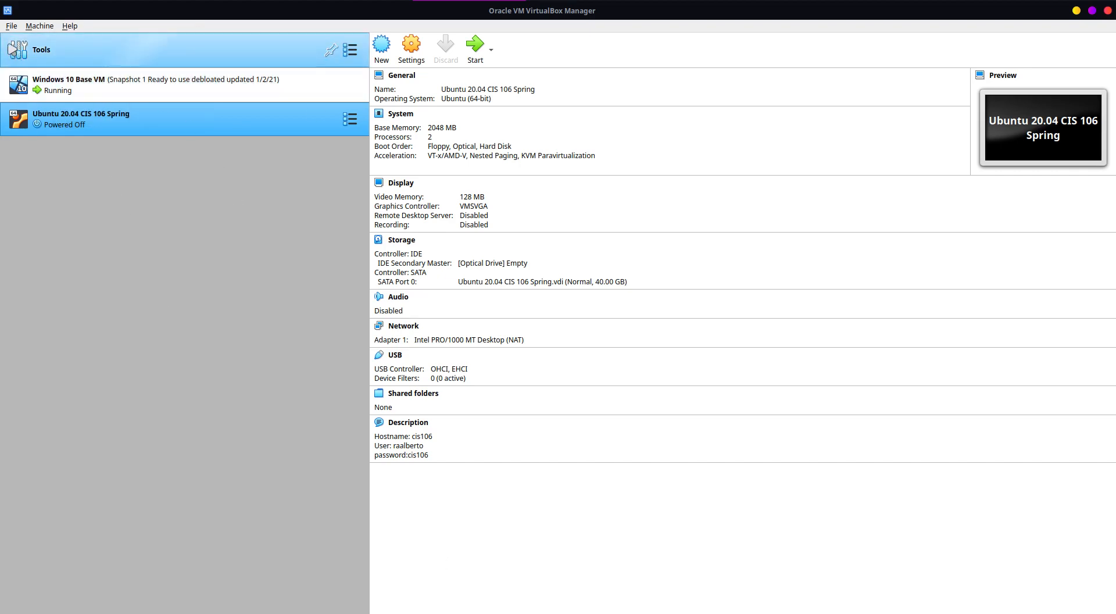
Step: Examine the Media, Network and Cloud pages of the global tools, ending on the Welcome page
left_click(350, 50)
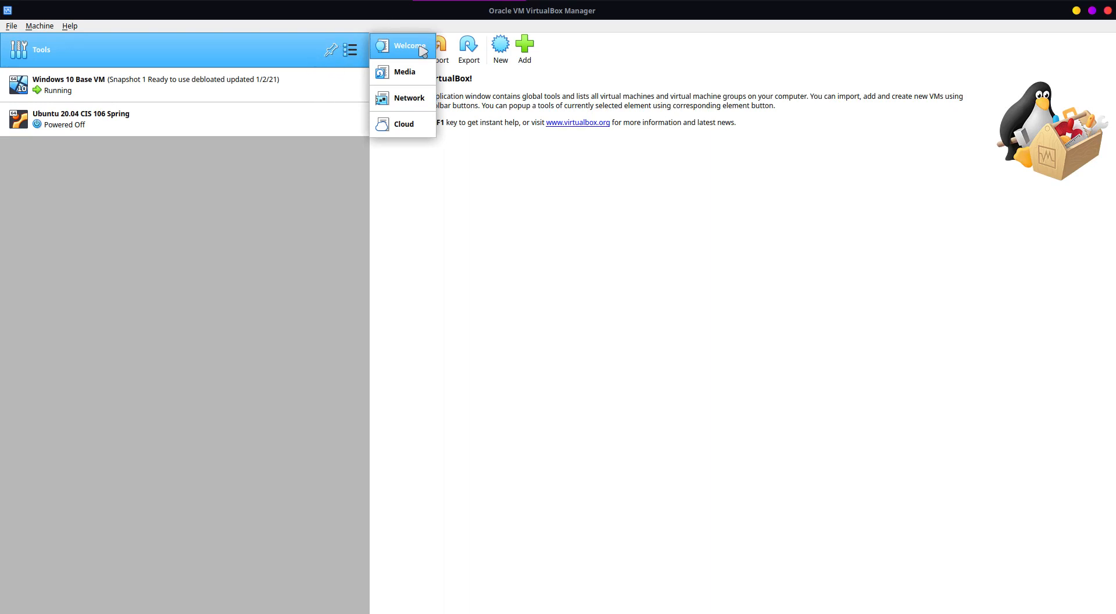
left_click(389, 67)
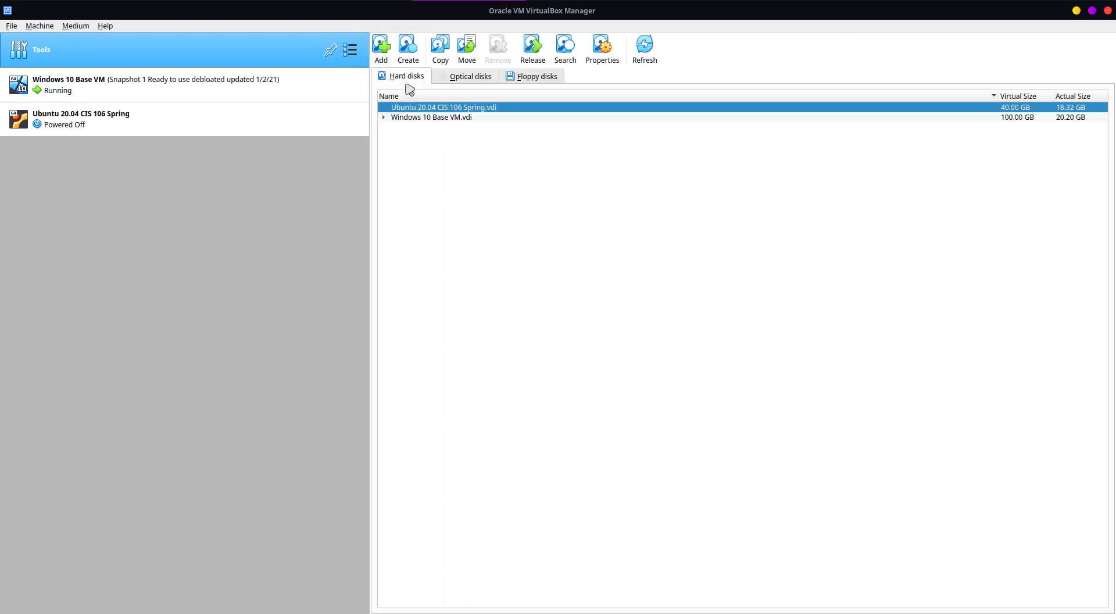
left_click(356, 54)
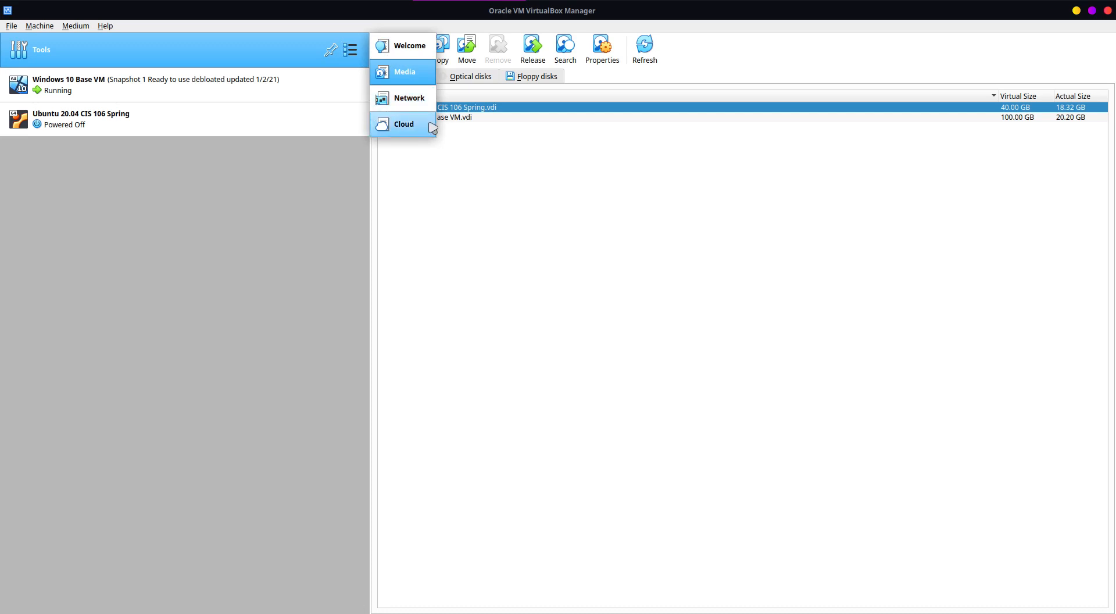
left_click(408, 99)
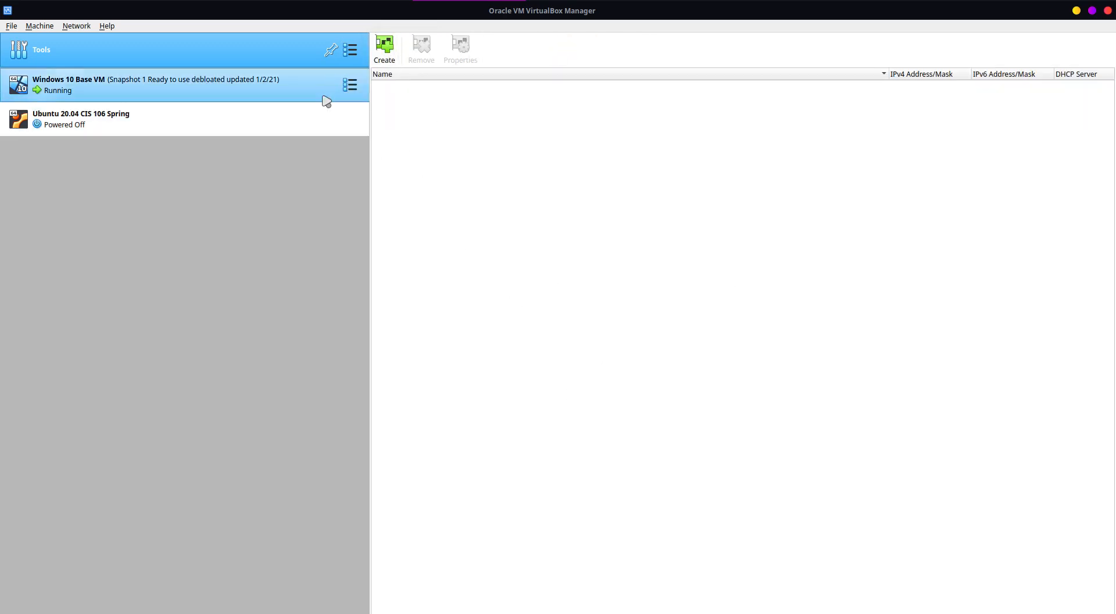
left_click(353, 52)
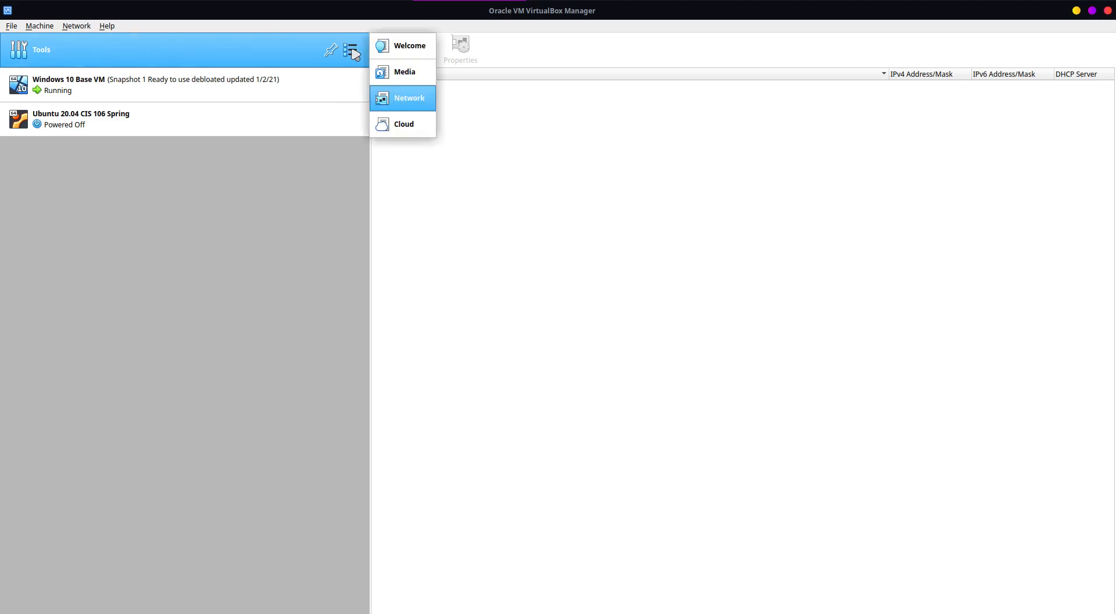
left_click(422, 170)
left_click(353, 53)
left_click(377, 133)
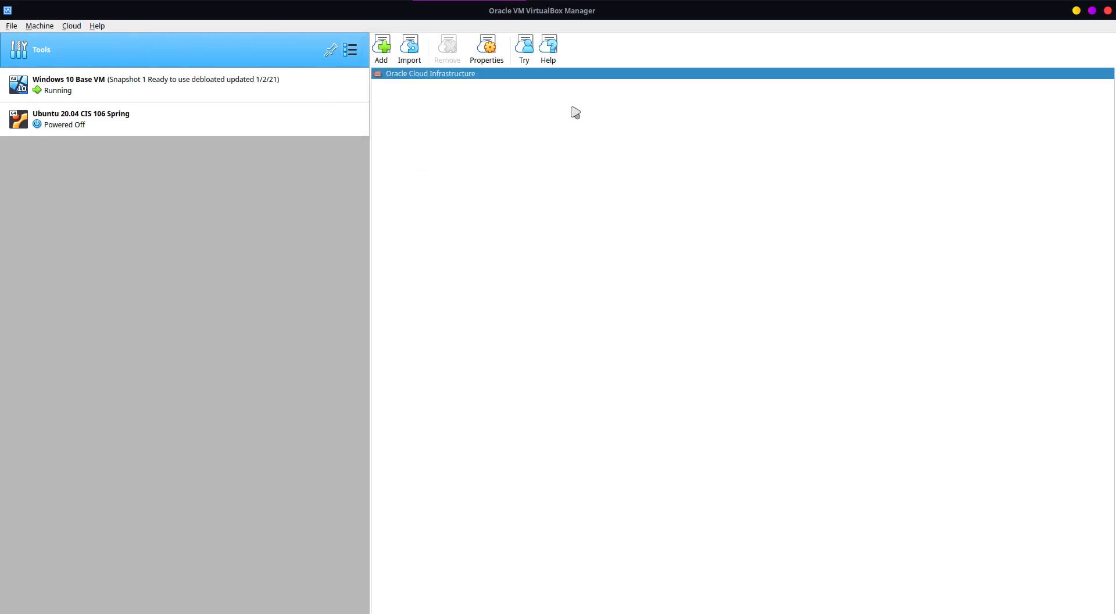
left_click(352, 51)
left_click(396, 46)
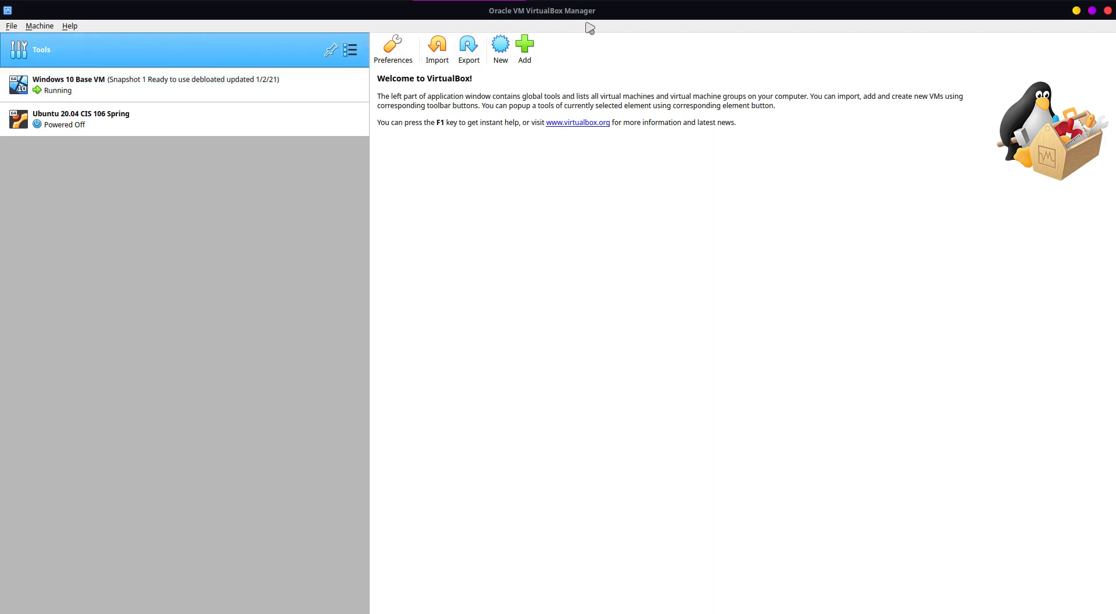
Step: Add the existing virtual machine Linux Lite.vbox from the Linux Lite folder inside vms and open its settings
left_click(524, 46)
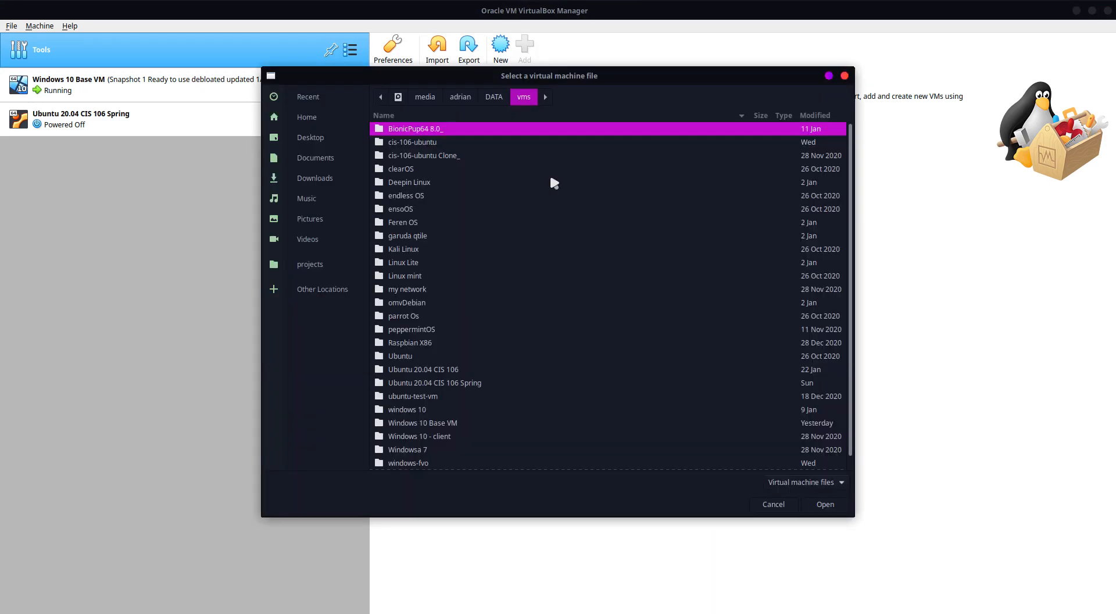
scroll(441, 186, "down", 1)
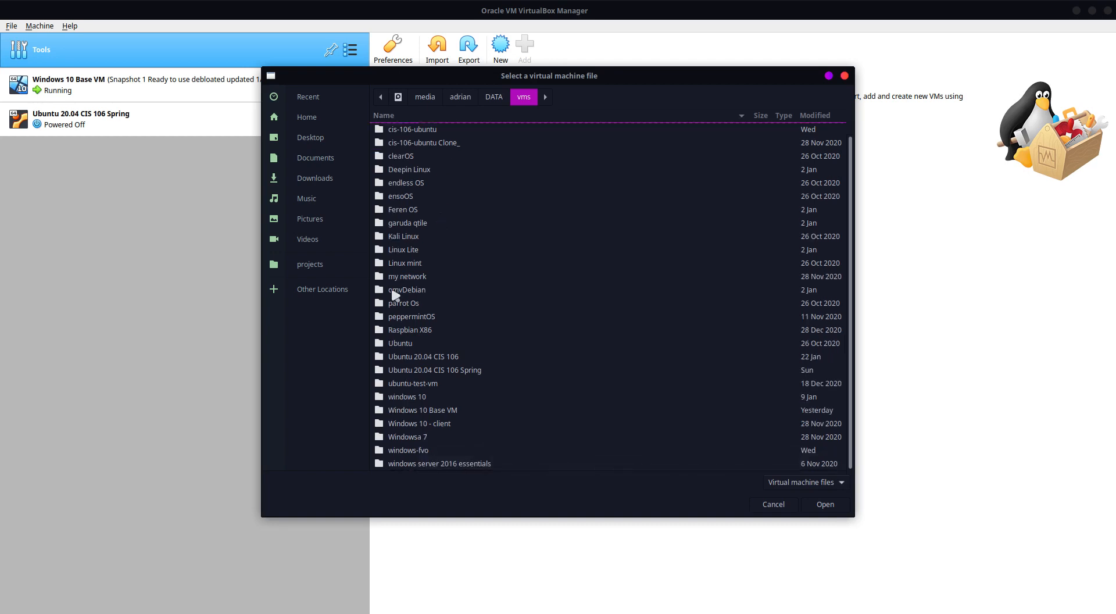
left_click(407, 250)
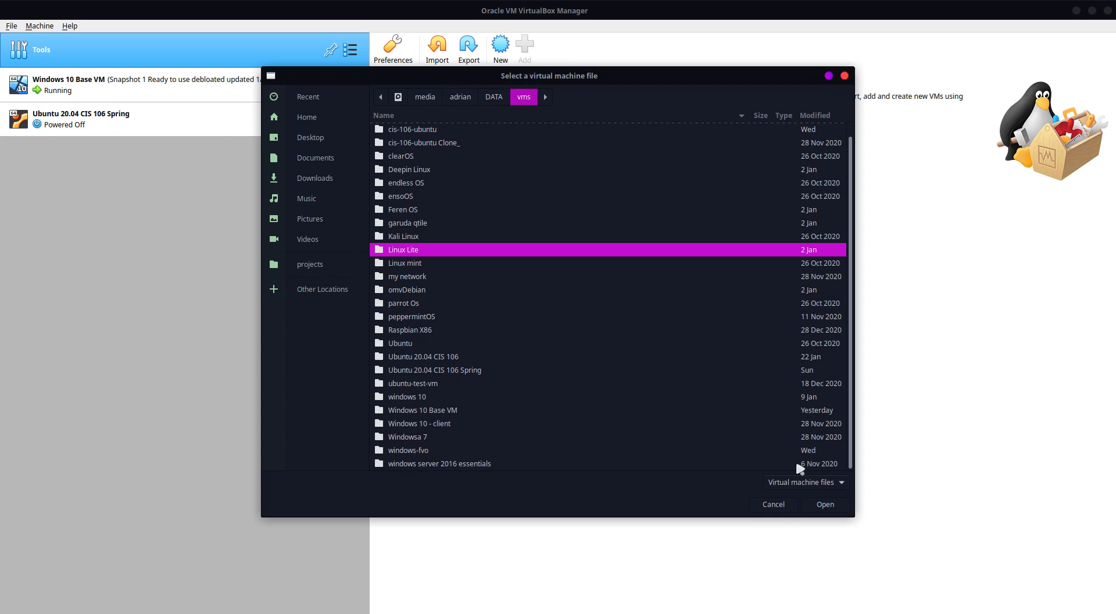
left_click(825, 504)
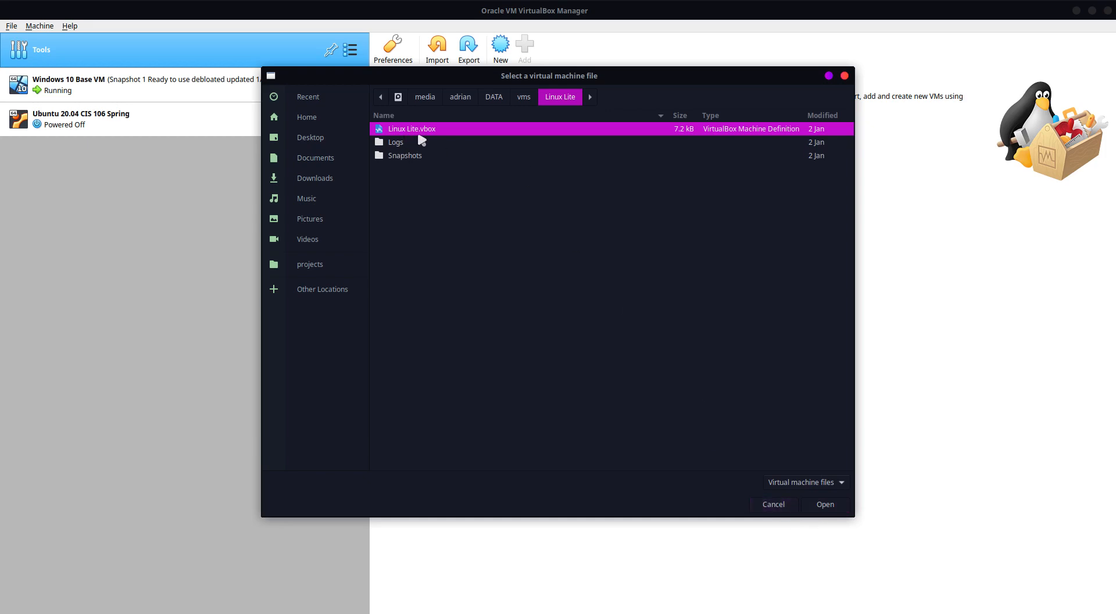
left_click(821, 509)
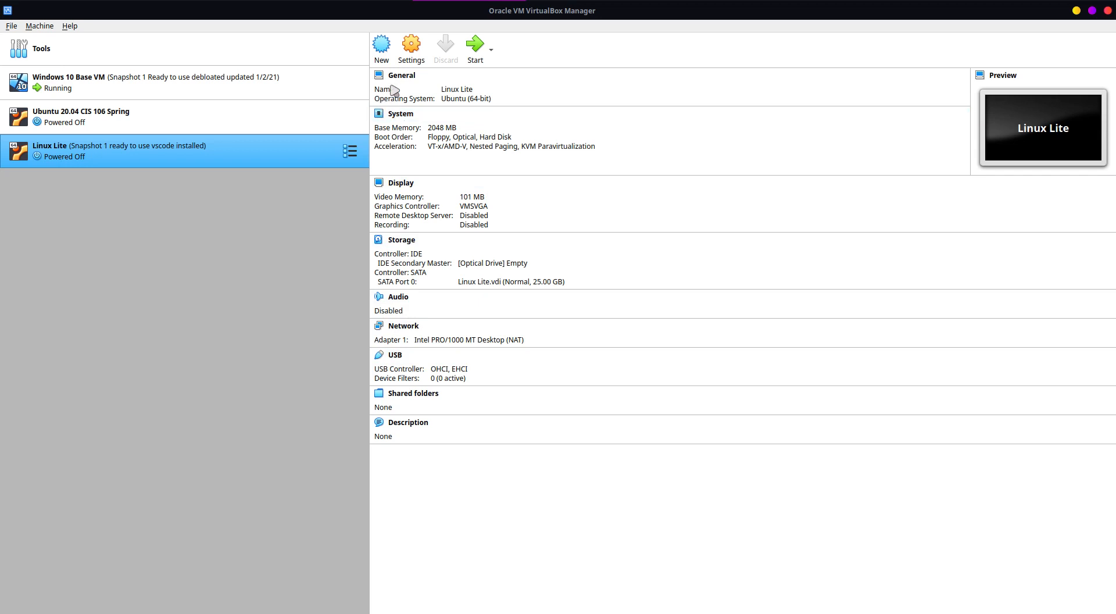
left_click(405, 54)
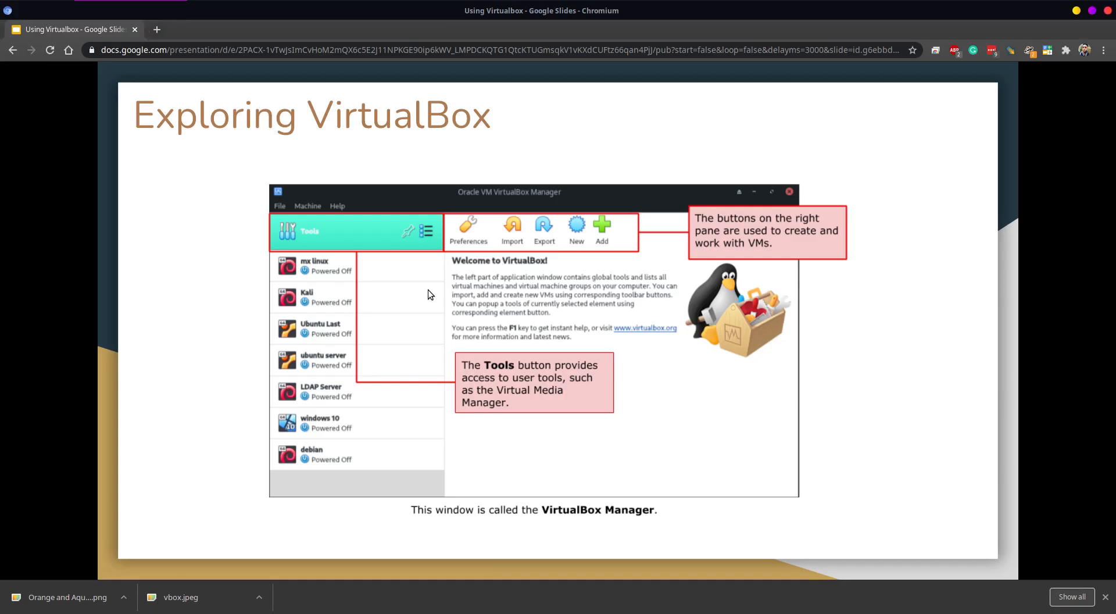
Step: Go through the Using Virtualbox slides in Chromium on the General, System and Display settings, up to the Storage slide
key("Right")
key("Right")
key("Right")
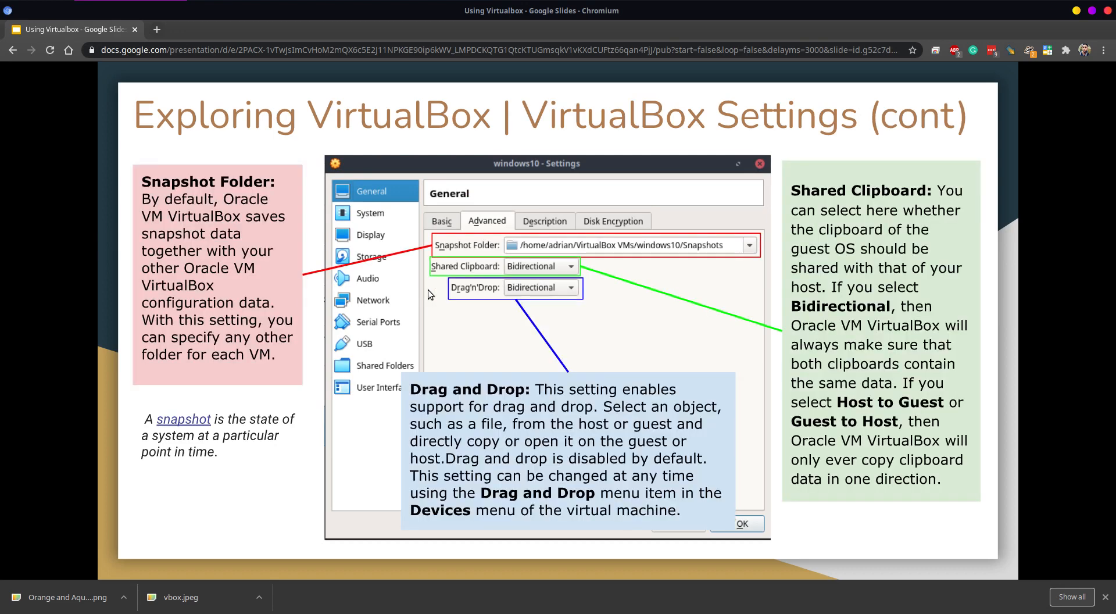
key("Right")
key("Right")
key("Right")
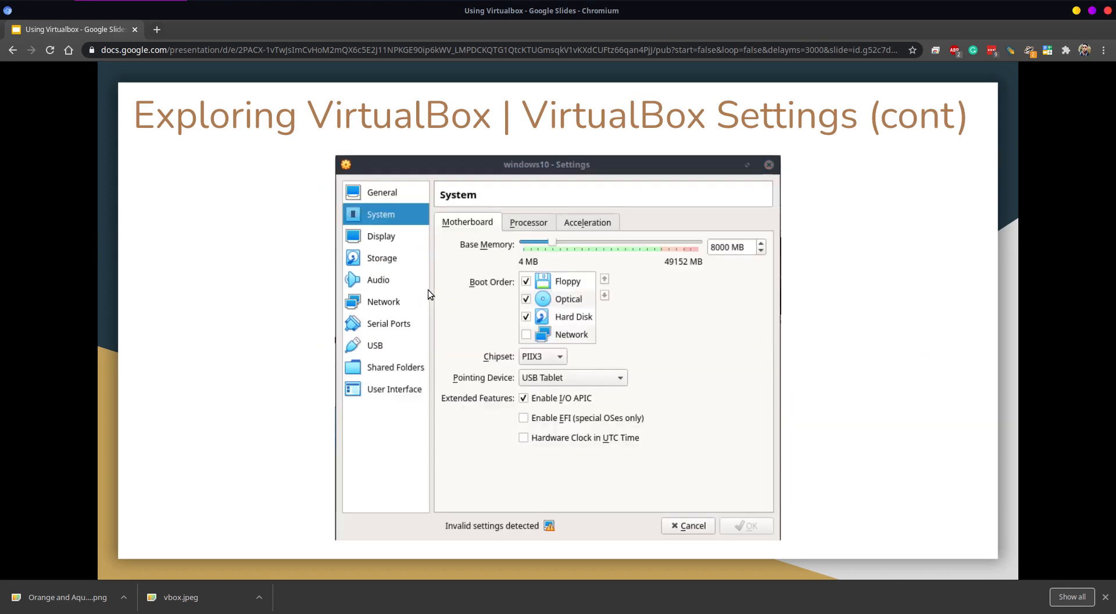
key("Right")
key("Right")
key("Right")
key("Right")
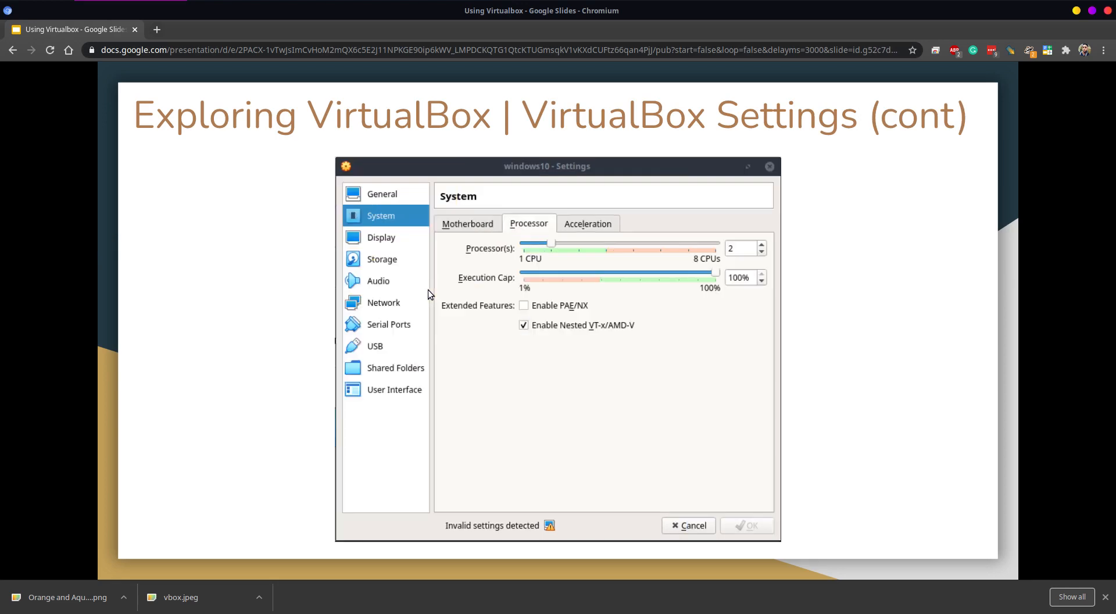
key("Right")
key("Right")
key("Right")
key("Right")
key("Right")
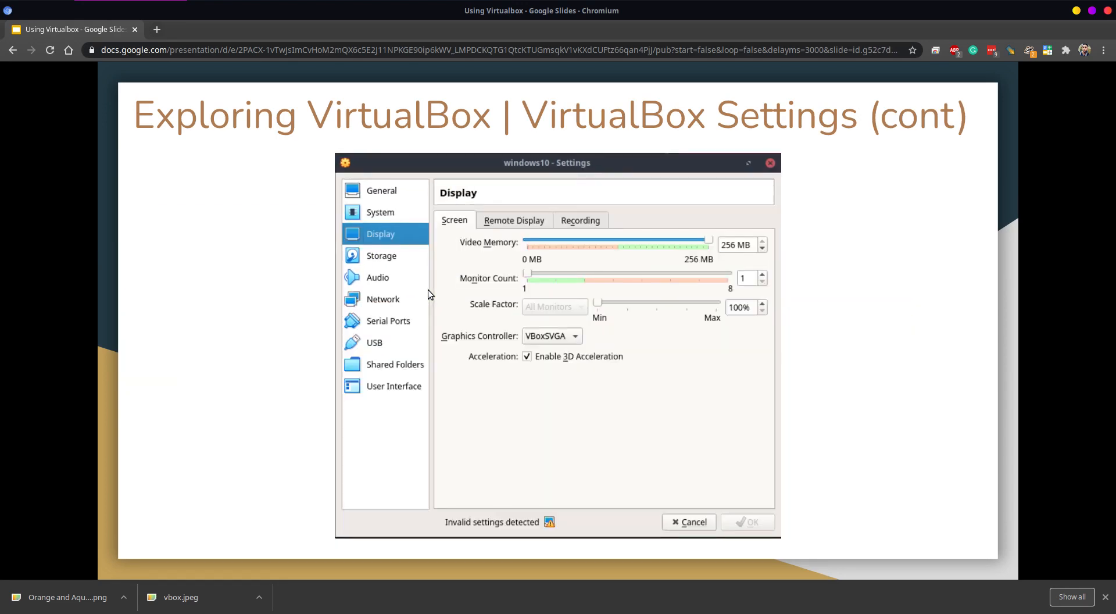
key("Right")
key("Right")
key("Right")
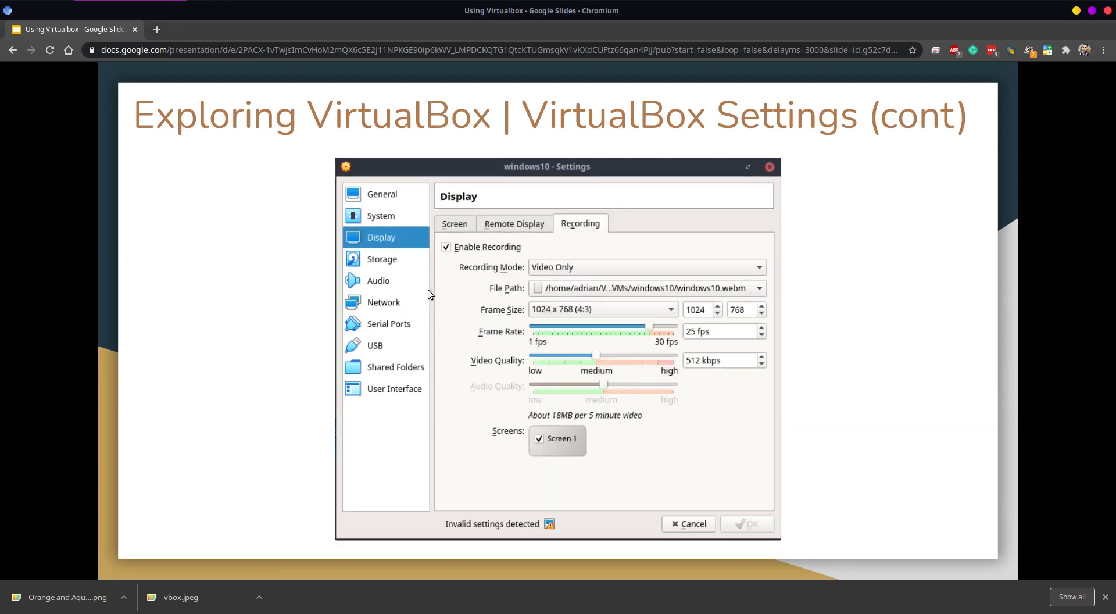
key("Right")
key("Right")
key("Right")
key("Right")
key("Right")
key("Right")
key("Right")
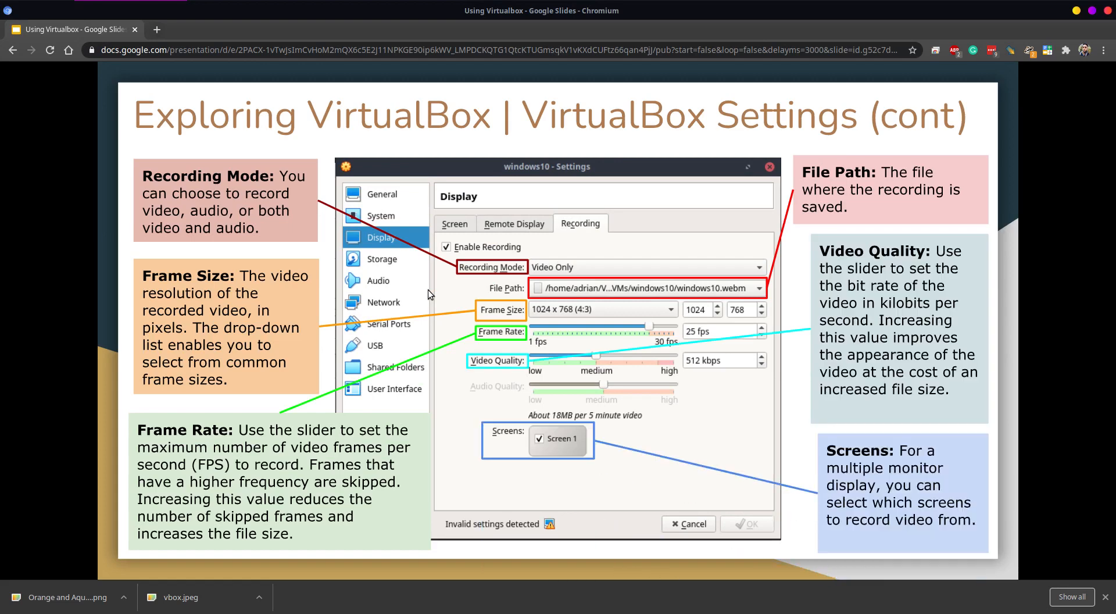
key("Right")
key("Right")
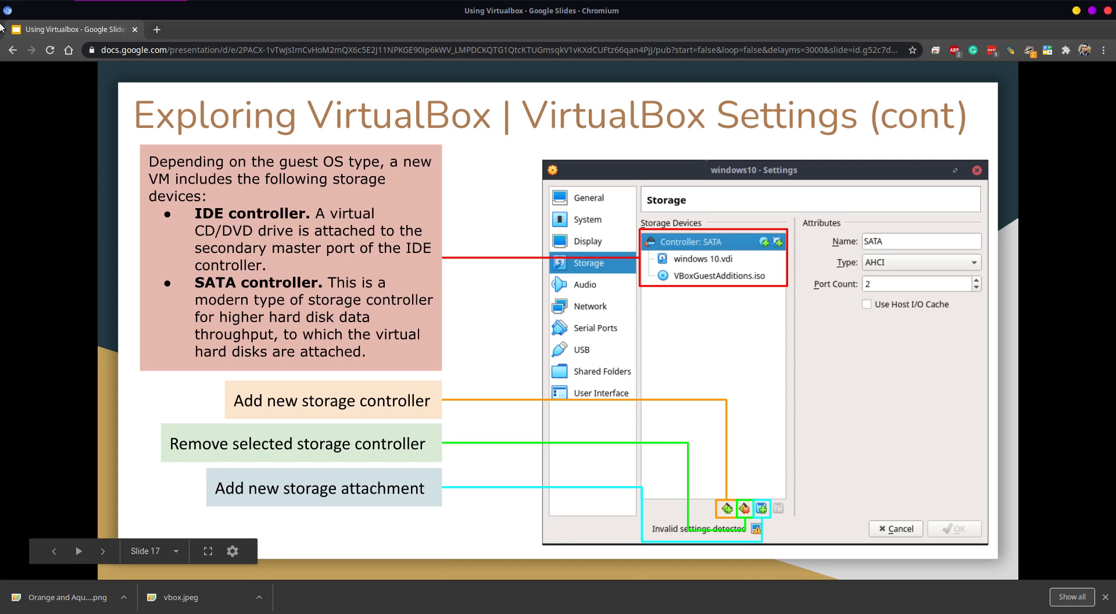
Step: Return the browser from the slides to the lab2.md page on GitHub and minimize the browser window
left_click(10, 51)
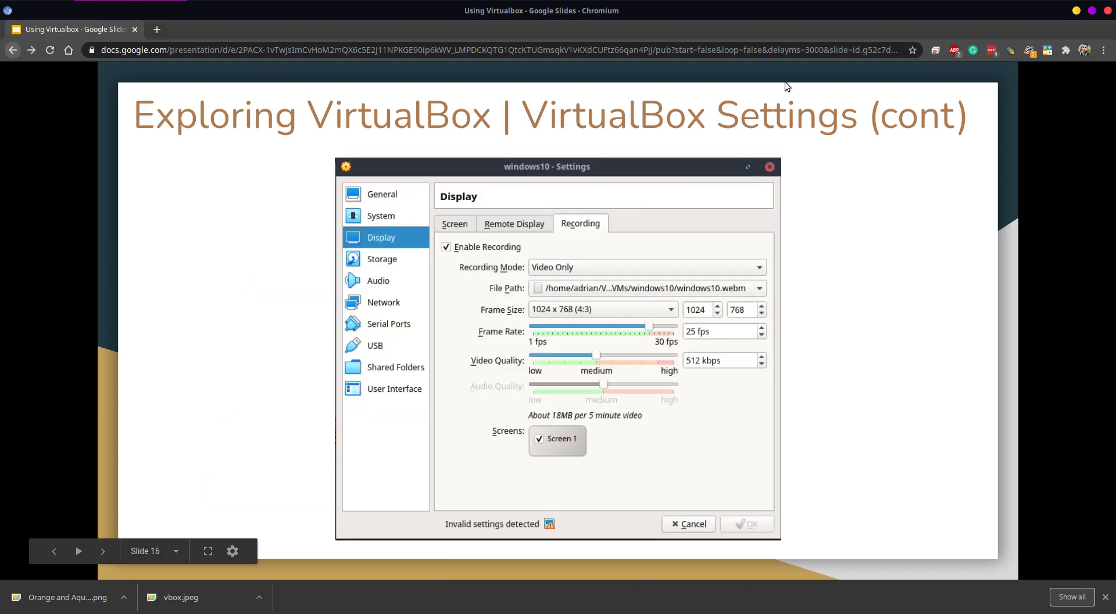
right_click(13, 51)
left_click(58, 239)
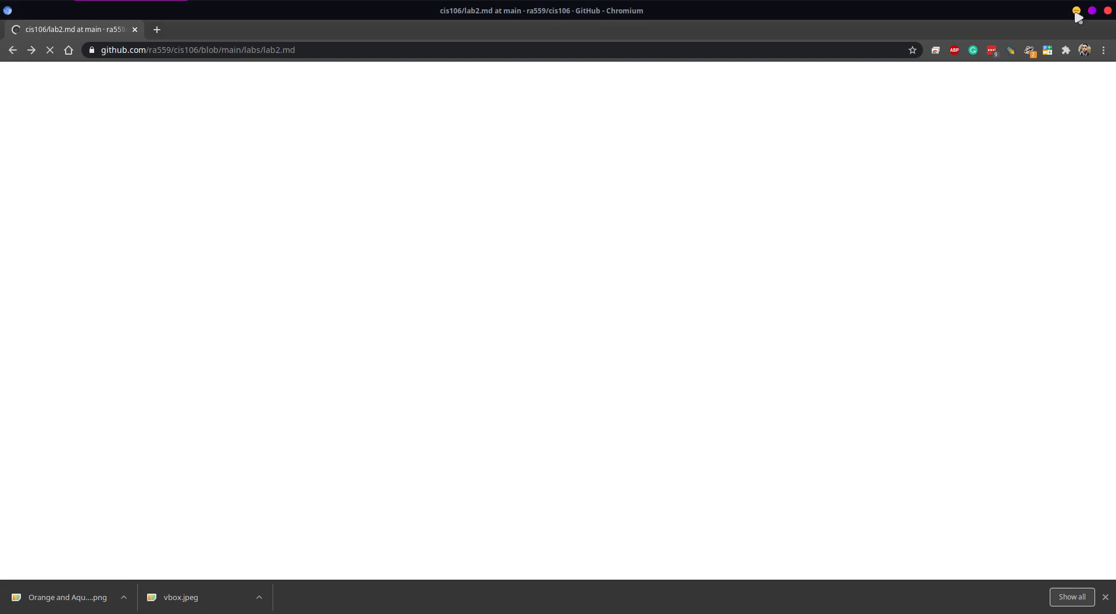
left_click(1077, 11)
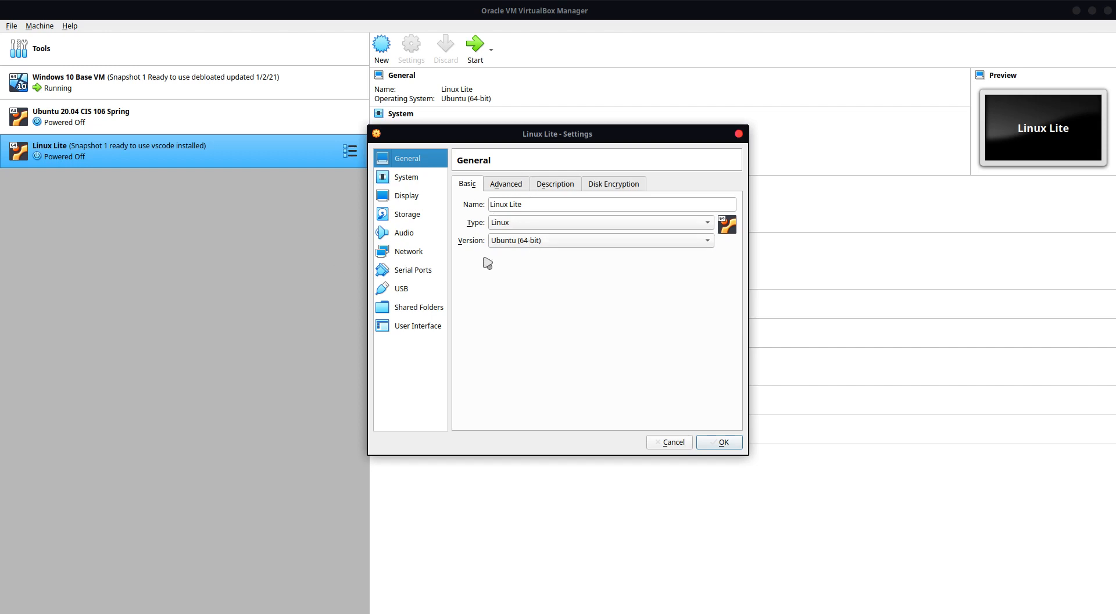
Step: Examine Linux Lite's General settings: the available OS versions, the advanced options, the description and the disk encryption
left_click(512, 247)
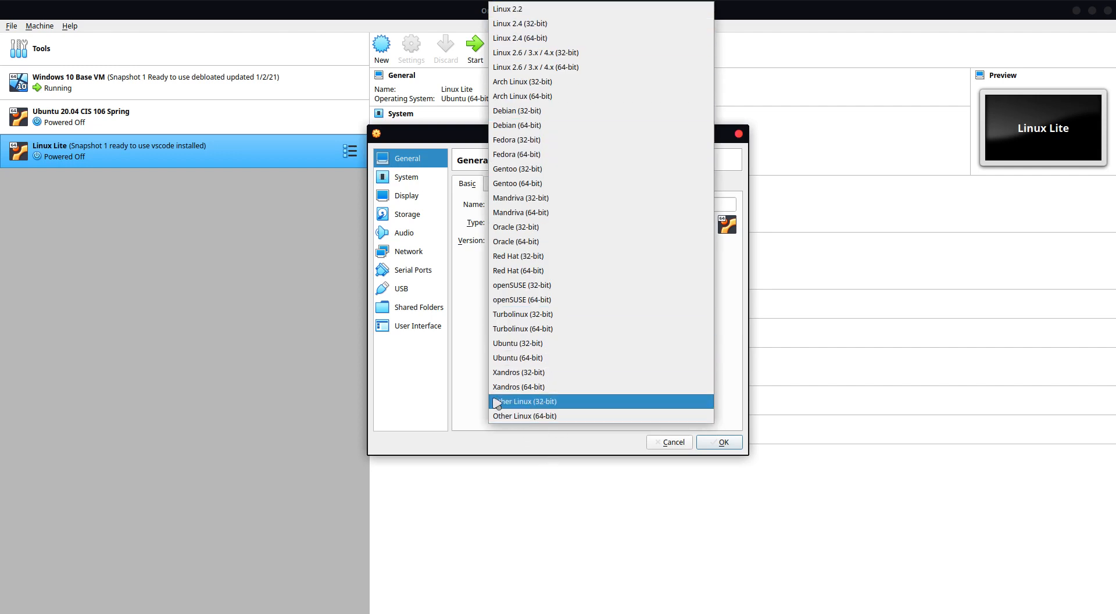
left_click(469, 356)
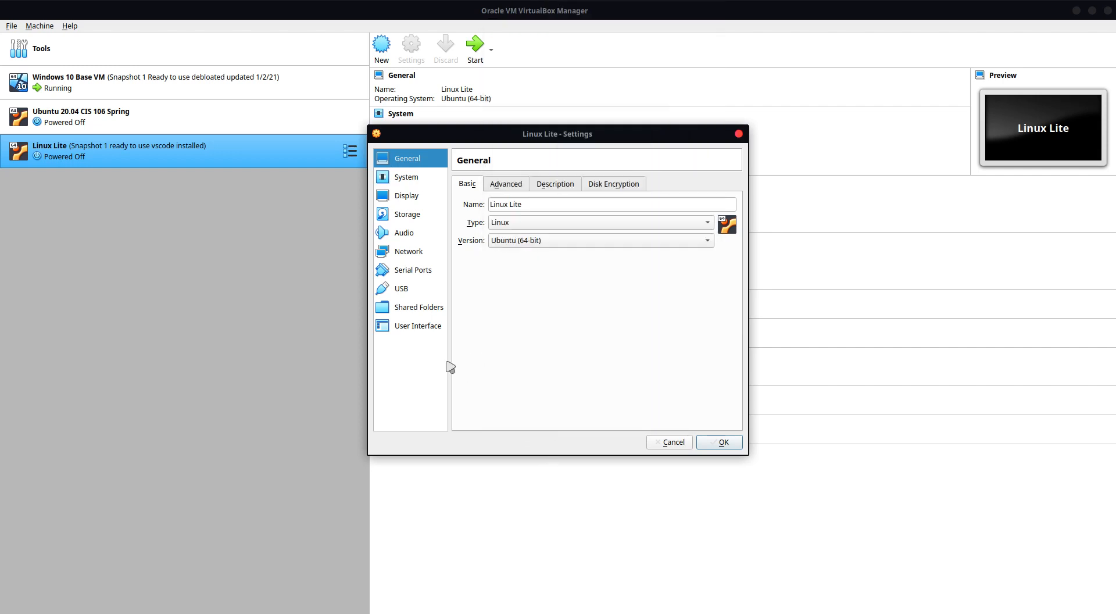
left_click(497, 183)
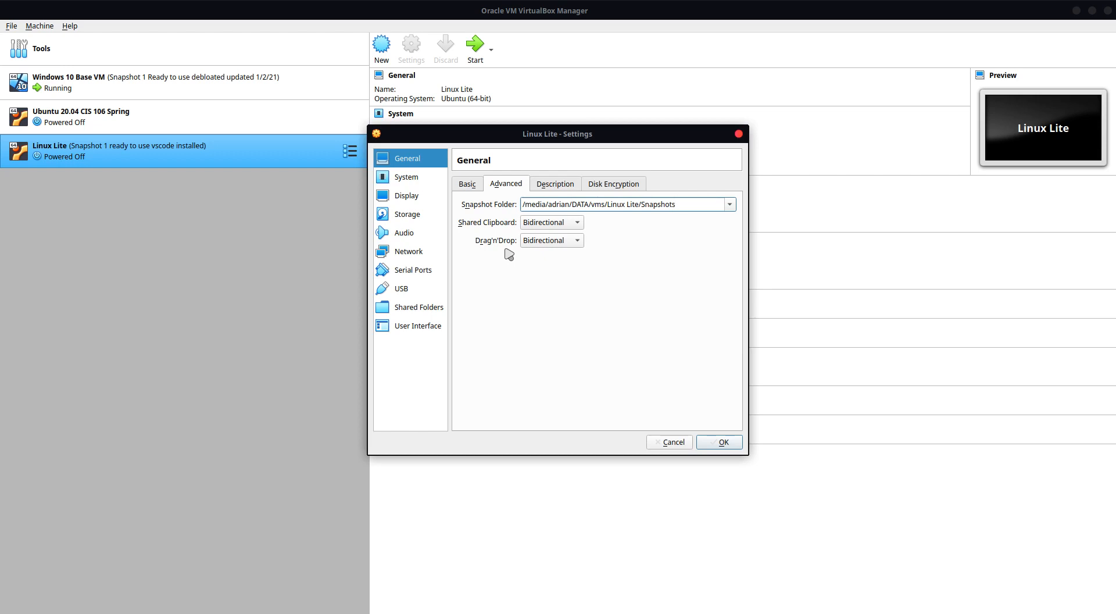
left_click(559, 184)
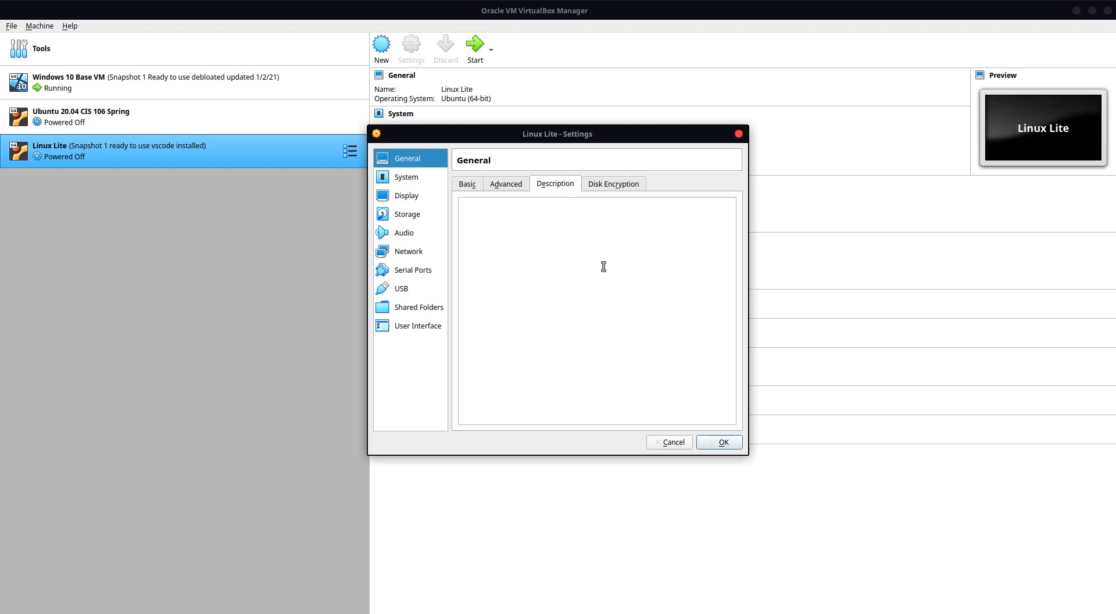
left_click(630, 185)
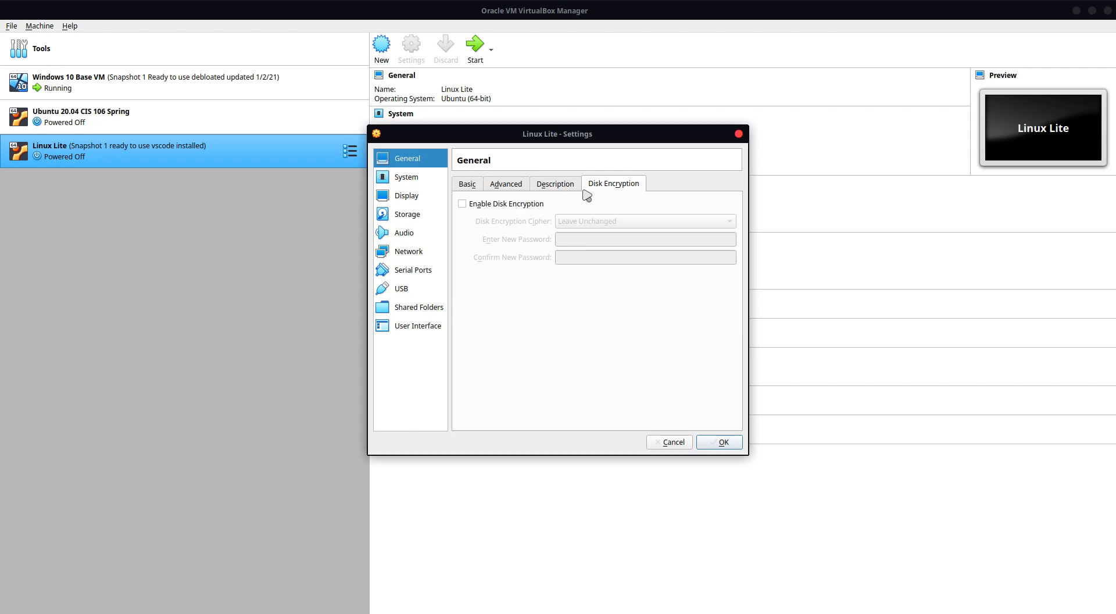
Step: Disable Floppy in the Linux Lite system boot order and move it below Hard Disk
left_click(422, 177)
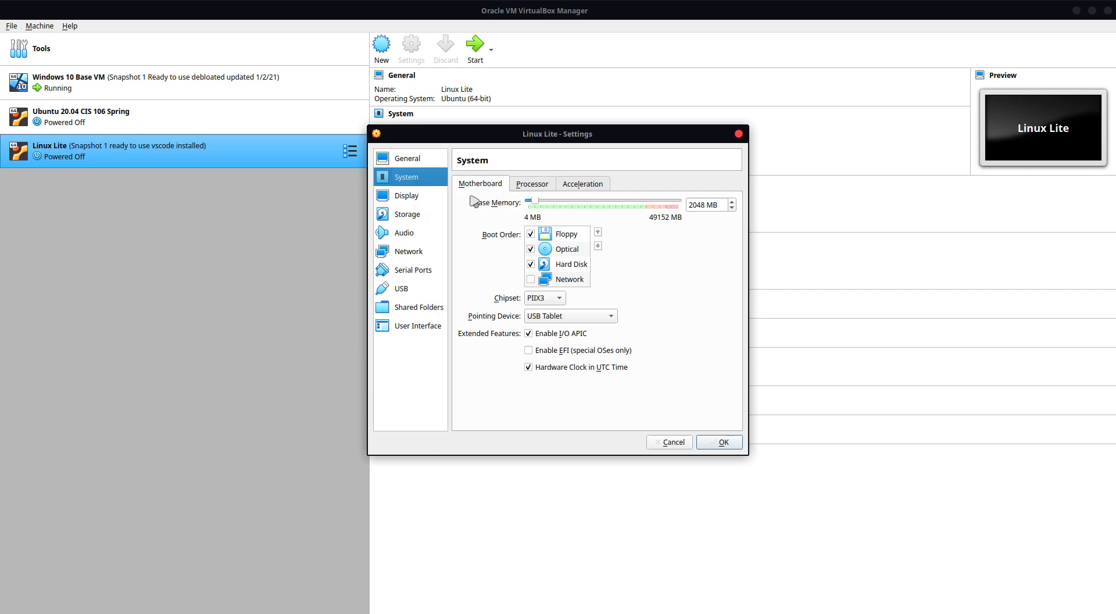
left_click(534, 238)
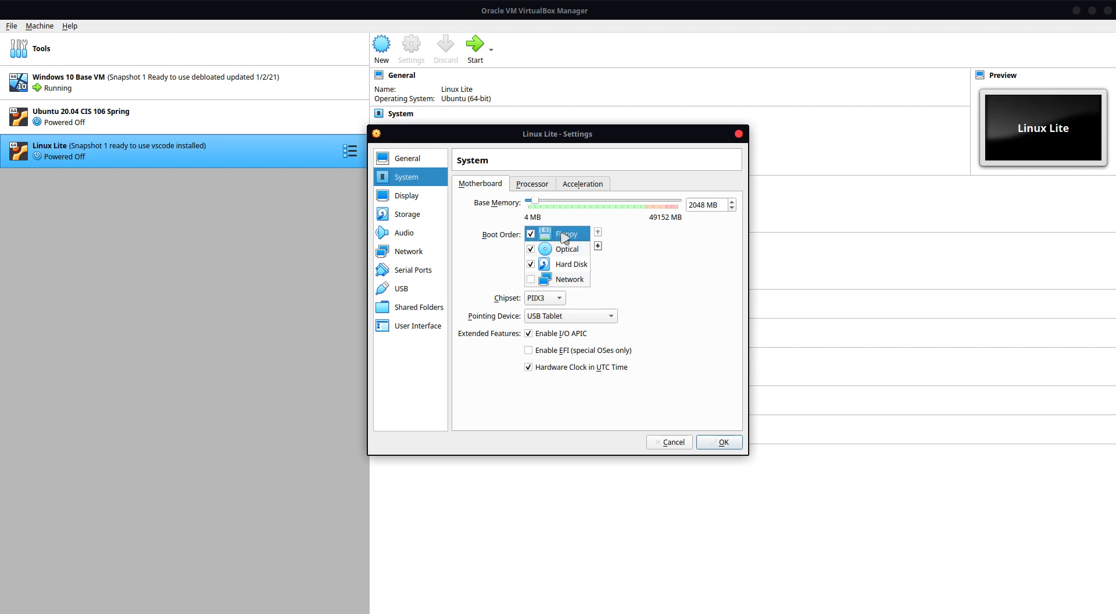
left_click(531, 234)
left_click(598, 247)
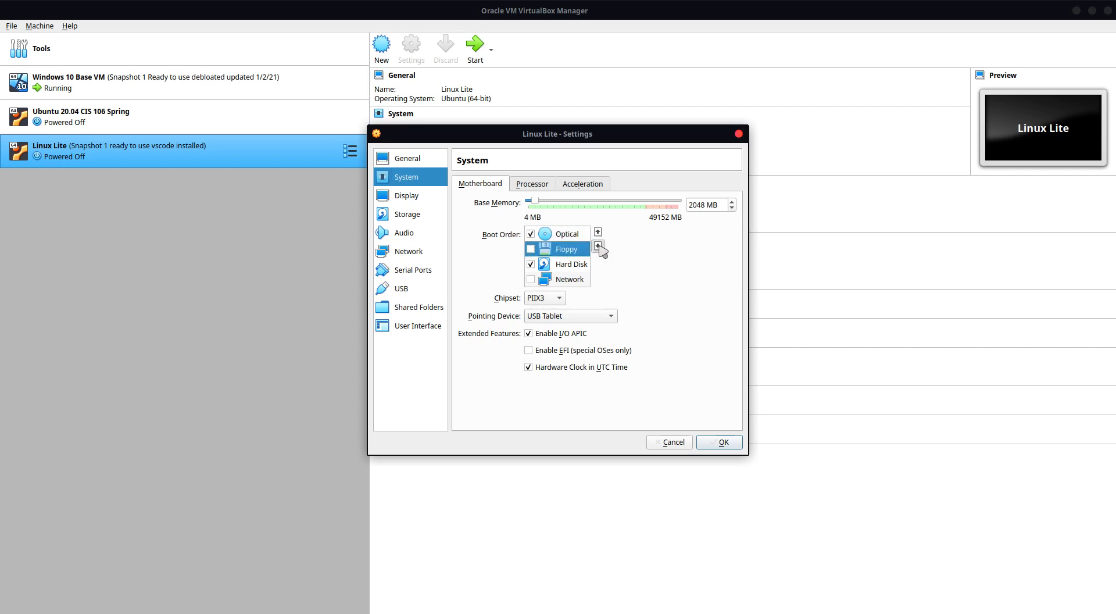
left_click(598, 247)
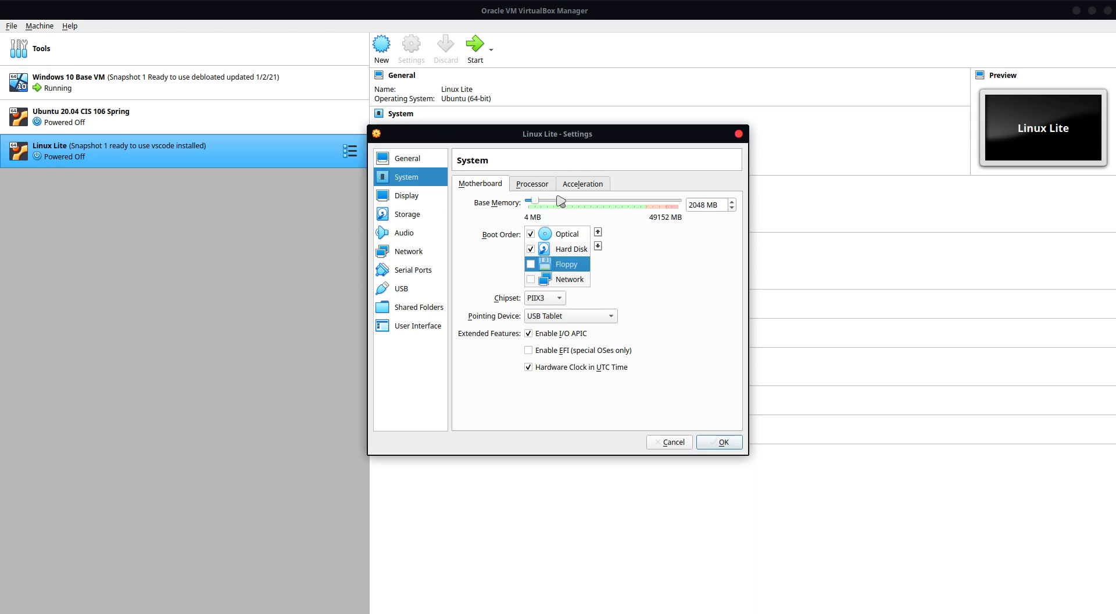
Step: Review the Processor and Acceleration settings in Linux Lite's System category and return to the Motherboard settings
left_click(534, 182)
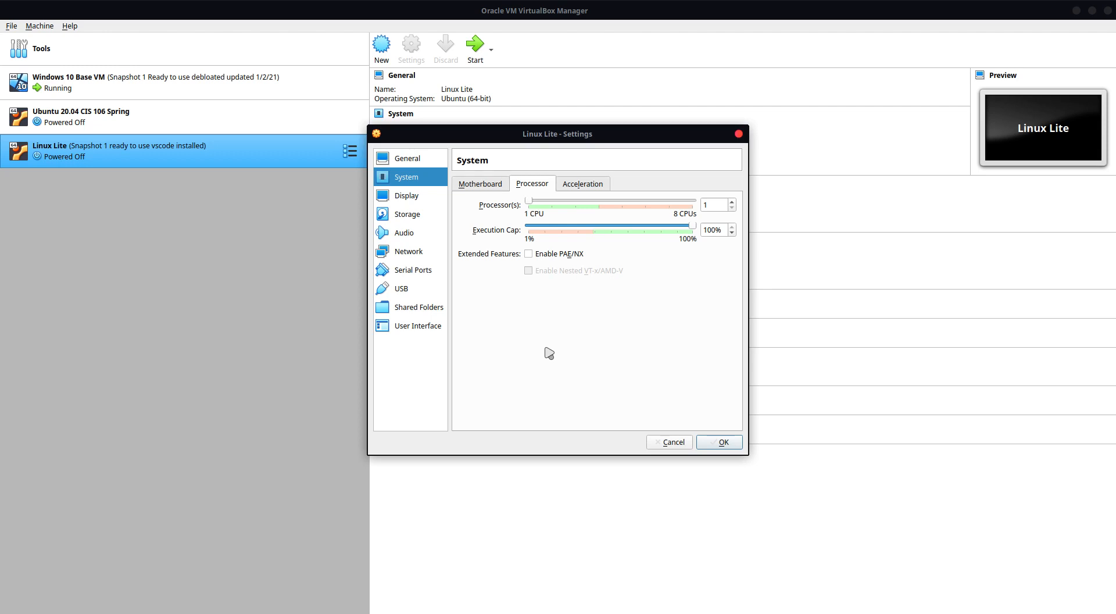
left_click(586, 205)
left_click(593, 184)
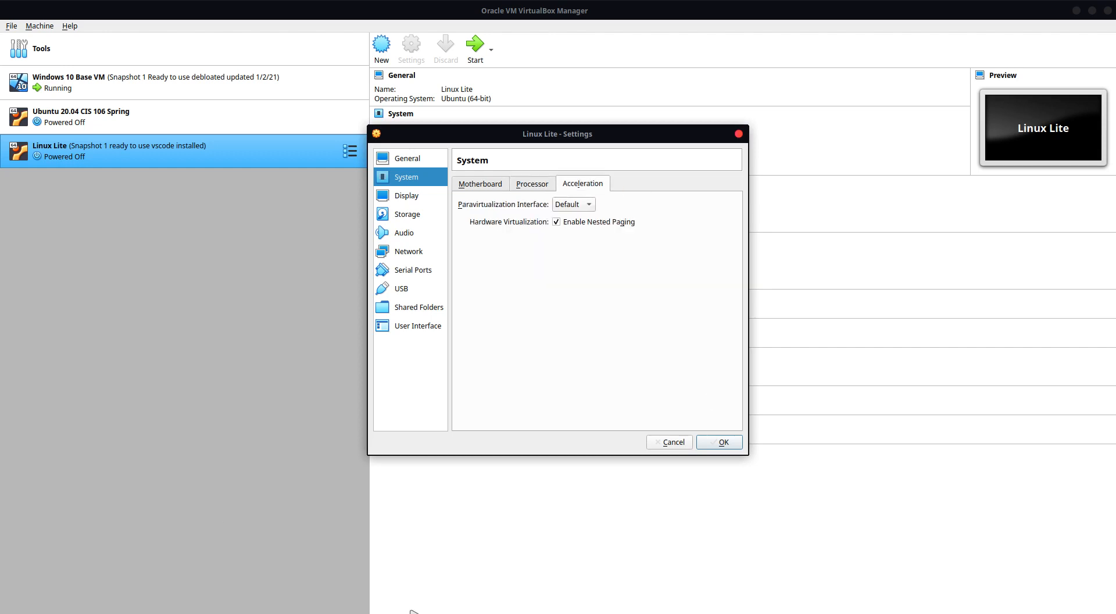
left_click(470, 184)
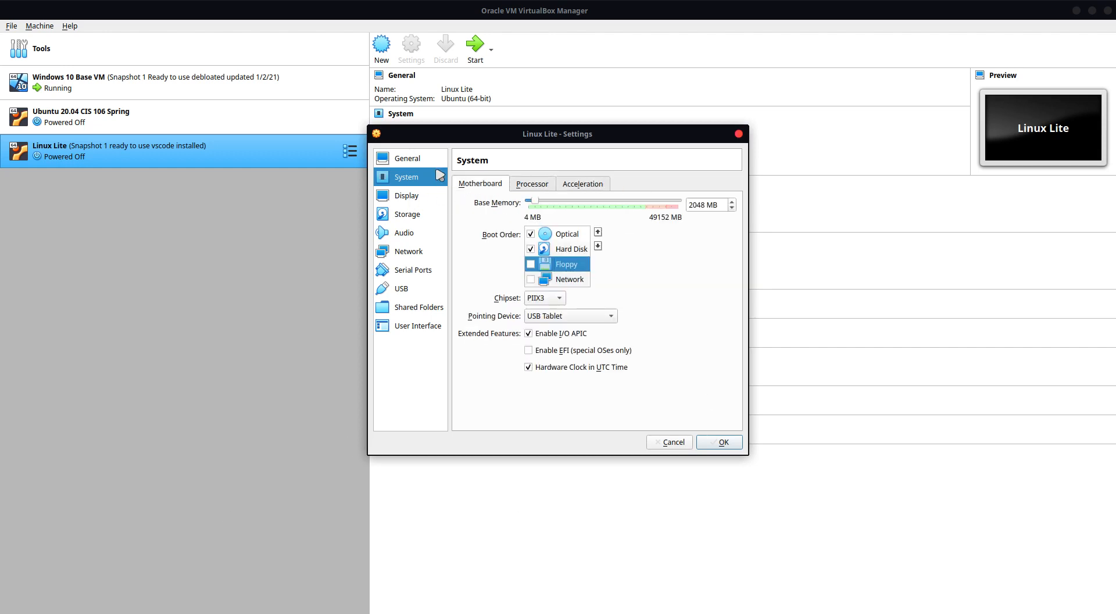
Step: Enable 3D acceleration in the Linux Lite display settings and review the Remote Display and Recording options
left_click(411, 197)
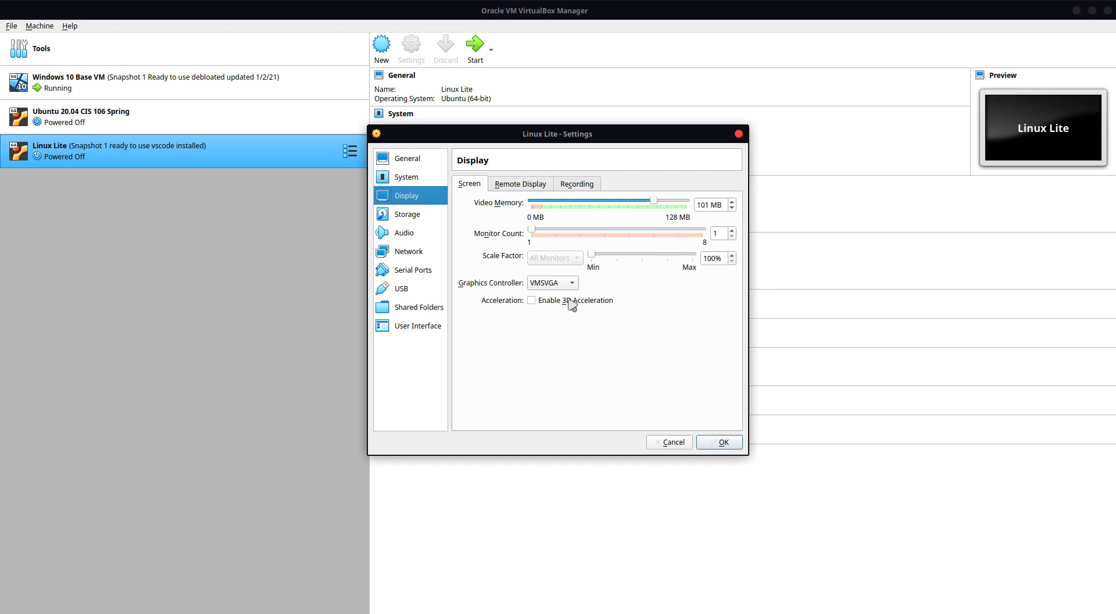
left_click(532, 300)
left_click(522, 182)
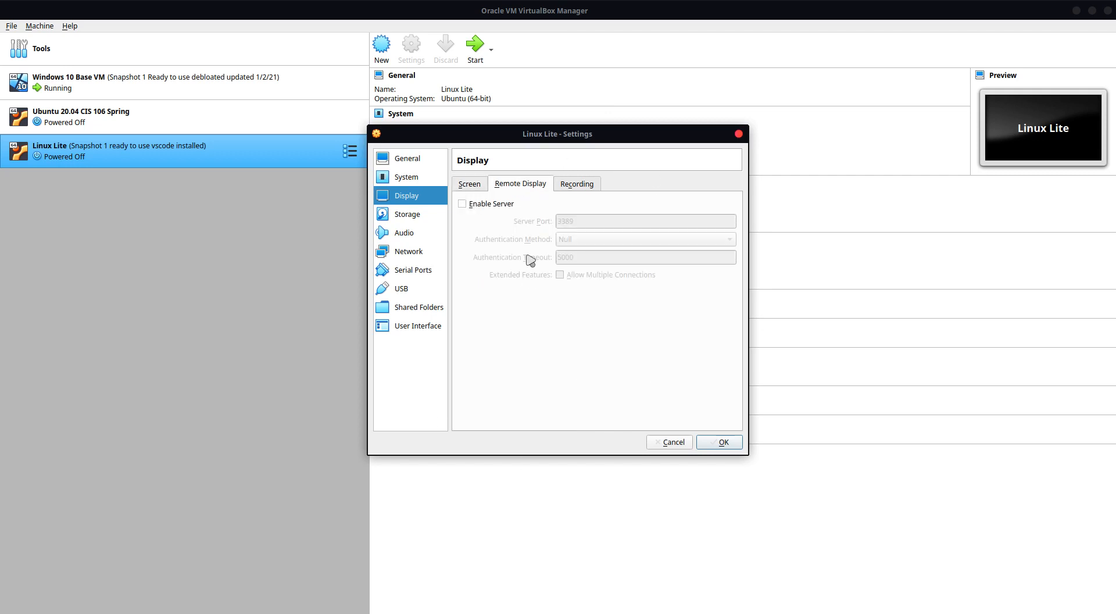
left_click(576, 185)
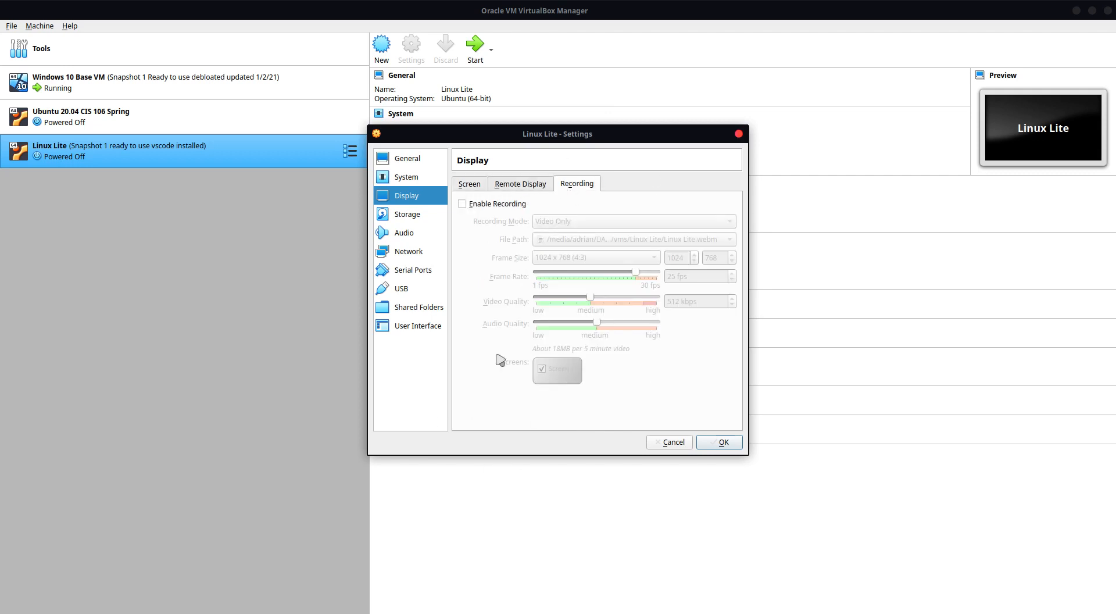
left_click(476, 185)
Step: Examine the storage attributes of the Linux Lite.vdi hard disk and the empty optical drive
left_click(407, 214)
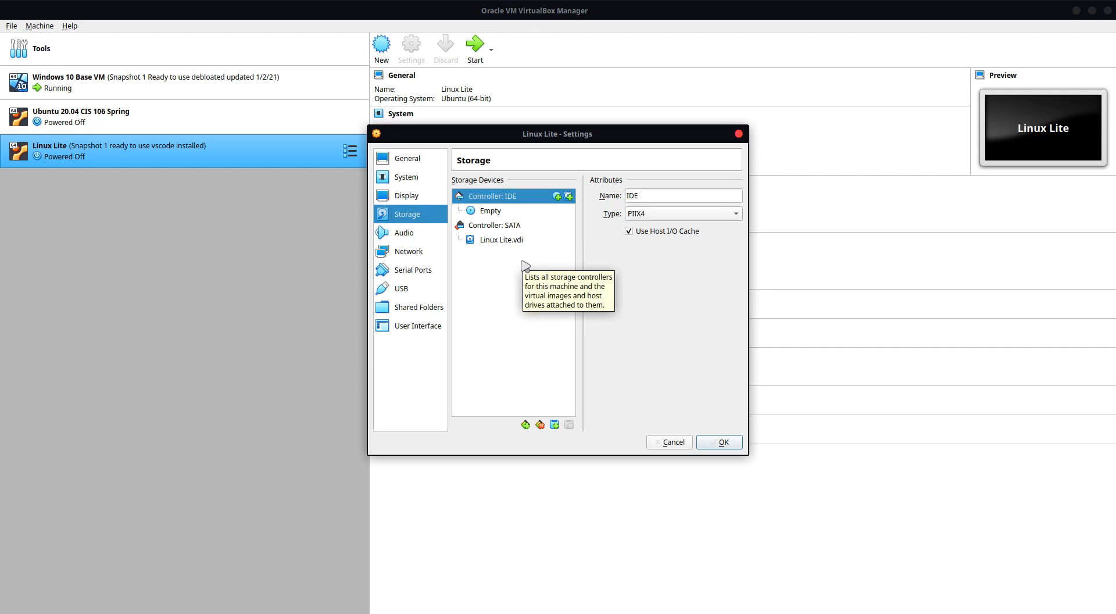
left_click(500, 241)
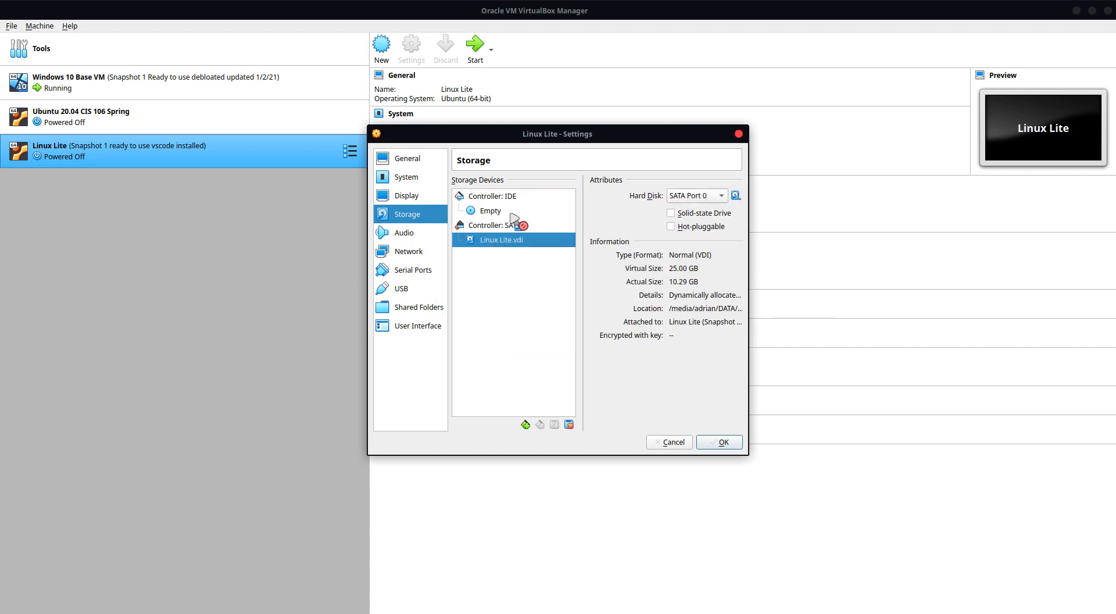
left_click(494, 212)
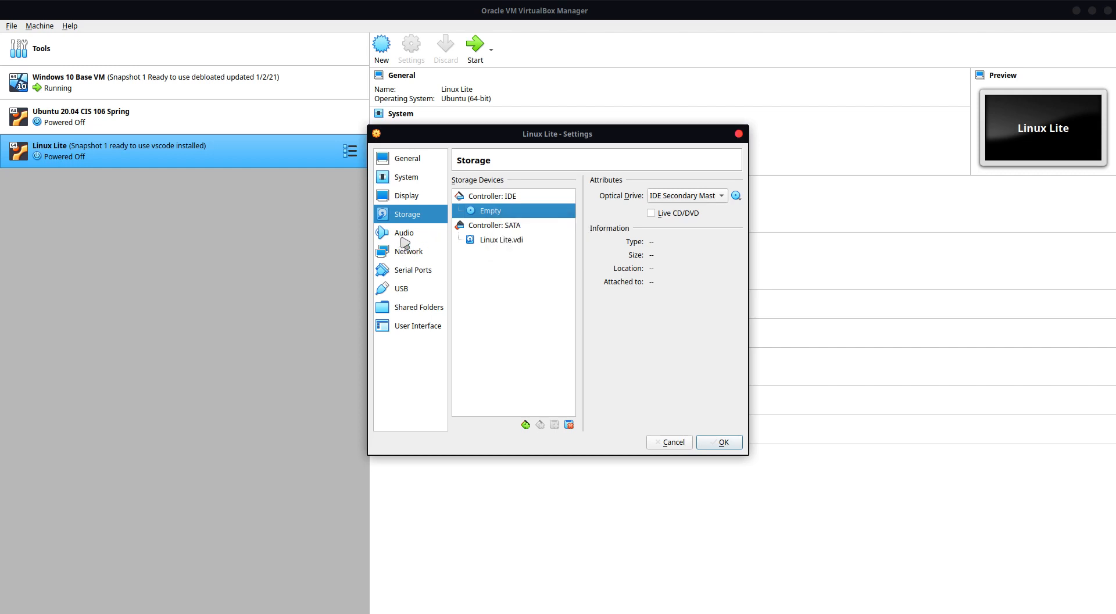
Step: Try the Enable Audio option in the Linux Lite audio settings and leave audio disabled
left_click(404, 234)
left_click(482, 183)
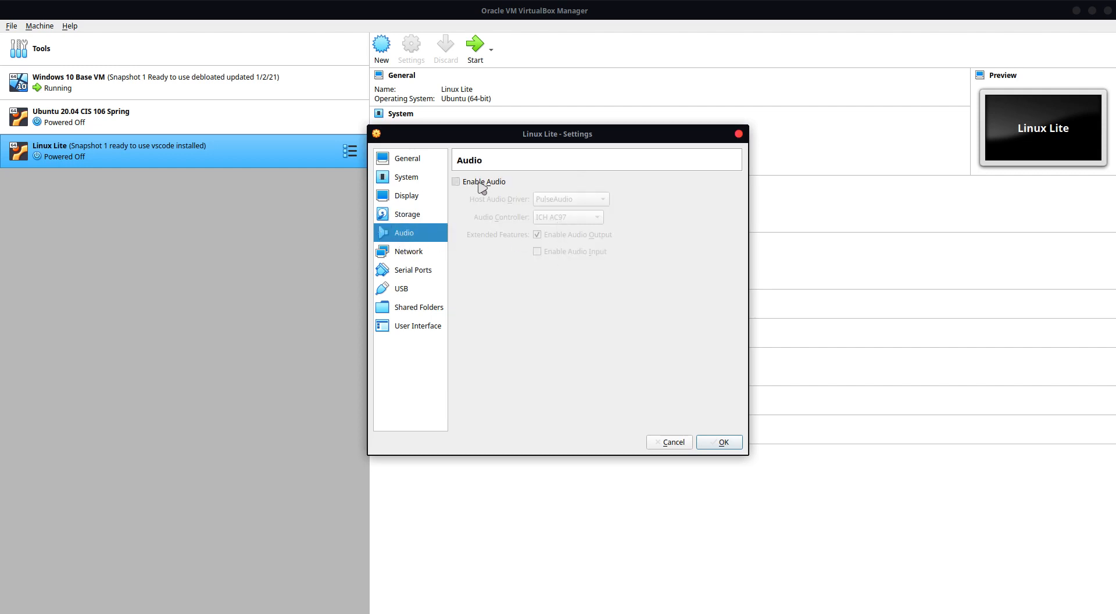
left_click(482, 183)
Step: Examine the attachment types available for network Adapter 1 and keep NAT
left_click(428, 255)
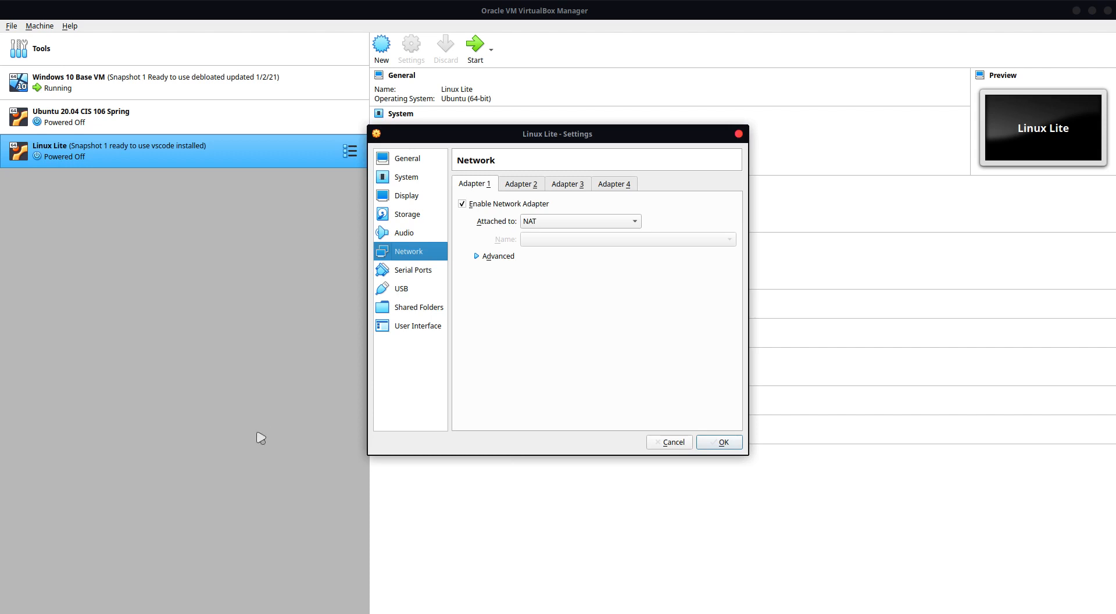
left_click(627, 222)
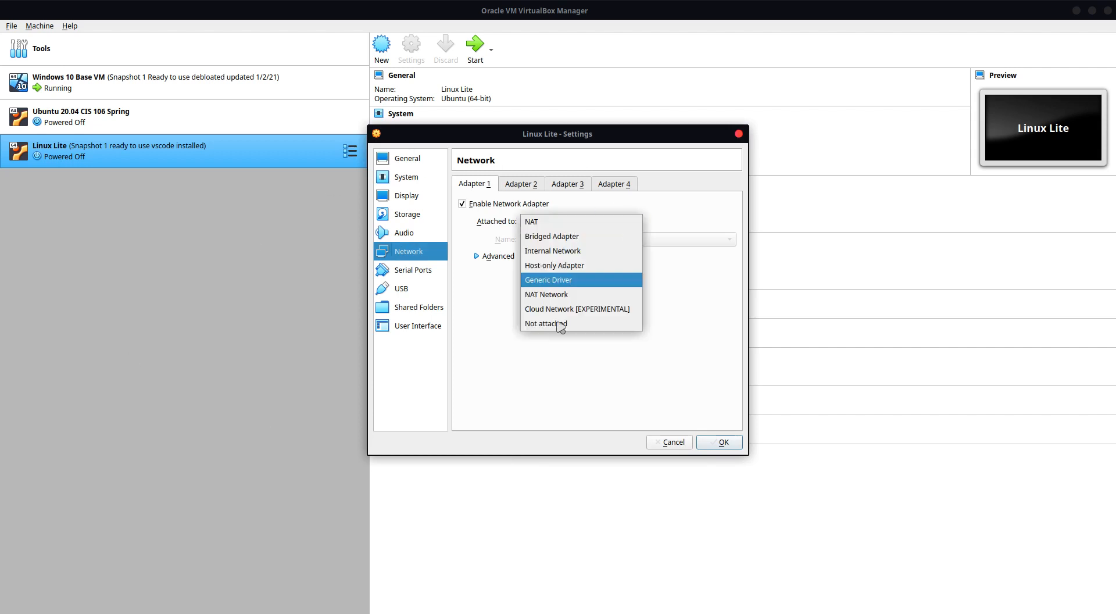
left_click(497, 321)
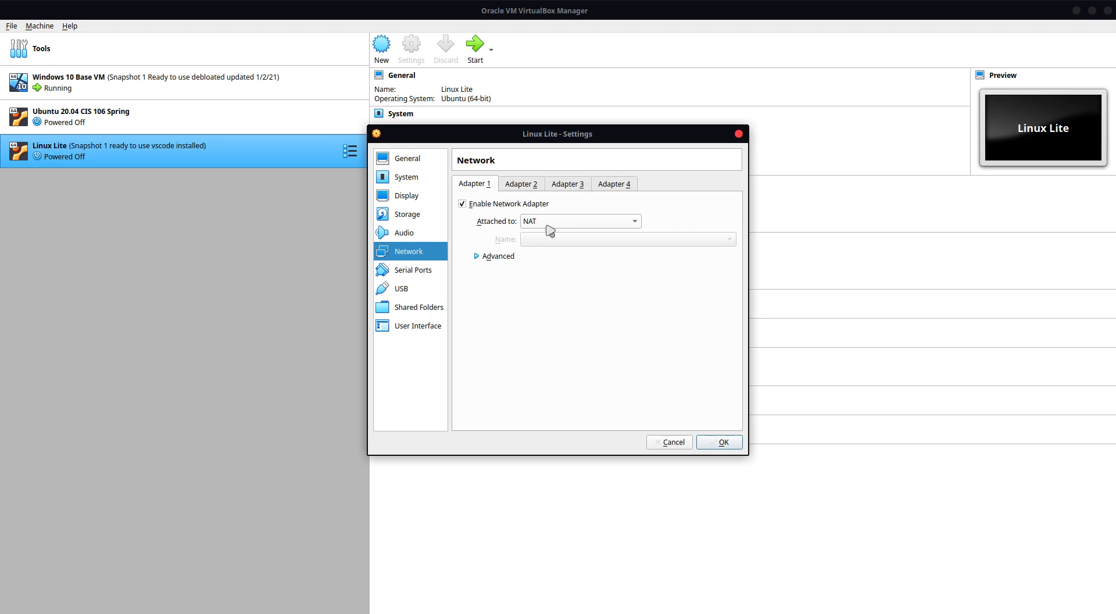
Step: Review the Serial Ports, USB, Shared Folders and User Interface settings and save the Linux Lite settings
left_click(420, 269)
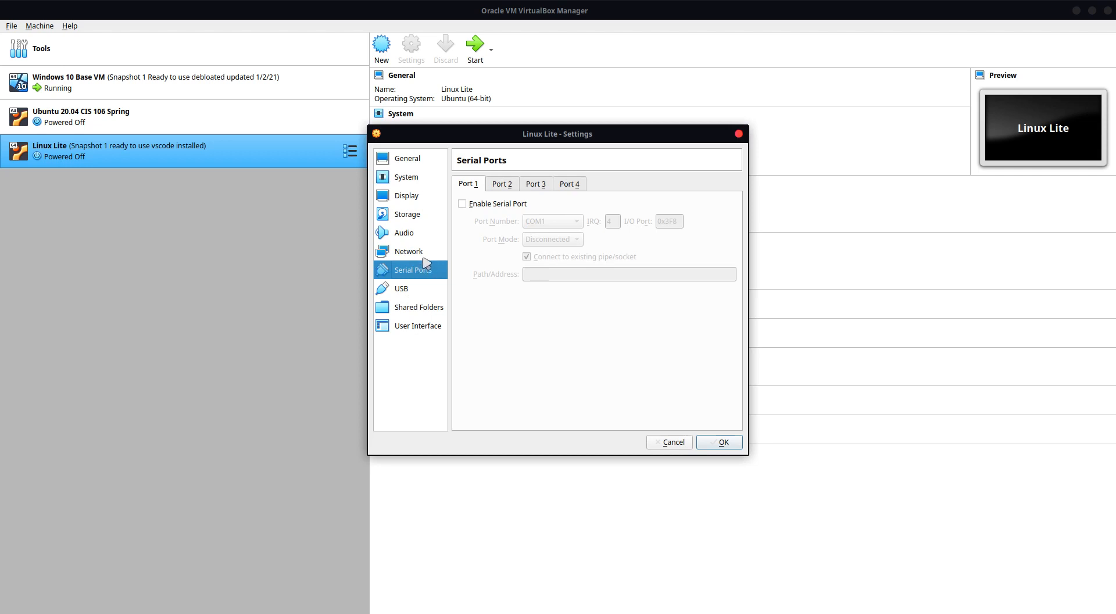
left_click(400, 293)
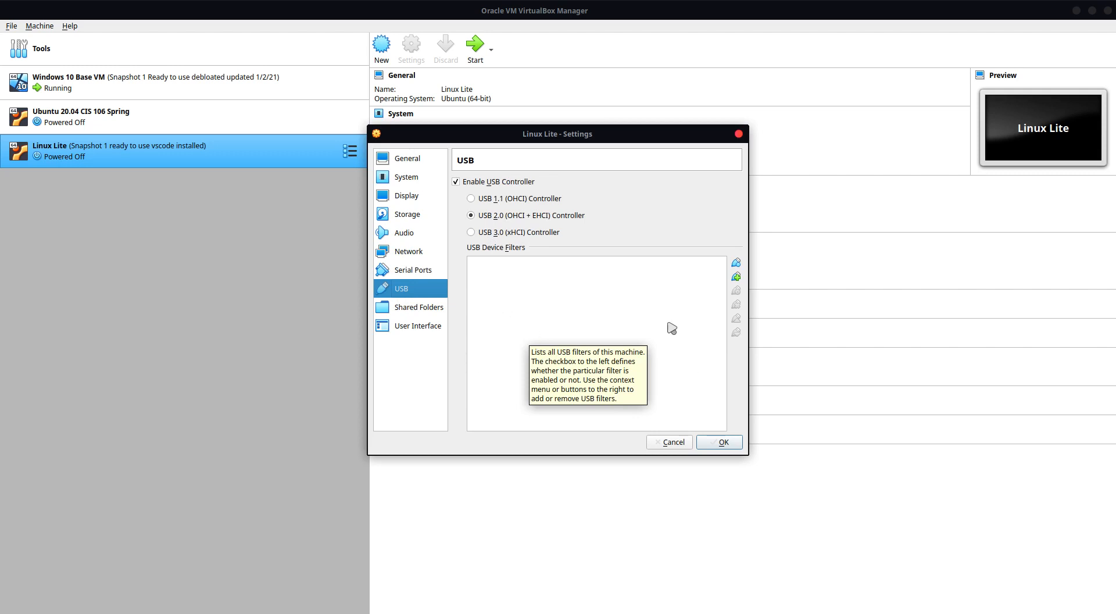
left_click(427, 303)
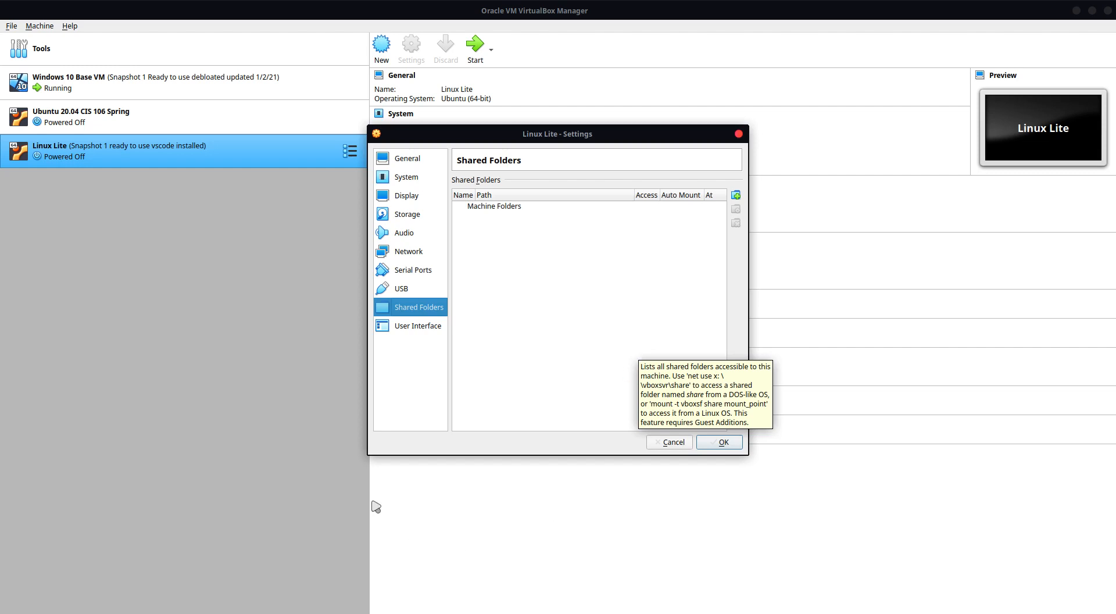
left_click(422, 327)
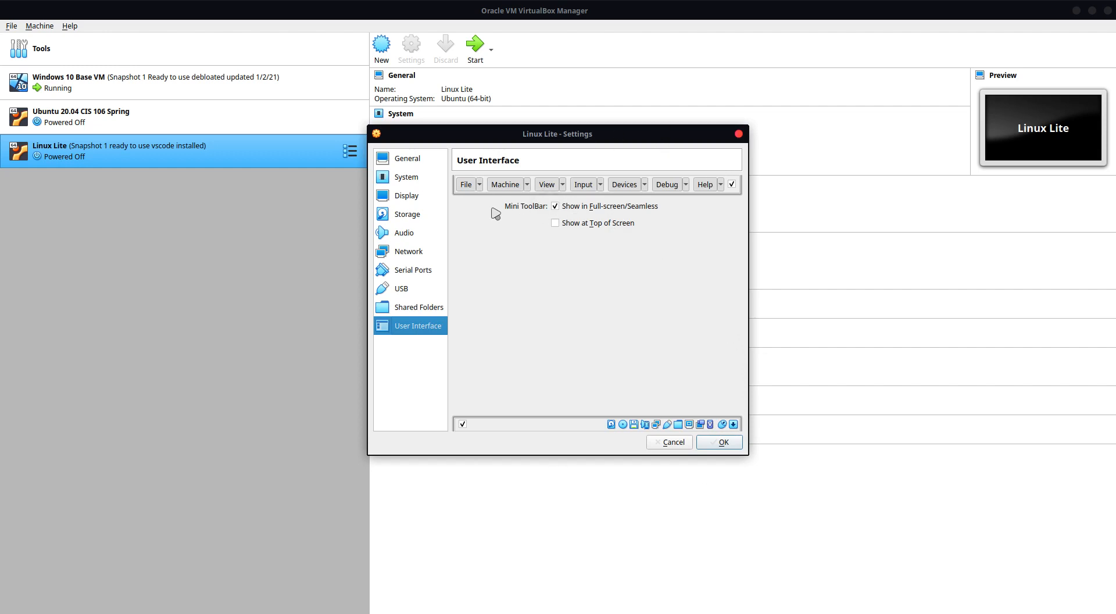
left_click(732, 446)
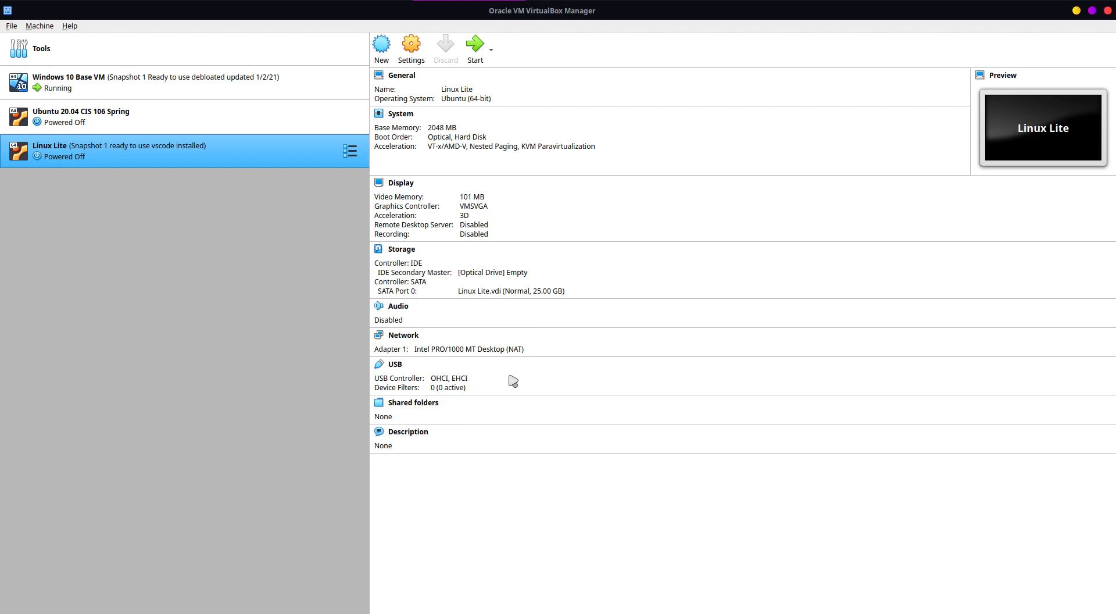
Step: Start the Linux Lite virtual machine and tile its window on the right half of the screen
left_click(474, 44)
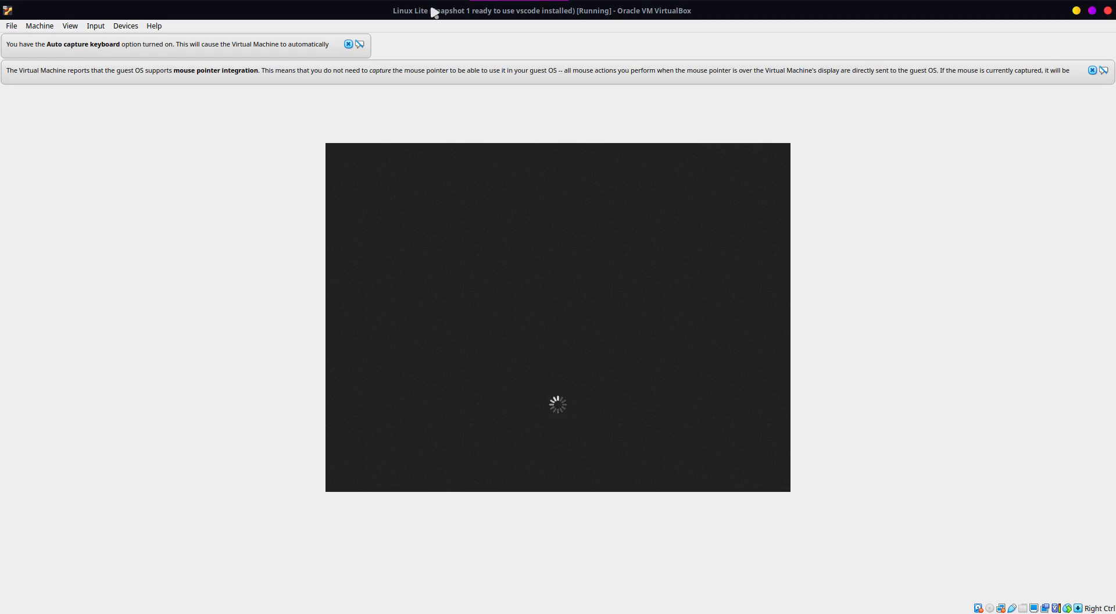
left_click_drag(435, 11, 1110, 372)
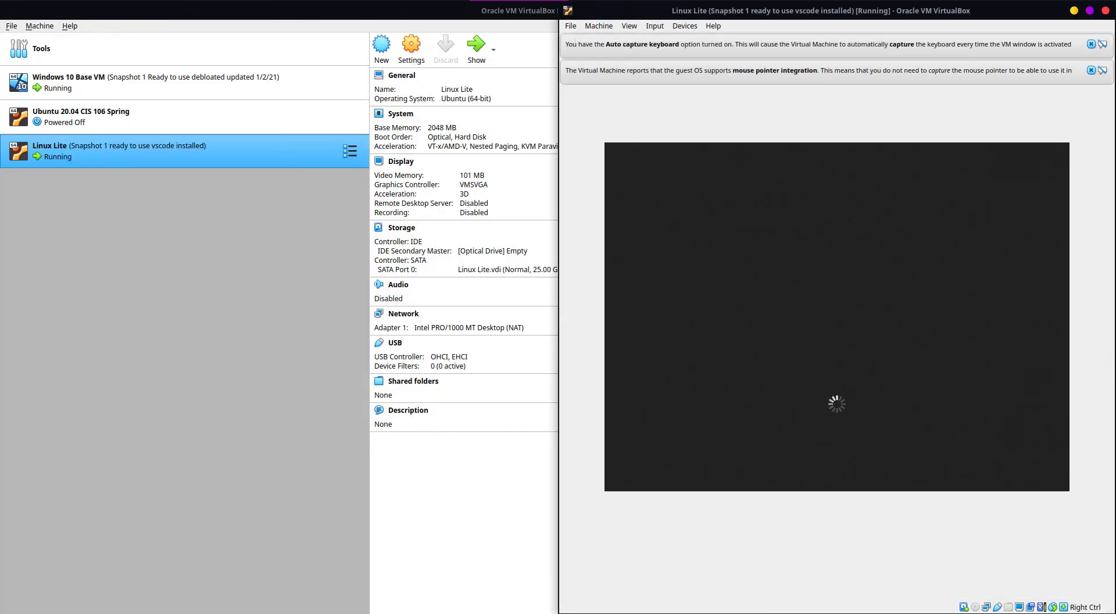
Step: Tile the running Windows 10 Base VM window on the left half of the screen and move Speccy towards its desktop's centre
left_click(222, 1)
left_click_drag(562, 113, 0, 295)
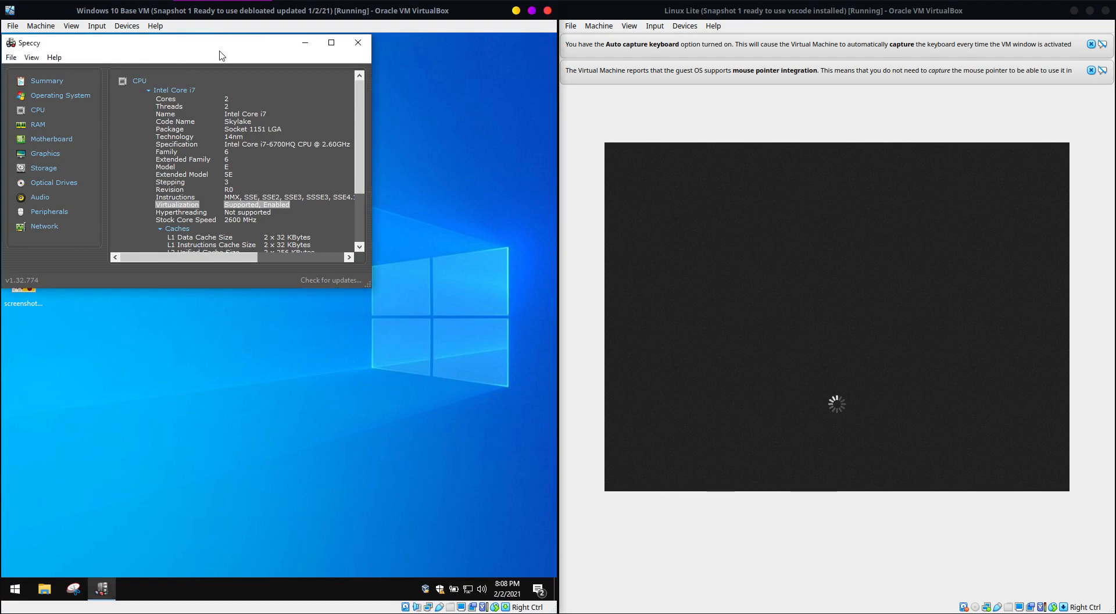
left_click_drag(254, 35, 309, 133)
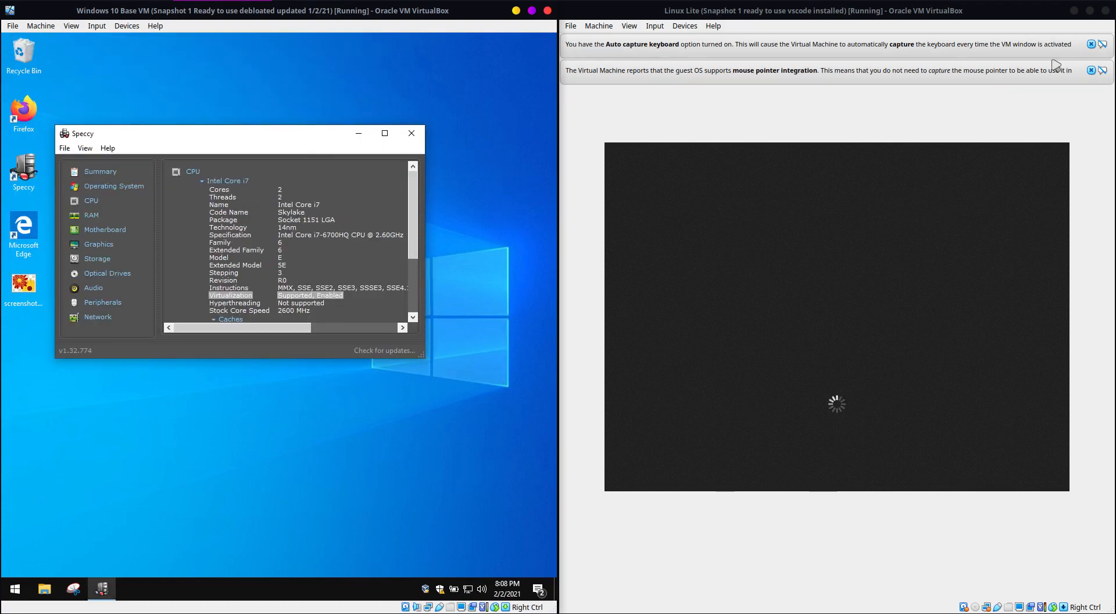
Step: Dismiss the keyboard capture and mouse integration notices and tile the Linux Lite window on the right half again
left_click(1091, 71)
left_click(1092, 45)
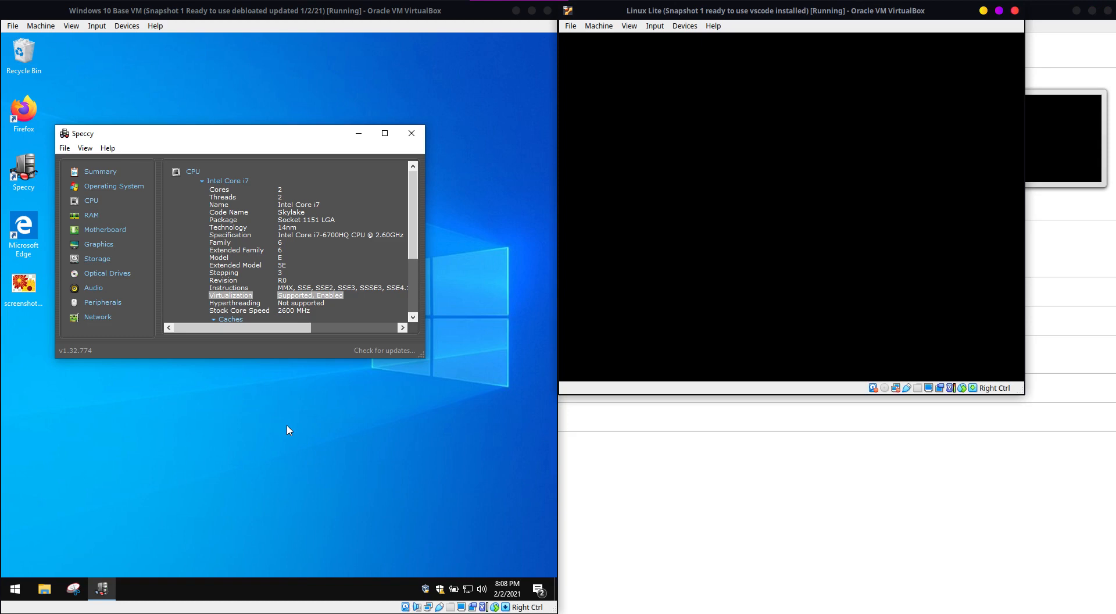
left_click_drag(890, 11, 1109, 532)
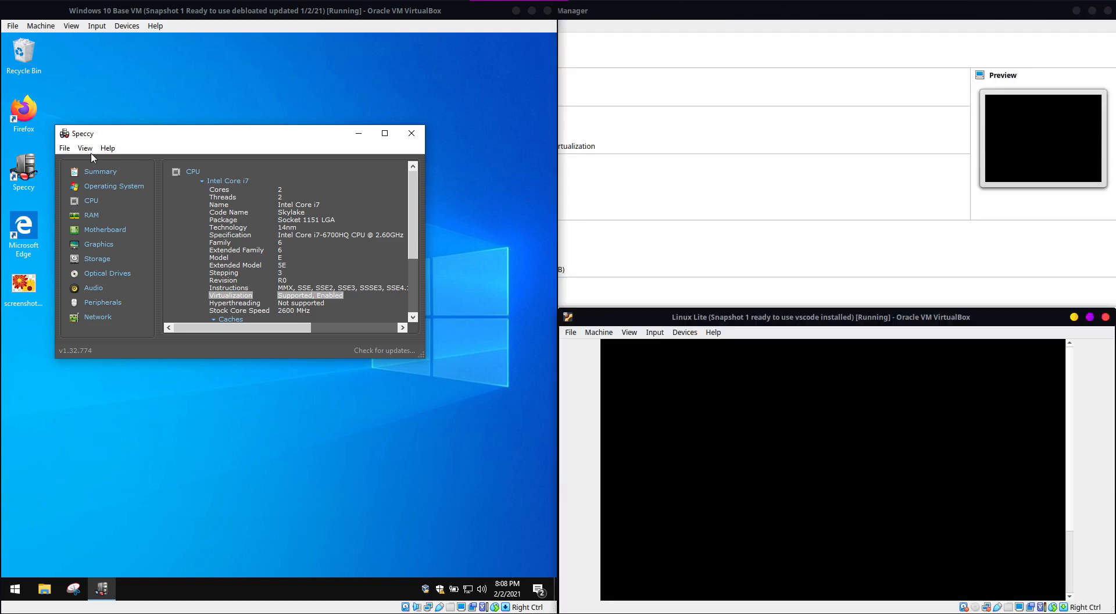
left_click_drag(661, 318, 1112, 314)
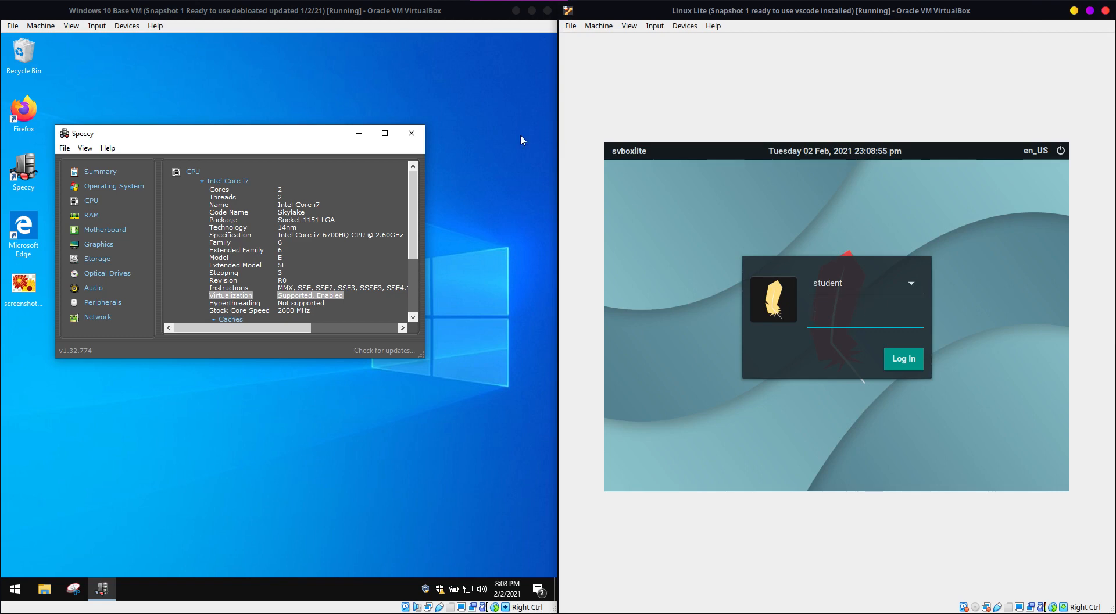
Step: Minimize the Windows 10 Base VM window and maximize the Linux Lite window
left_click(516, 10)
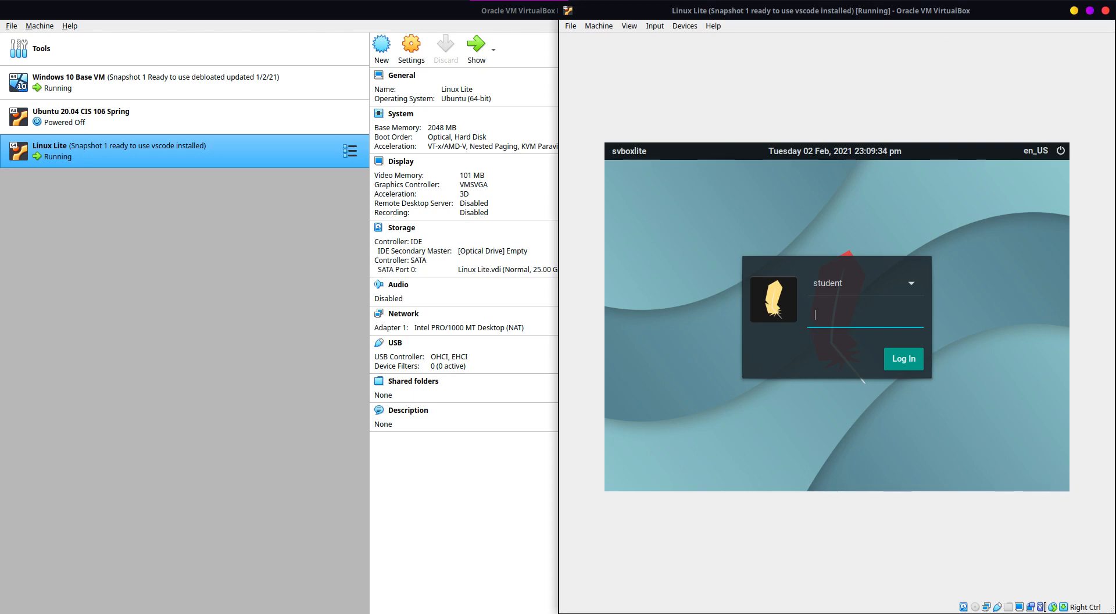
left_click(1091, 10)
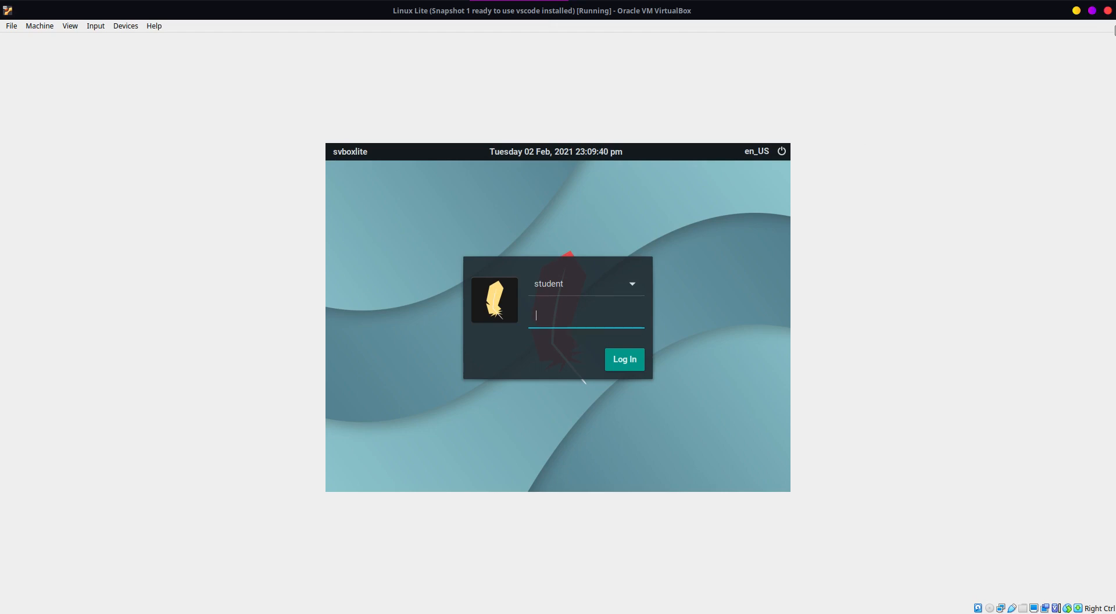
Step: Log in to the Linux Lite student account with the account password and close the window that opens at startup
type("••••")
key("Return")
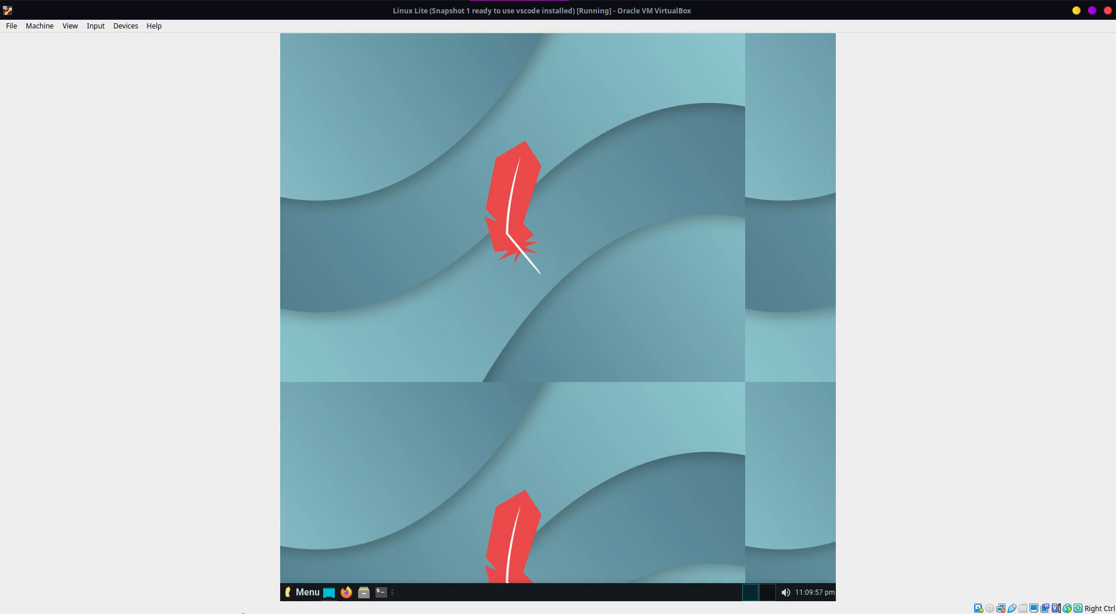
left_click(311, 586)
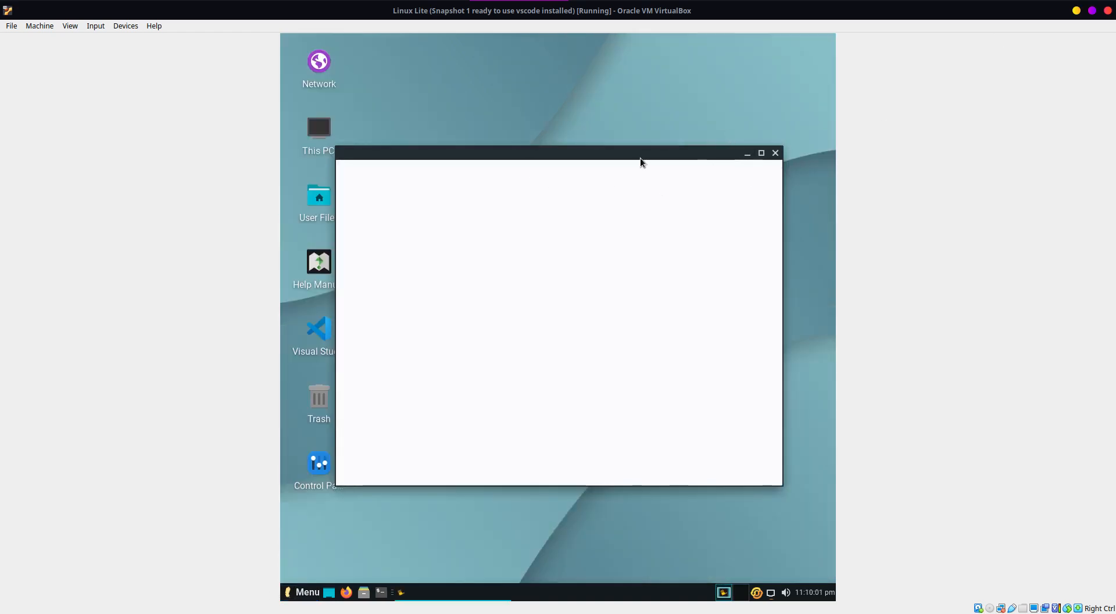
left_click(776, 153)
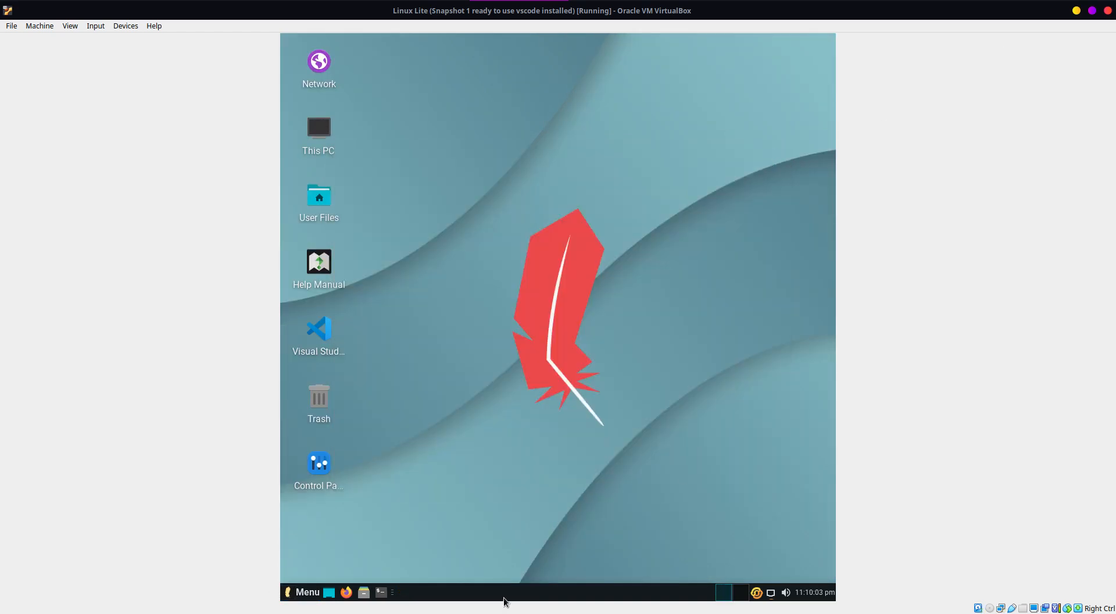
Step: Examine the Close Virtual Machine options and Linux Lite's own log out and shutdown options, cancelling both dialogs
left_click(1108, 11)
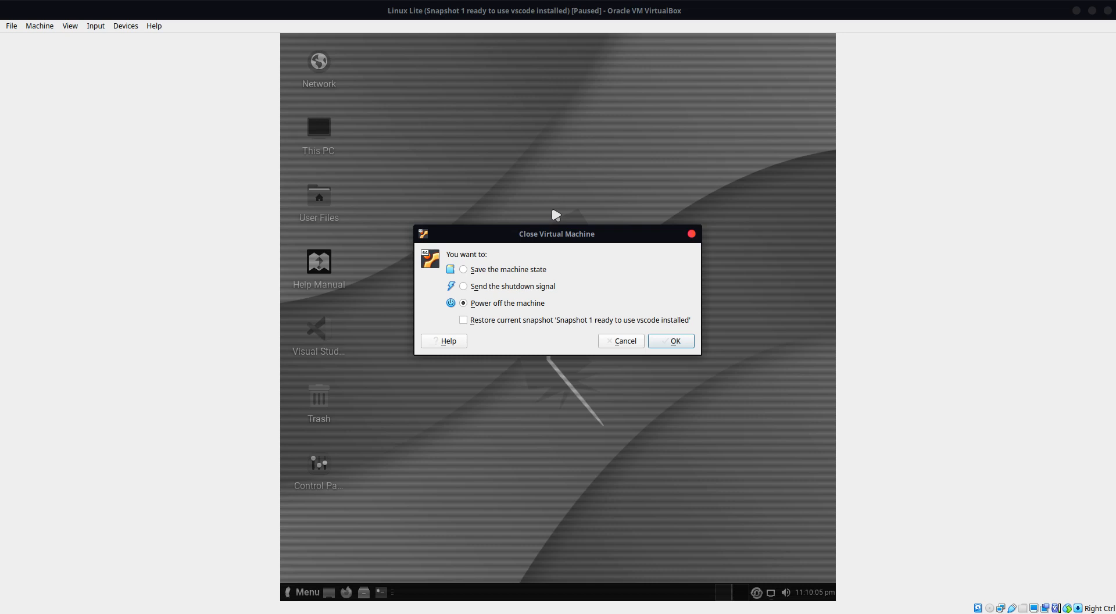
left_click(692, 234)
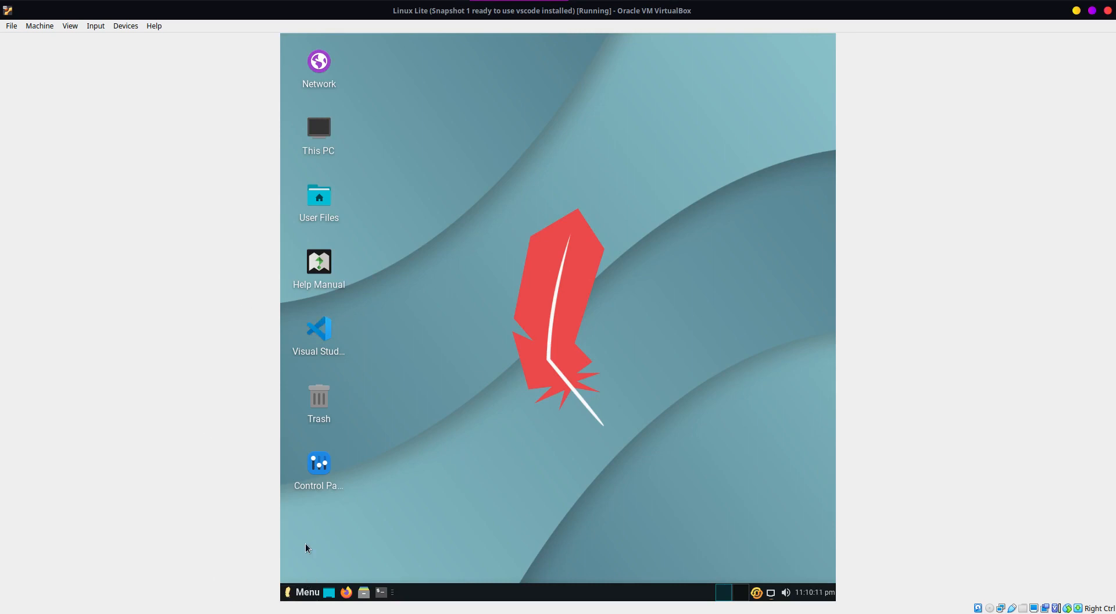
left_click(310, 593)
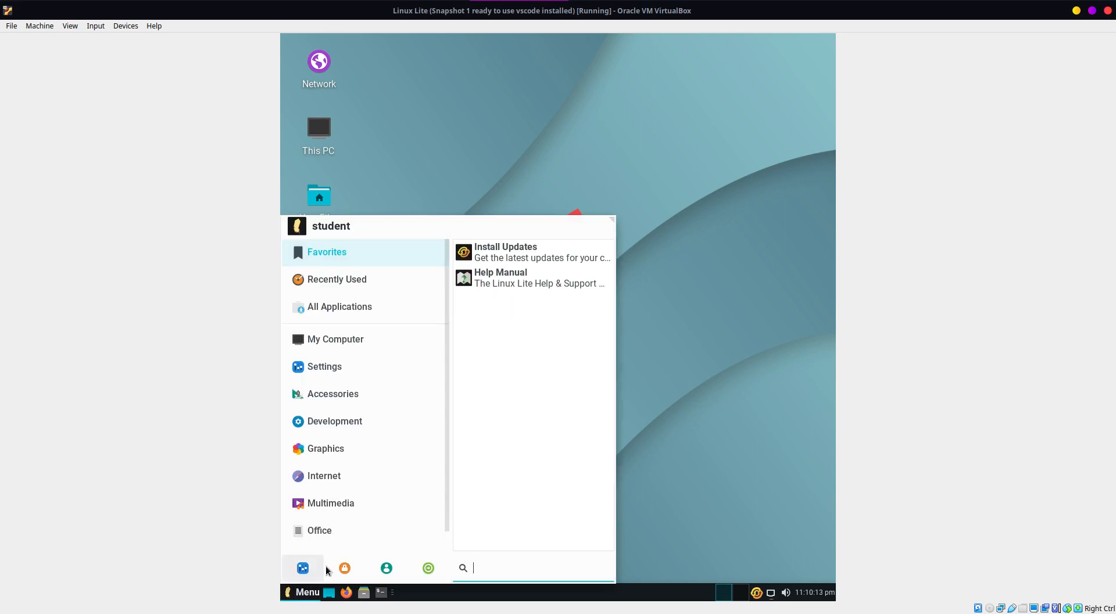
left_click(430, 569)
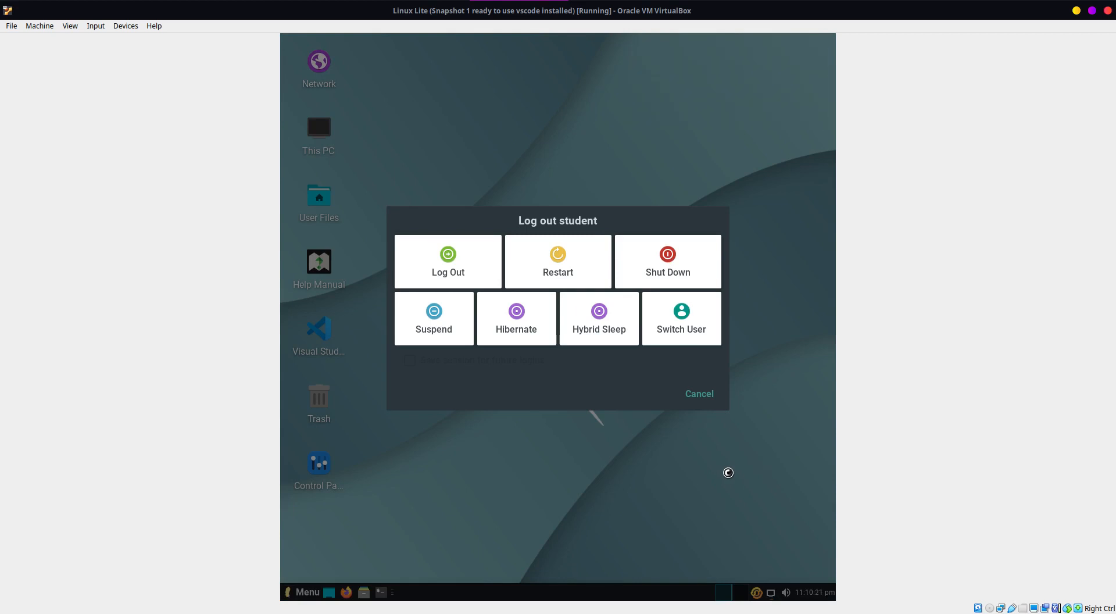
left_click(701, 397)
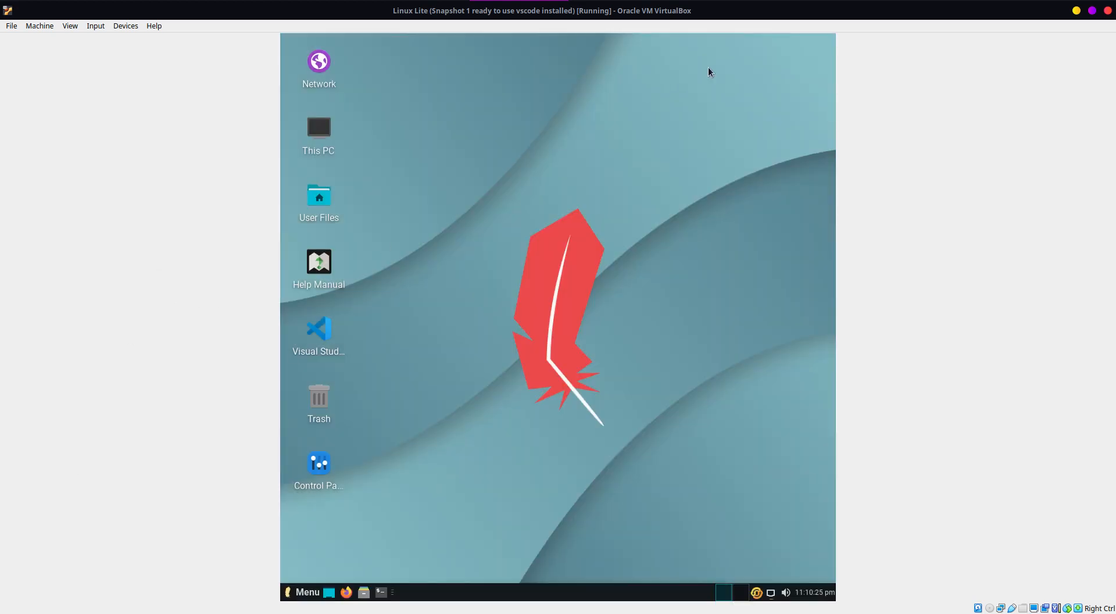
Step: Examine the running Linux Lite VM's Machine and Devices commands and its Take Snapshot dialog, cancelling without taking a snapshot
left_click(46, 28)
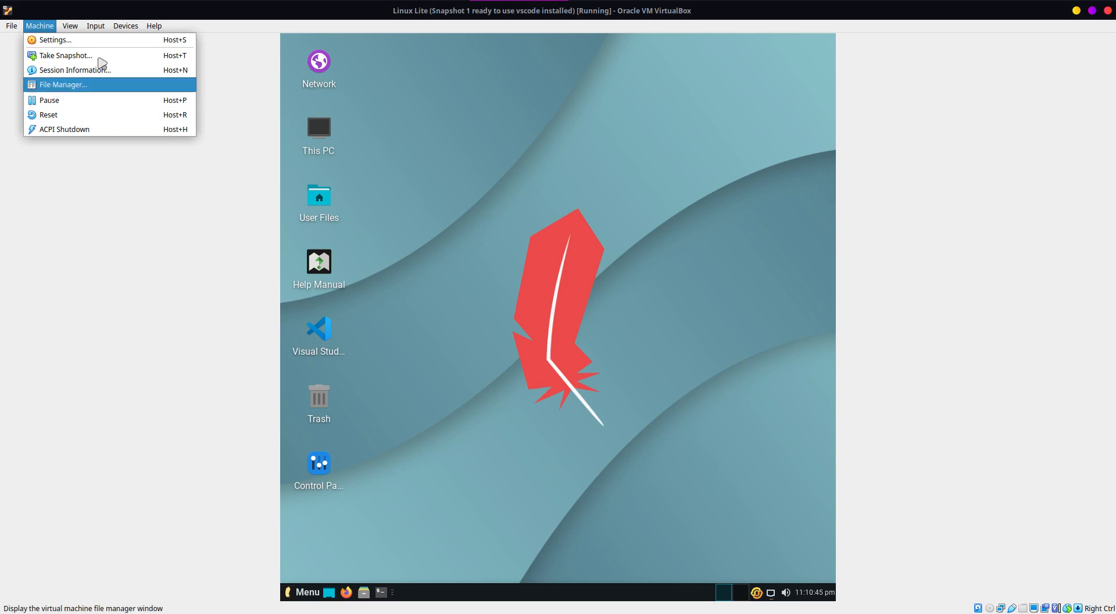
left_click(658, 506)
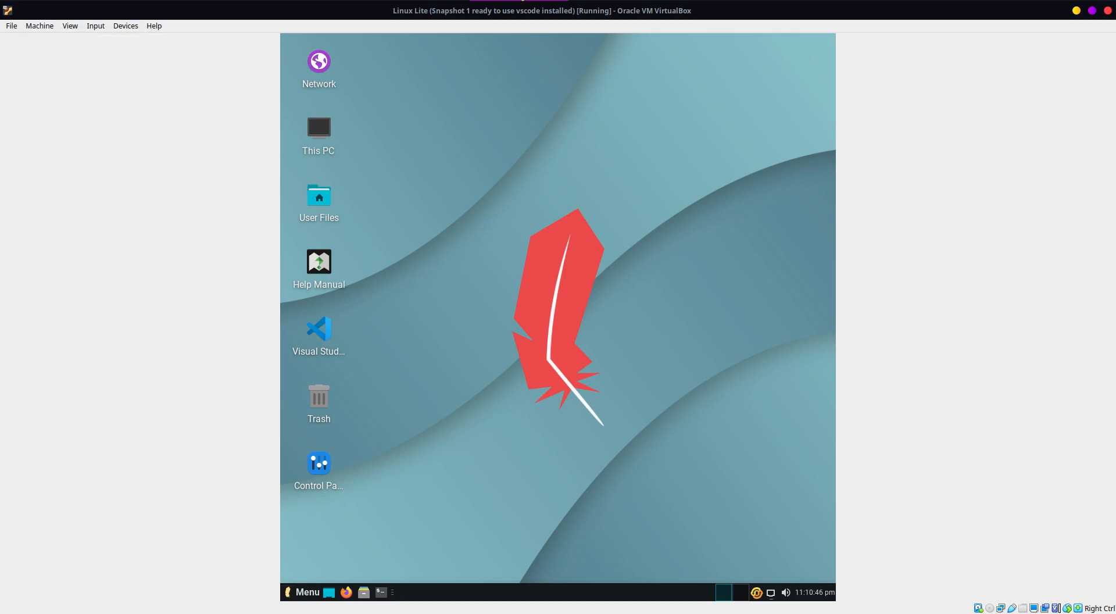
left_click(126, 26)
mouse_move(40, 26)
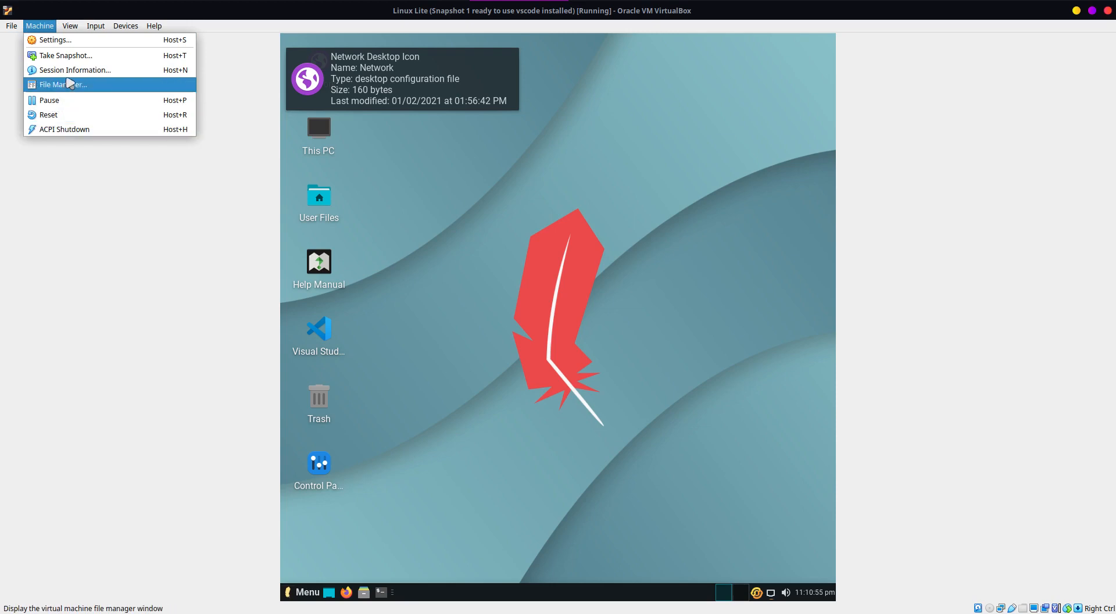
left_click(70, 58)
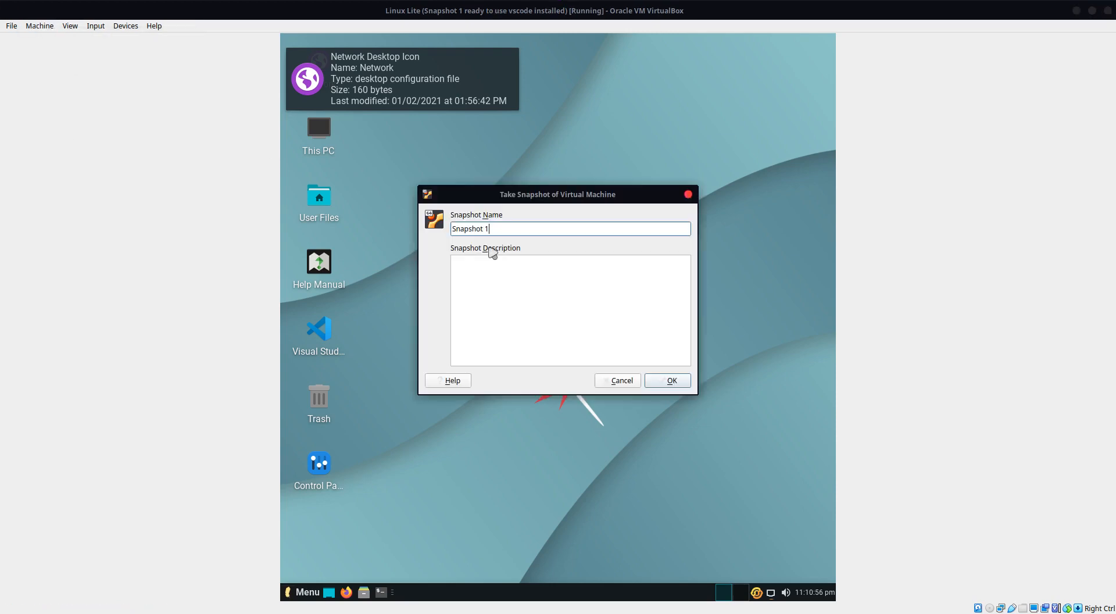
left_click(622, 380)
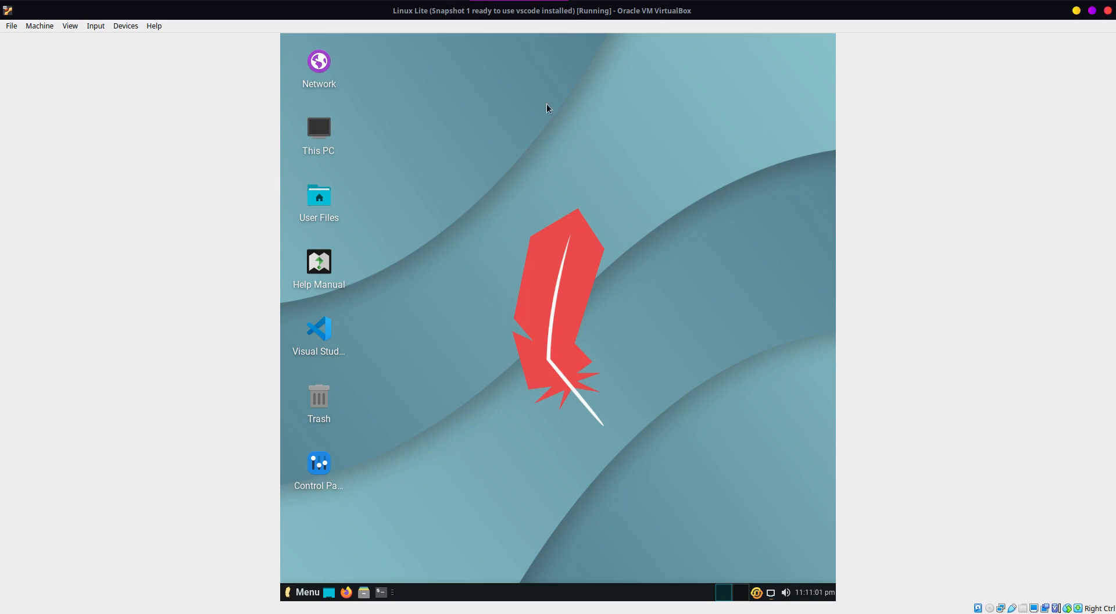
Step: Change the Linux Lite desktop wallpaper to the snowy mountains reflected in a lake
right_click(548, 53)
left_click(581, 354)
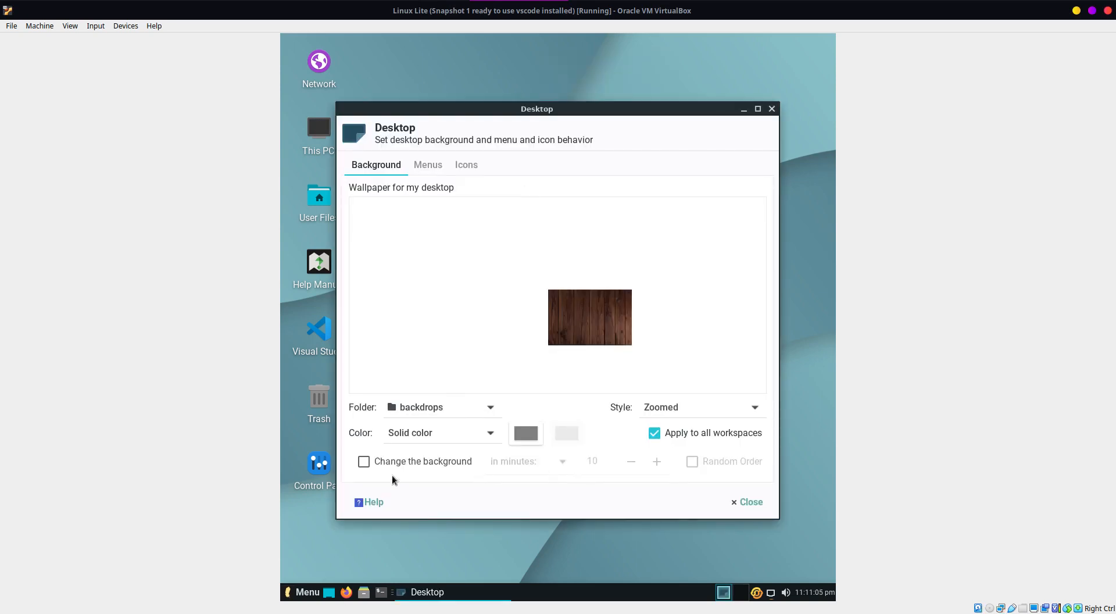
scroll(594, 316, "down", 10)
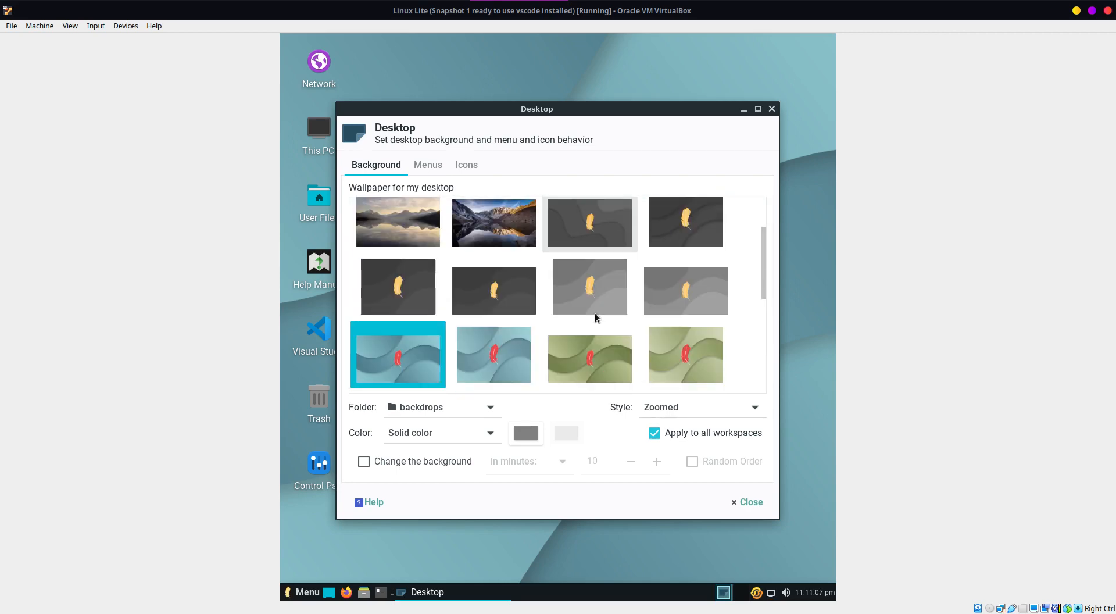
left_click(591, 236)
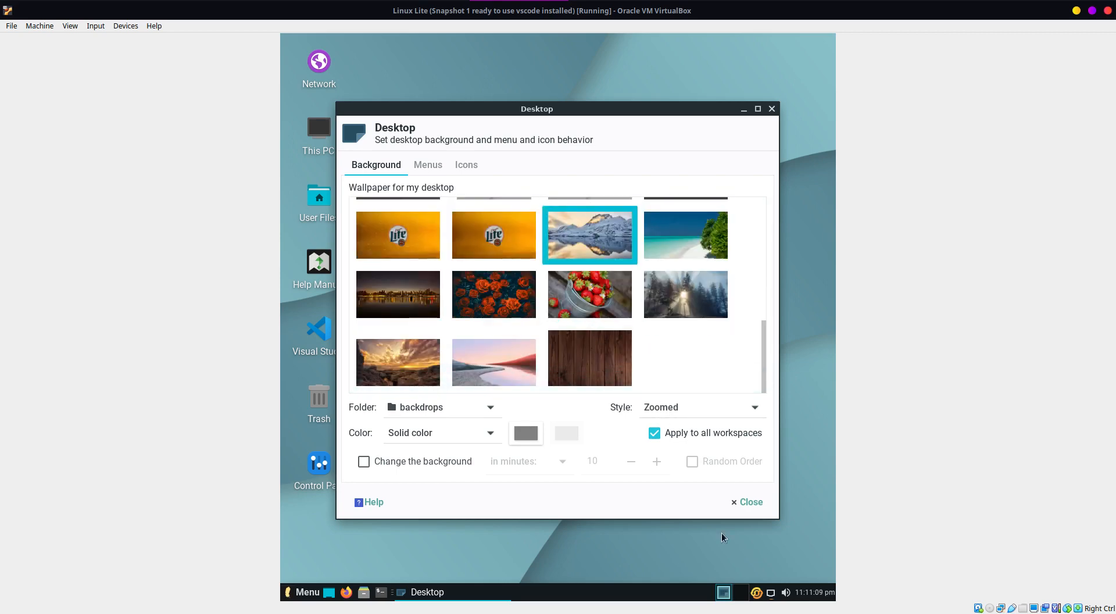
left_click(750, 503)
Step: Create a folder named "test folder" on the Linux Lite desktop
right_click(527, 229)
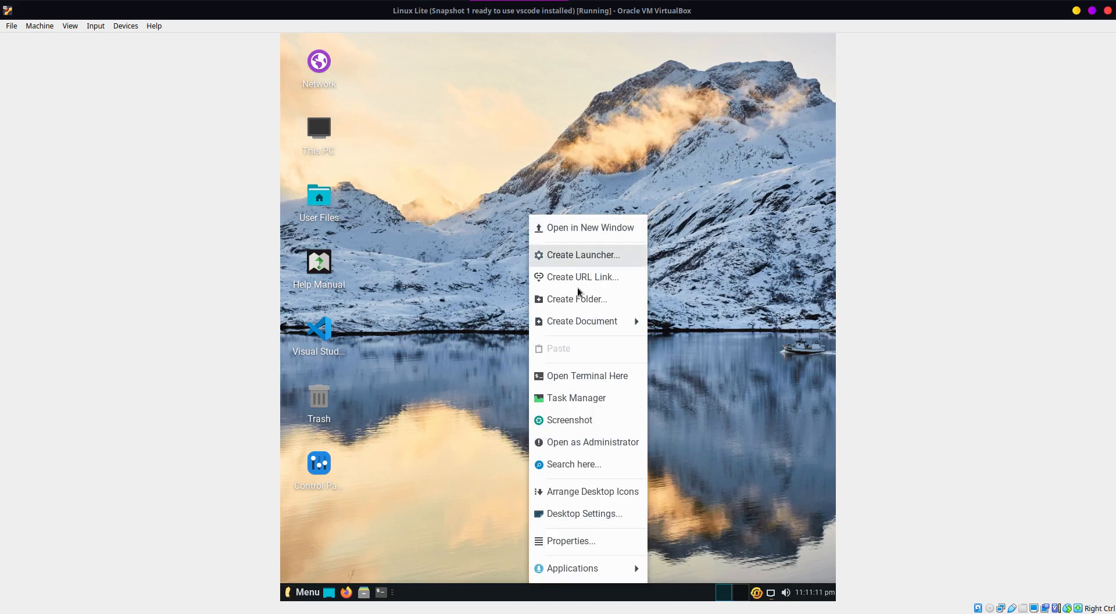
left_click(579, 299)
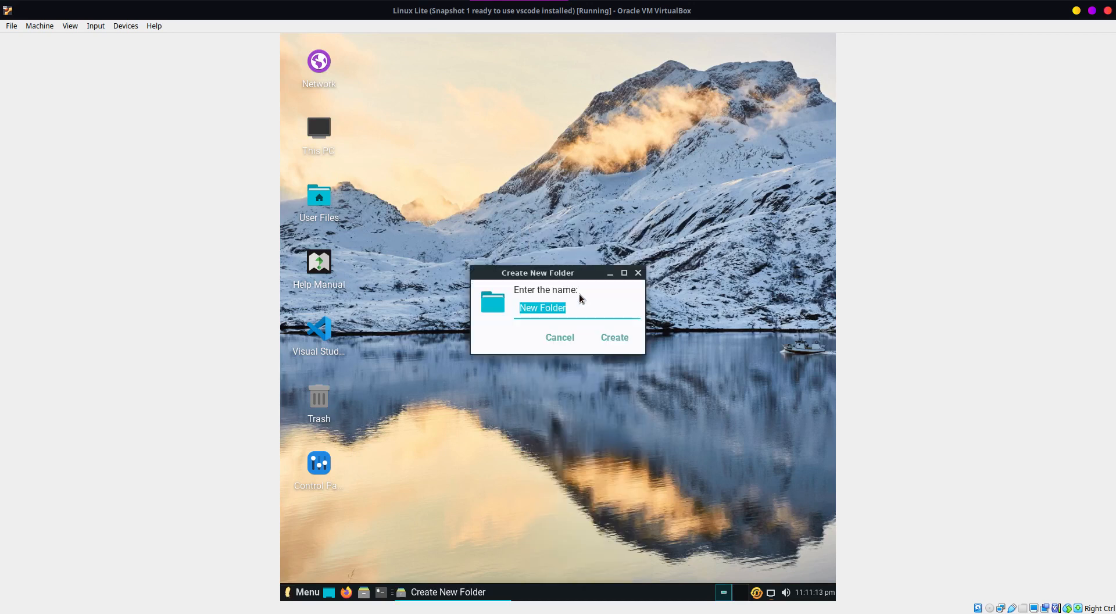
type("test folder")
key("Return")
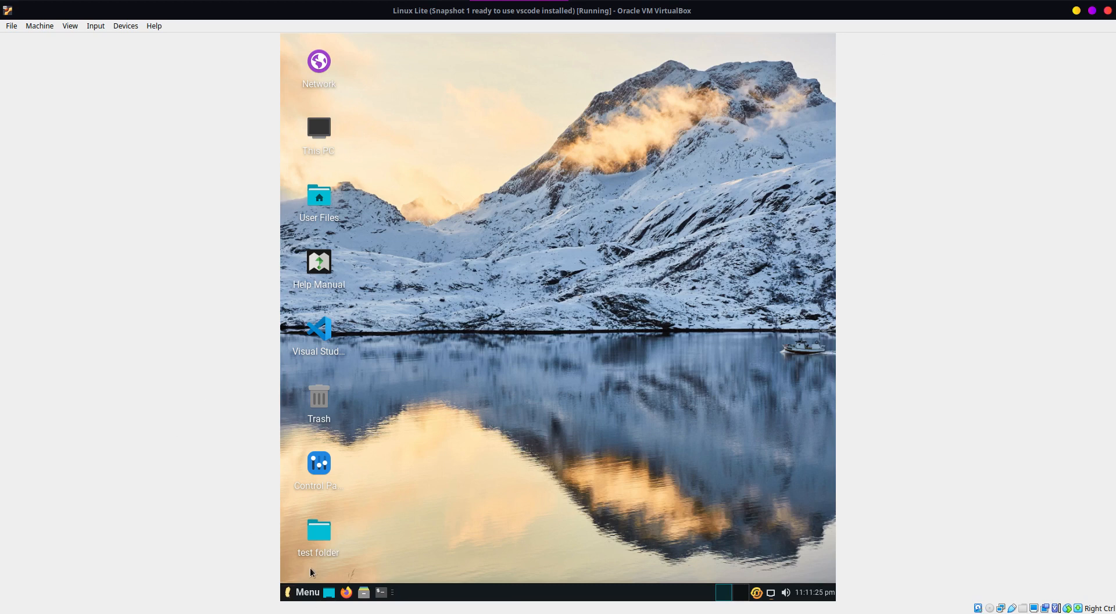
left_click(320, 532)
left_click(459, 374)
Step: Shut down Linux Lite from its terminal with the command "shutdown now"
left_click(381, 592)
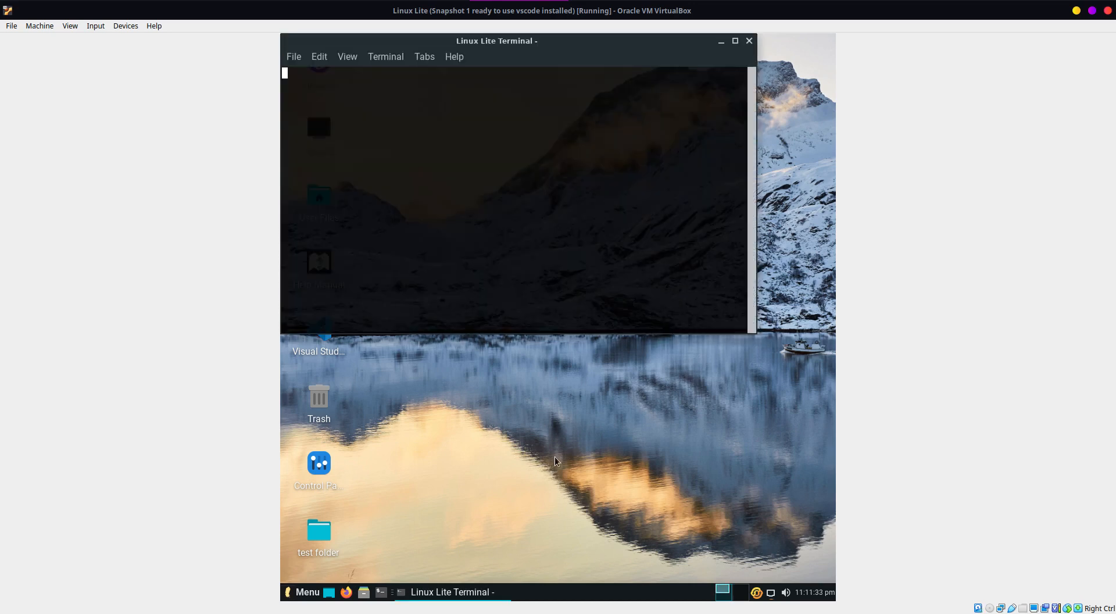
type("shurdown now")
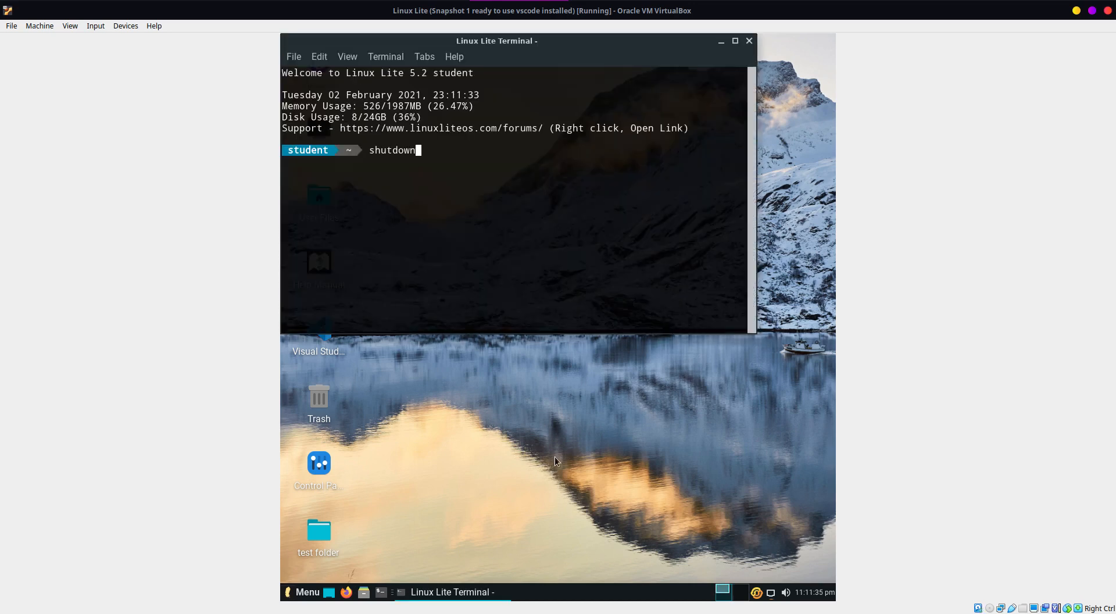
key("Return")
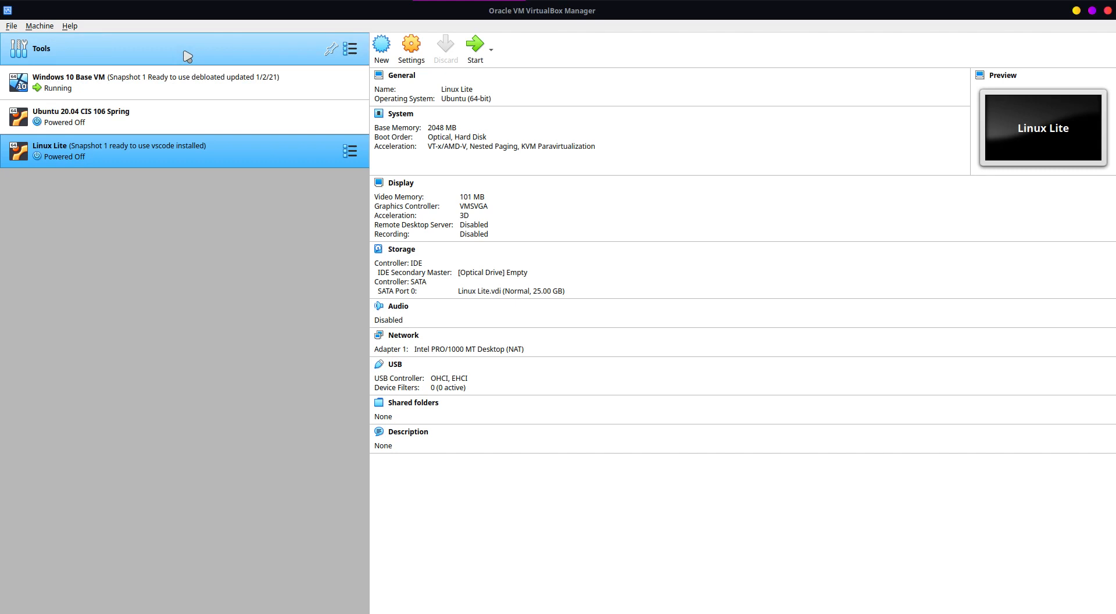
Step: Restore Linux Lite's snapshot "Snapshot 1 ready to use vscode installed", with a snapshot of the current machine state created first
left_click(349, 151)
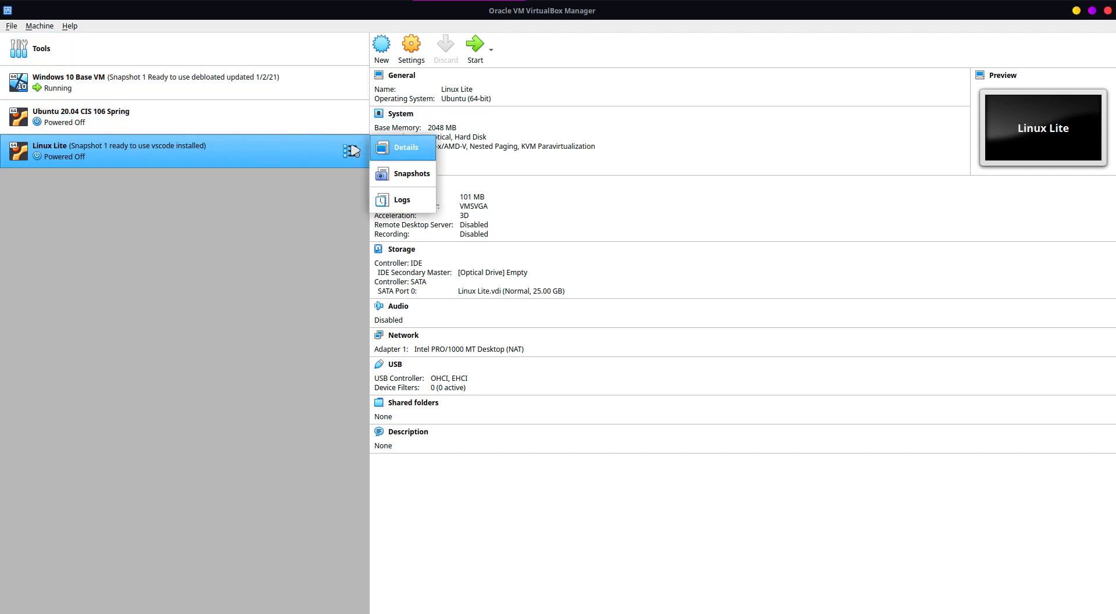
left_click(417, 176)
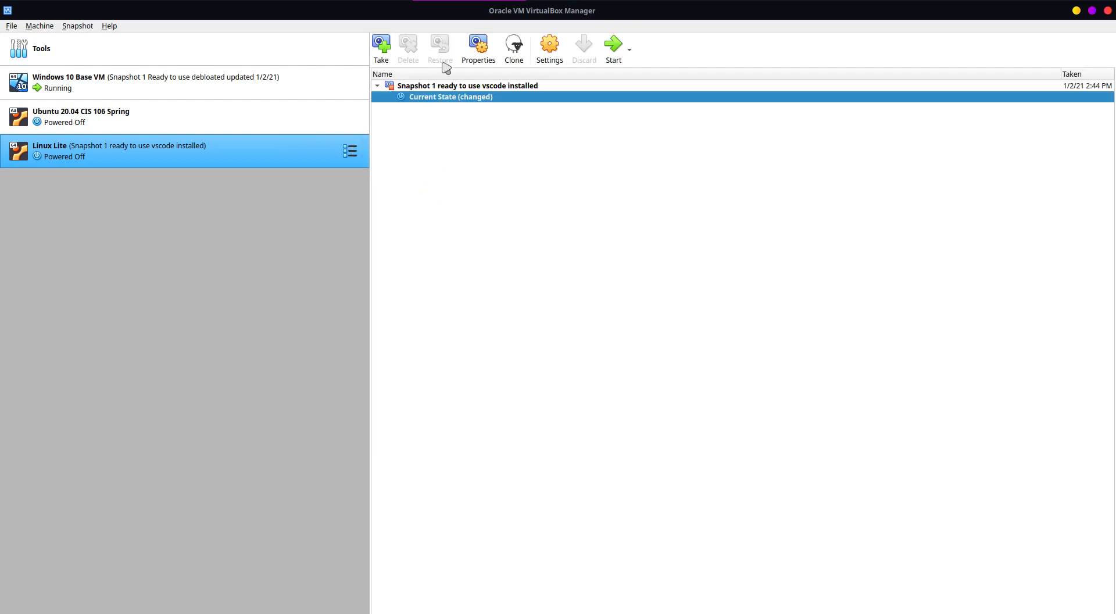
left_click(453, 87)
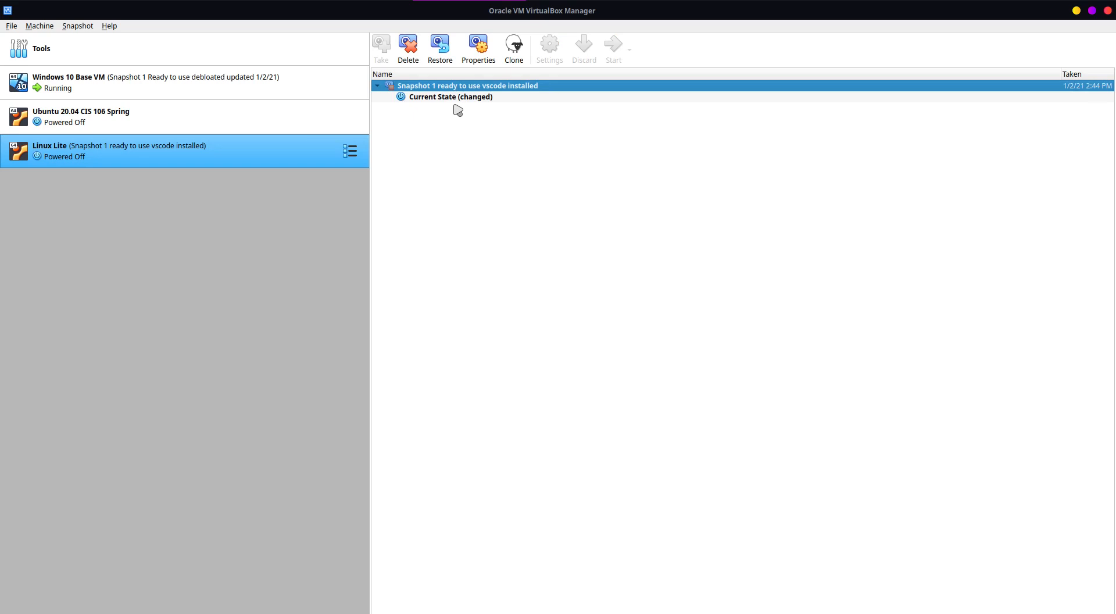
left_click(440, 45)
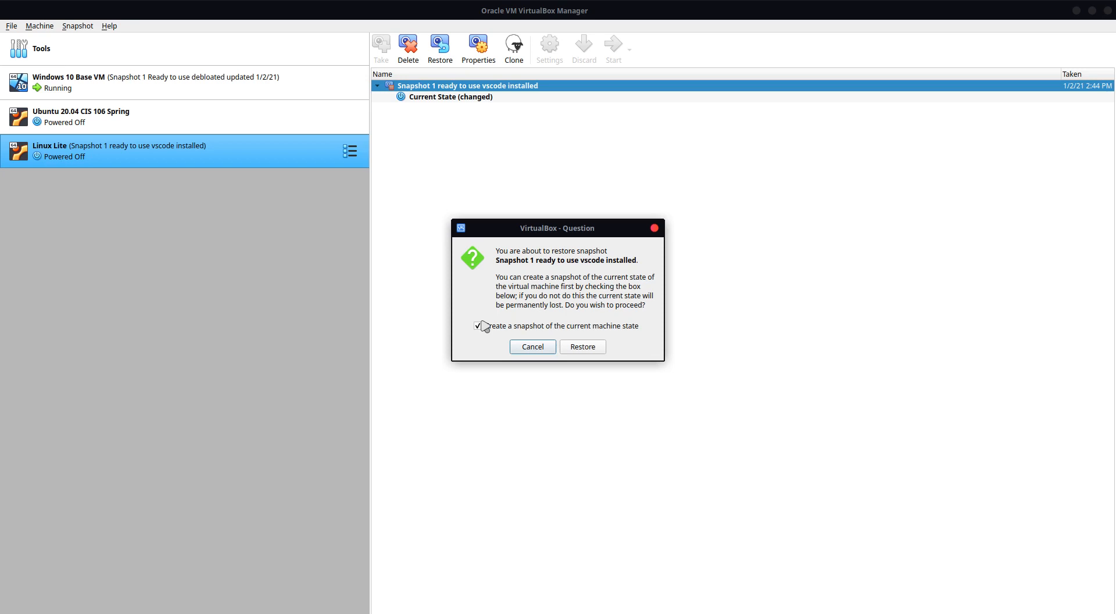
left_click(577, 351)
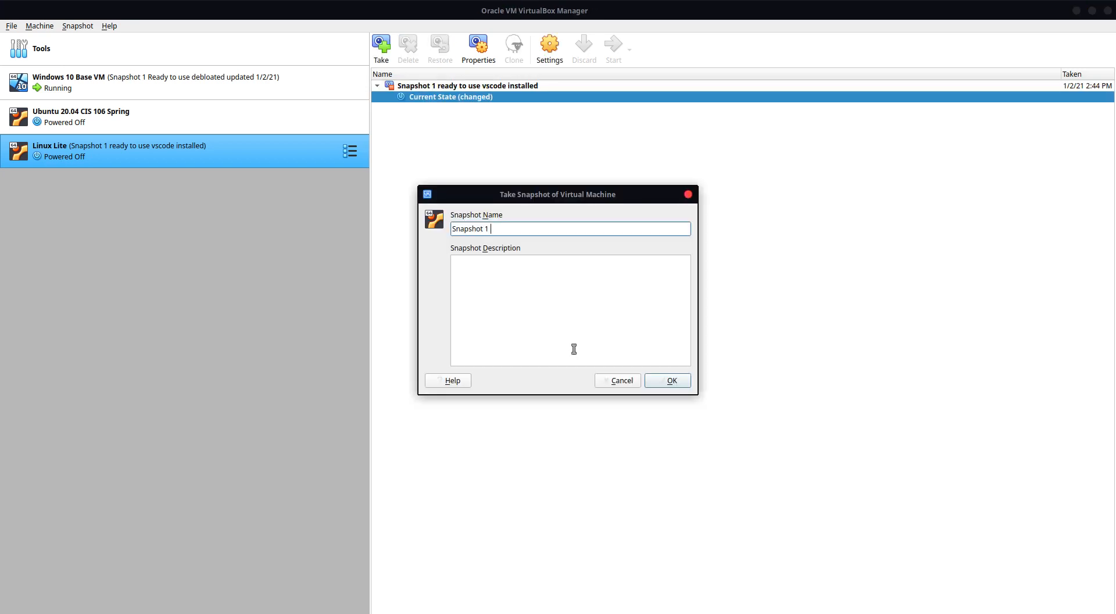
Step: Name the snapshot of the current state "Snapshot 1 created a folder and changed background" and complete the restore
type("created a folder and changed background")
left_click(665, 384)
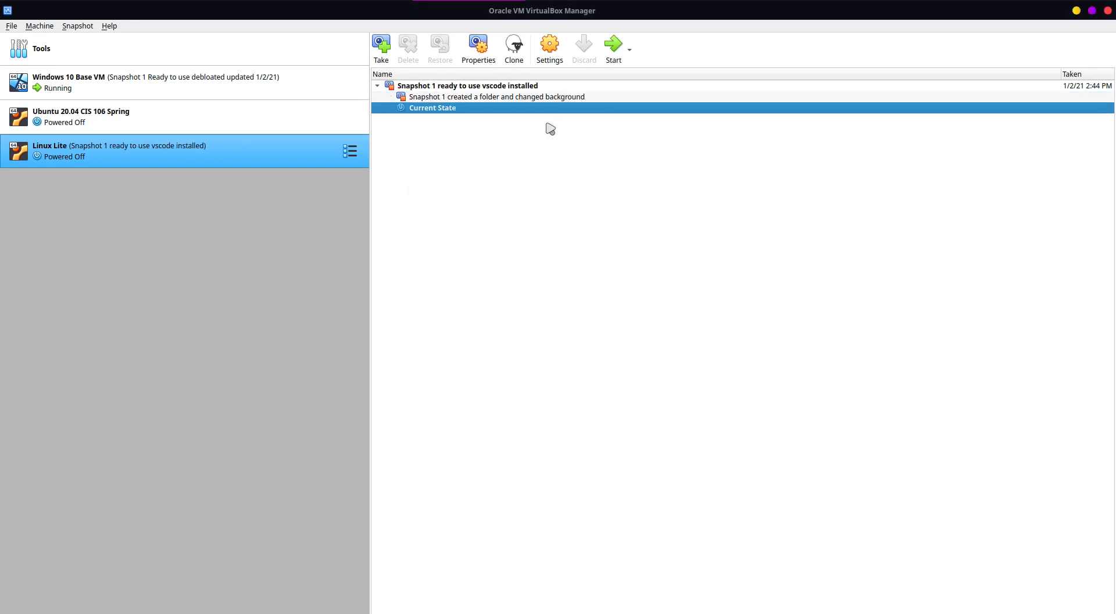
Step: Start Linux Lite from its details view and dismiss the keyboard capture and mouse integration notices
left_click(448, 87)
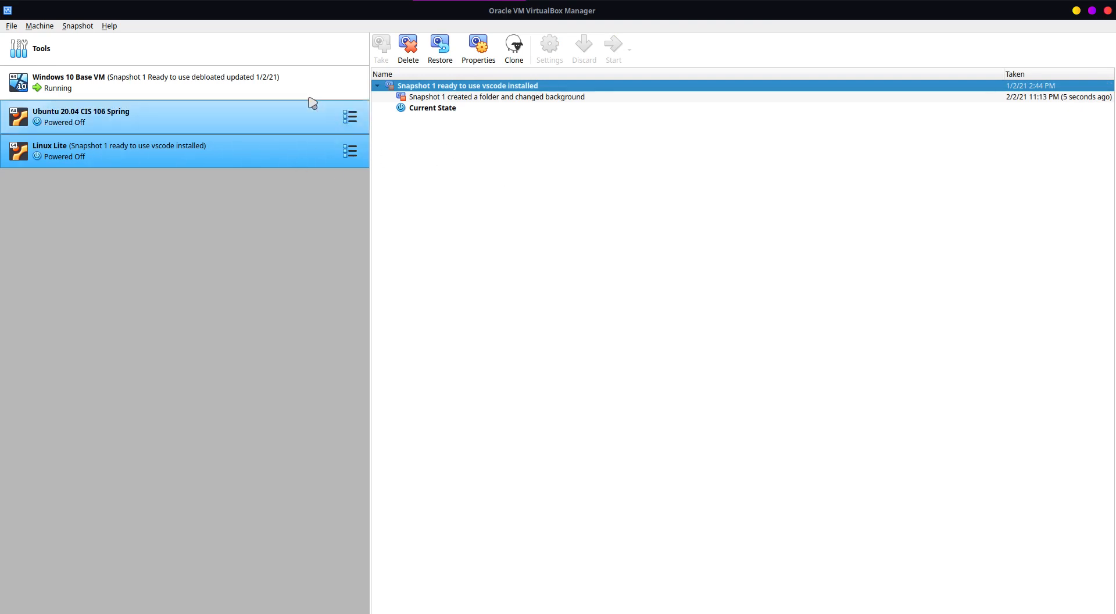
left_click(351, 155)
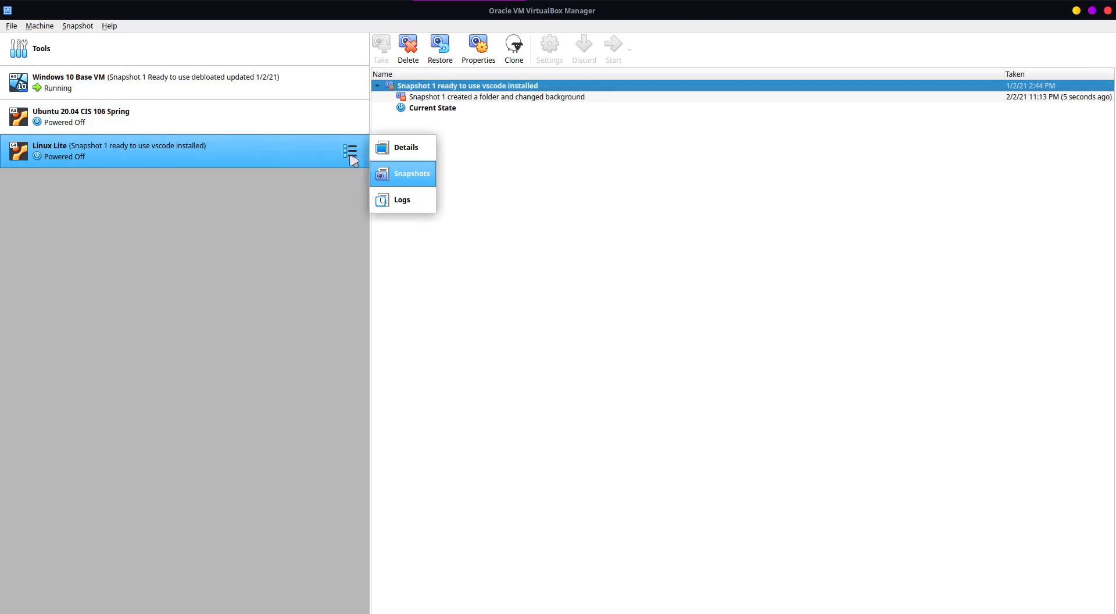
left_click(391, 155)
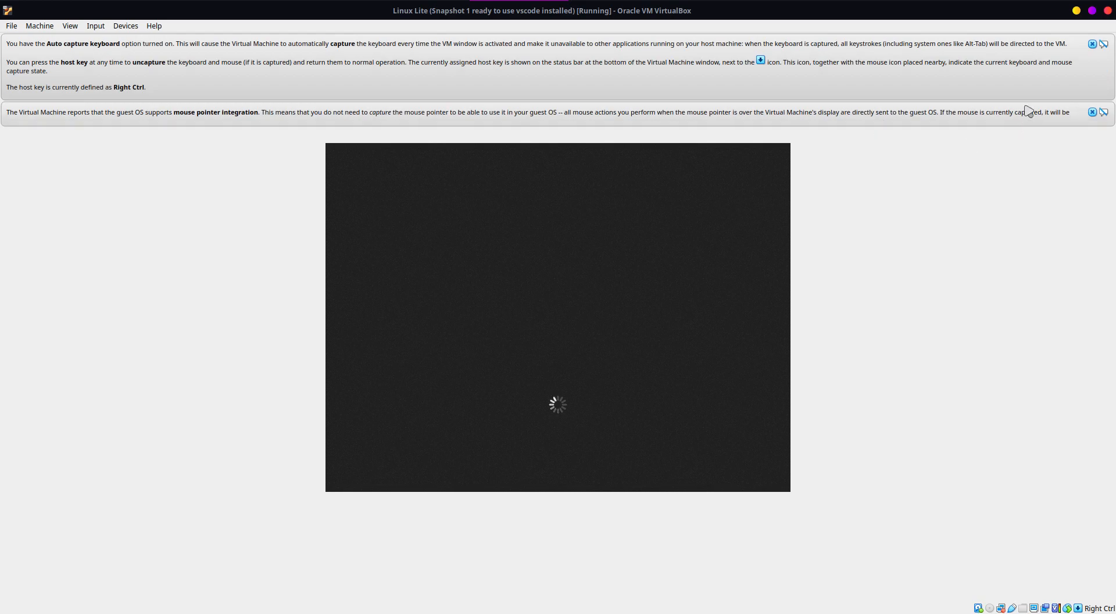
left_click(1093, 70)
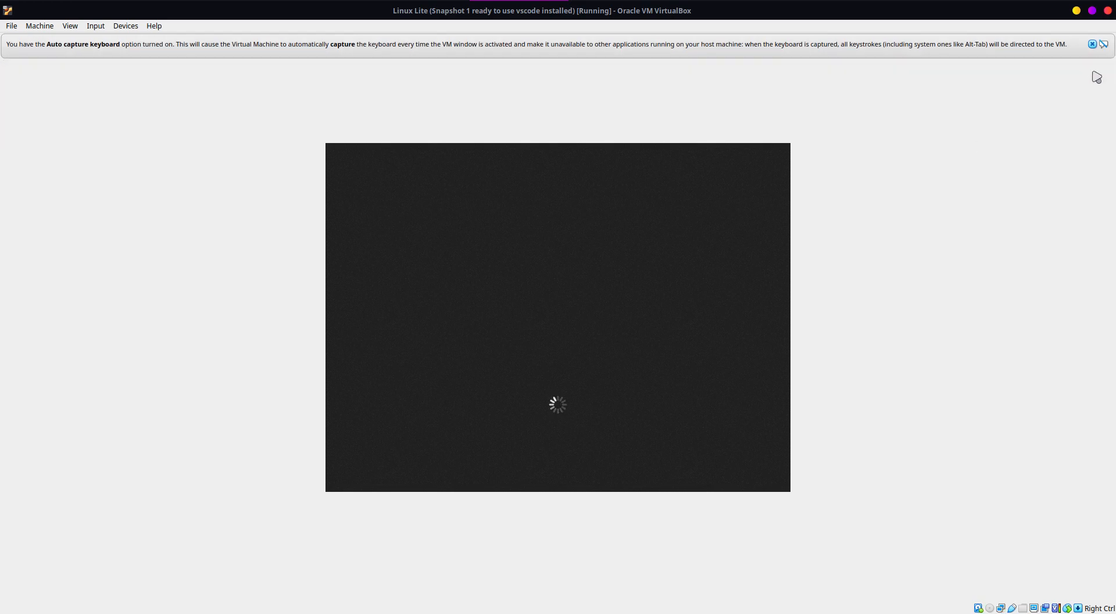
left_click(1092, 44)
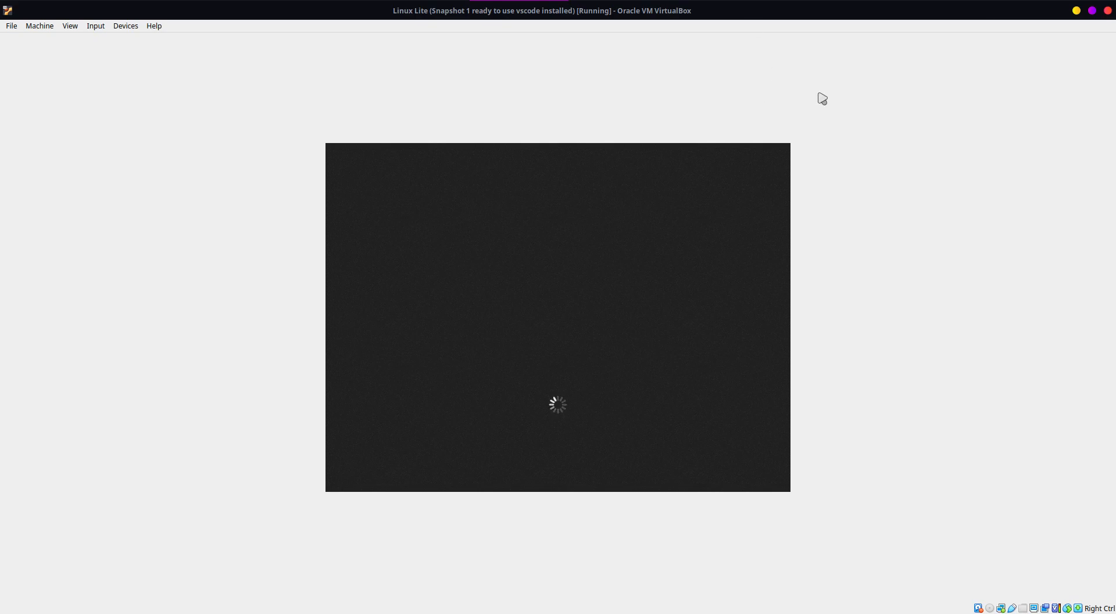
left_click(927, 2)
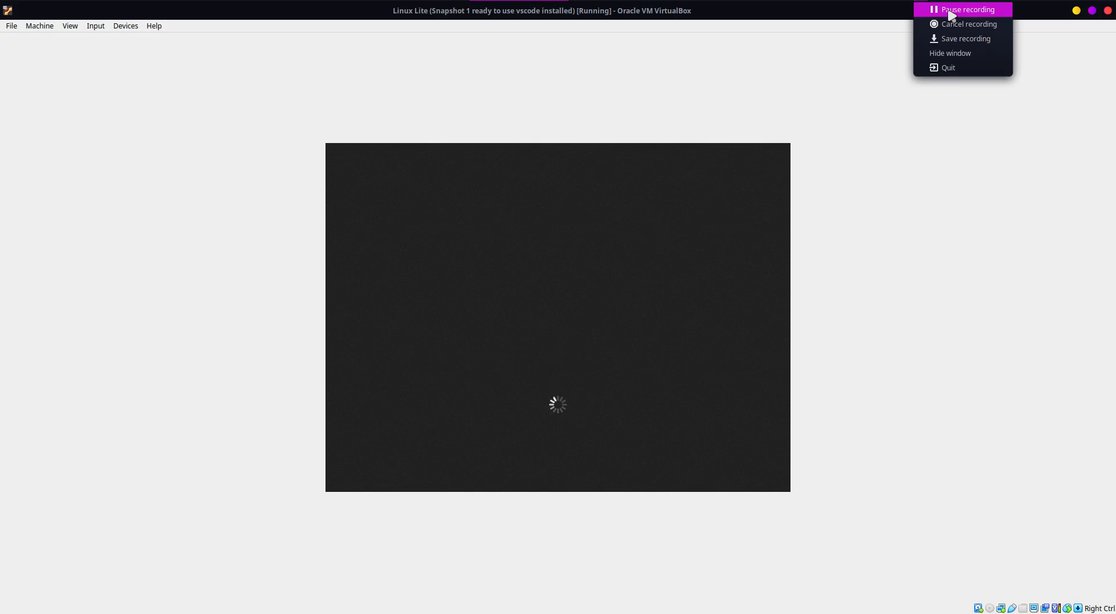
left_click(949, 12)
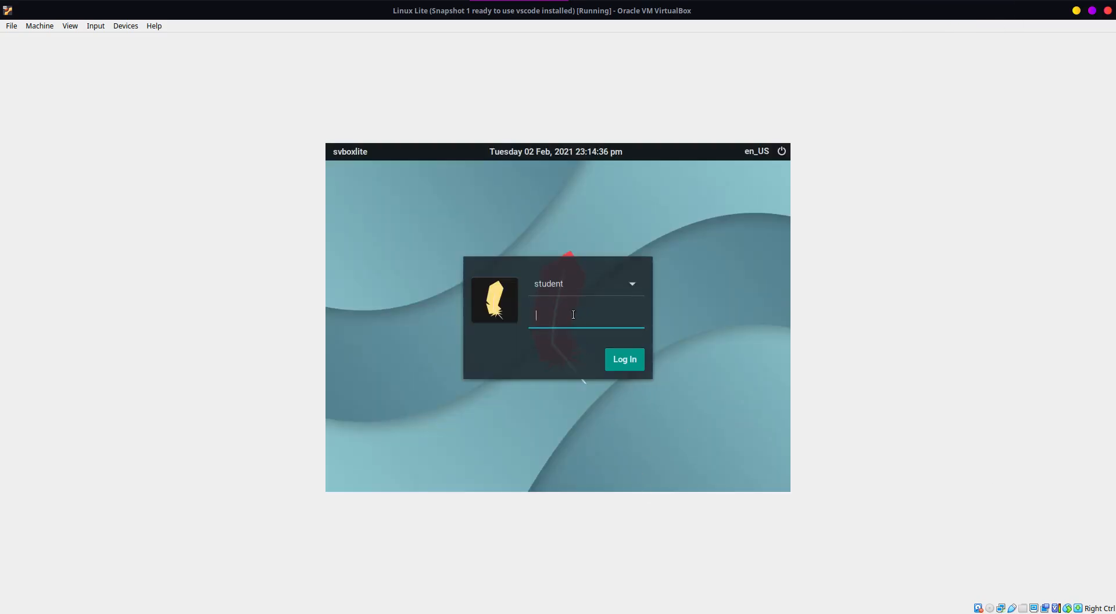
Step: Log in to the Linux Lite student account with the account password and close the welcome window
type("****")
key("Return")
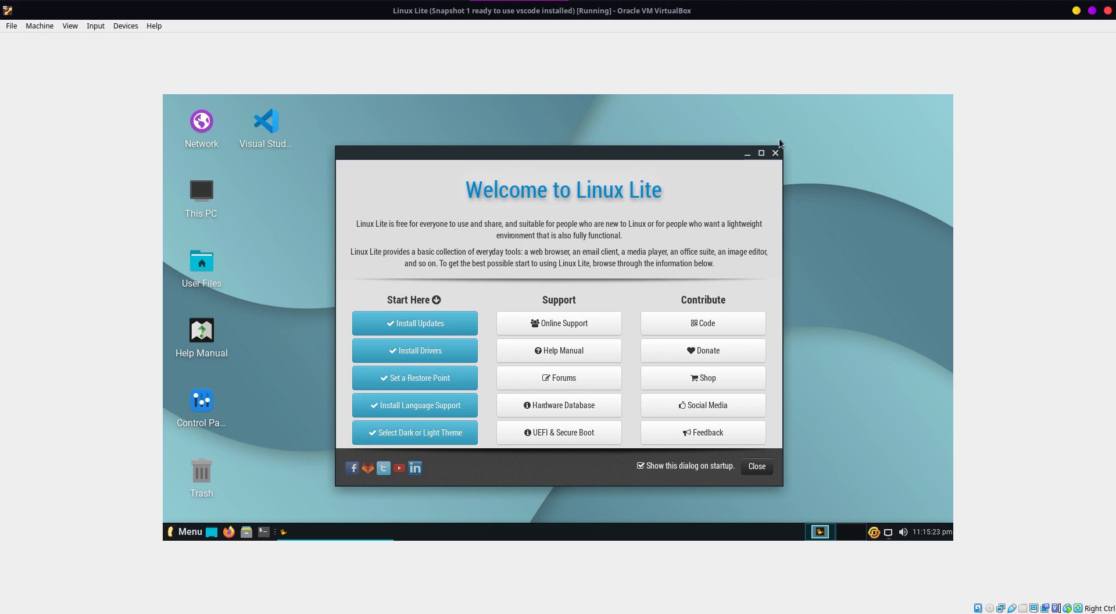
left_click(776, 153)
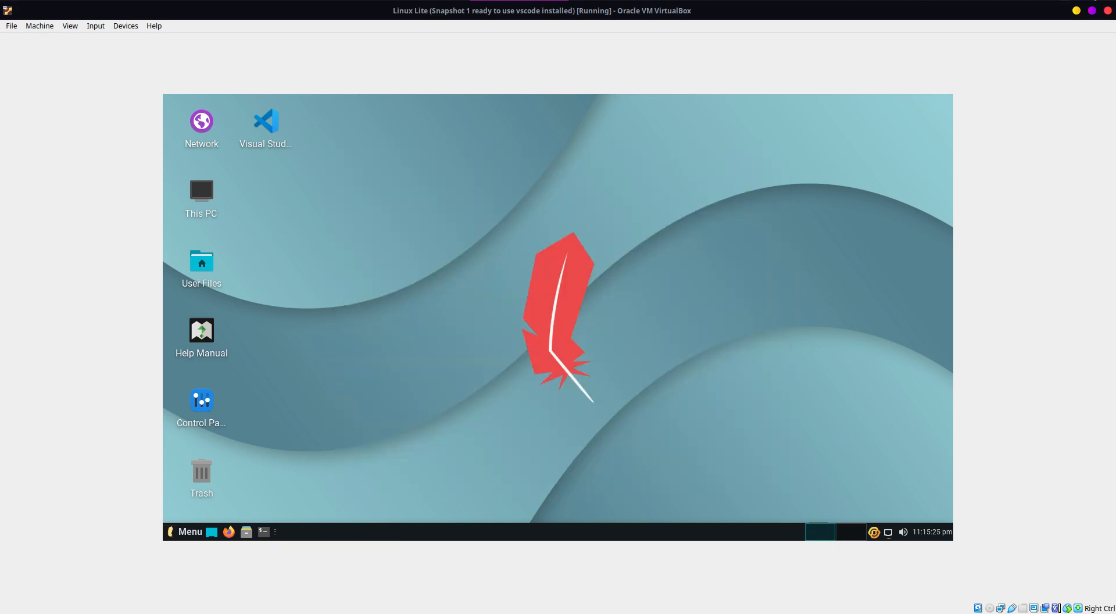
Step: Shut down Linux Lite from inside the guest system
left_click(175, 538)
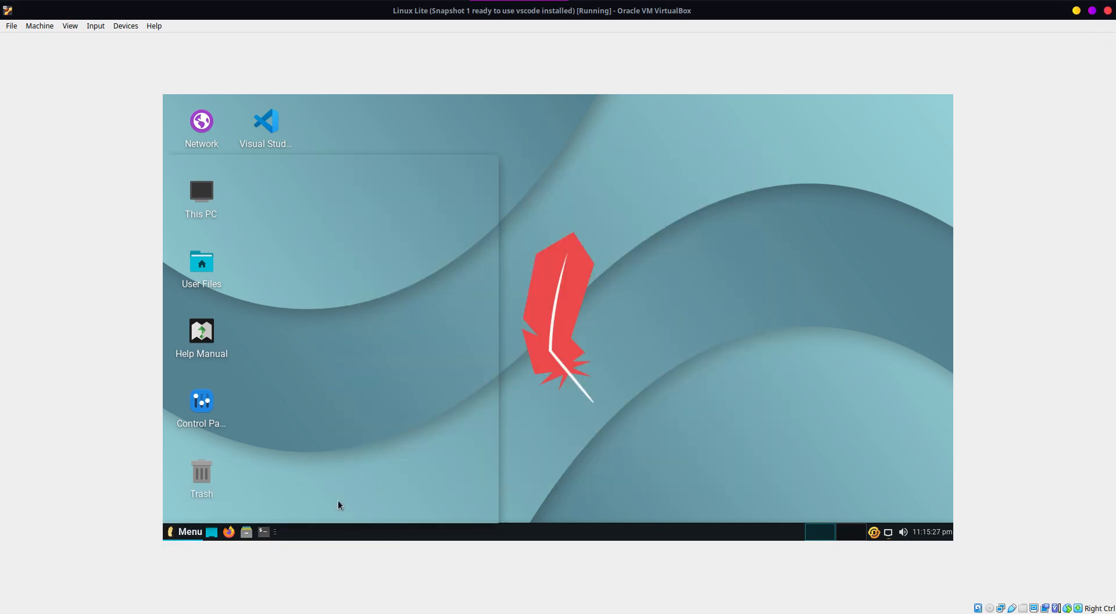
left_click(311, 506)
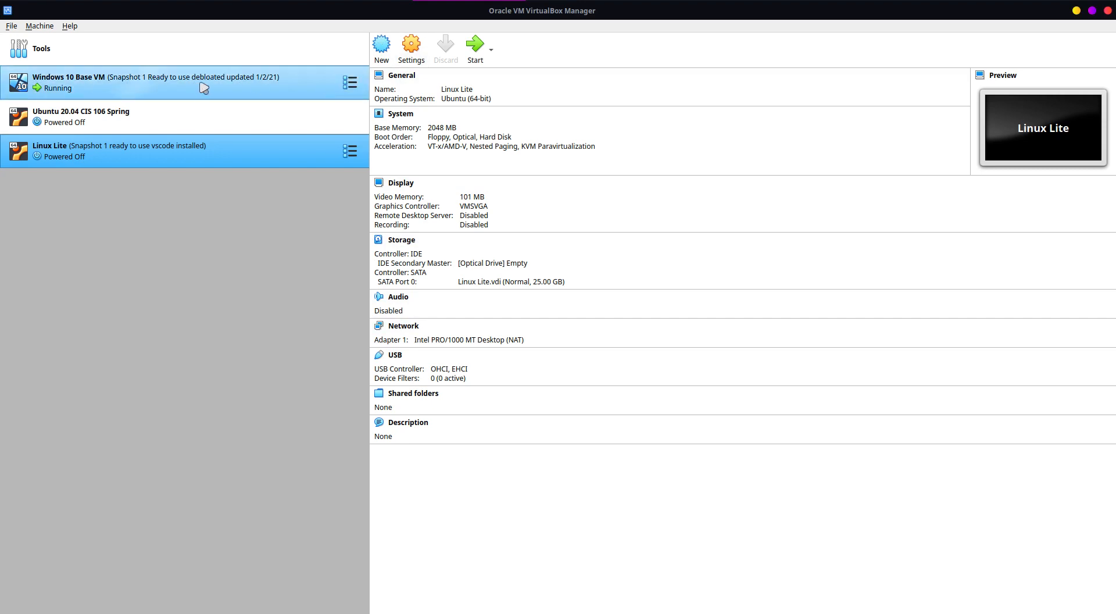
Step: Bring up the Windows 10 Base VM window and close it by powering off the machine, without restoring its snapshot
left_click(245, 0)
left_click(547, 10)
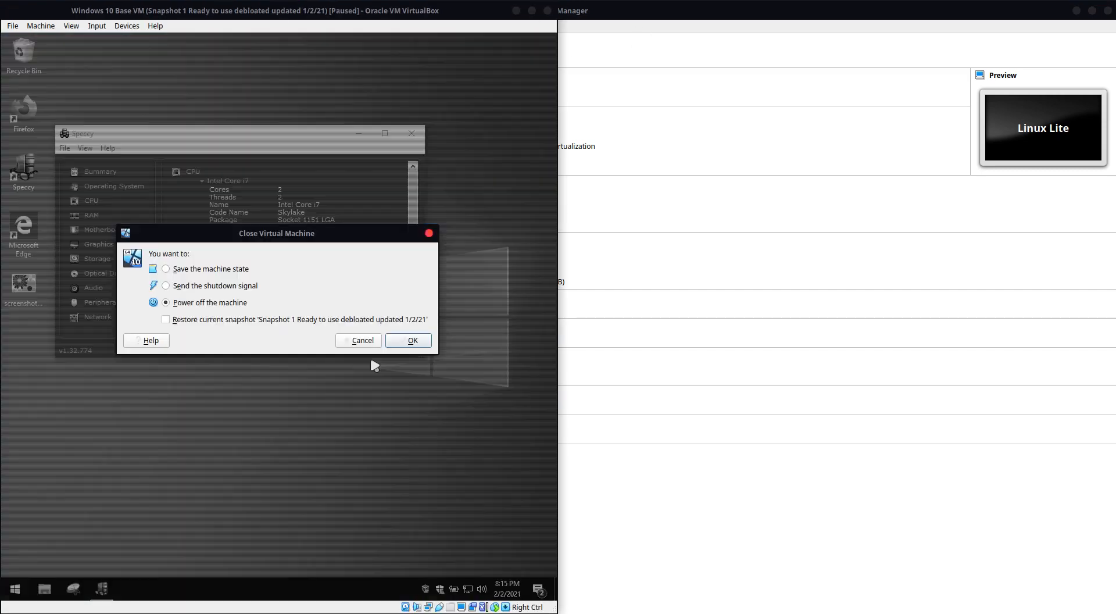
left_click(430, 344)
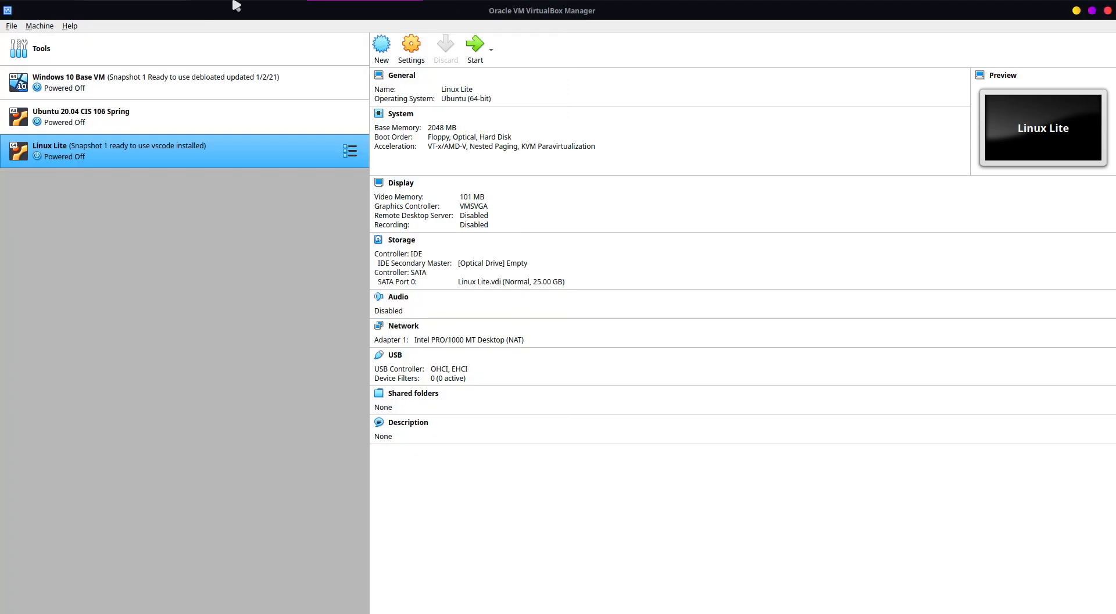
Step: Set Linux Lite's base memory to 4096 MB and its processor count to 2 in the system settings
left_click(410, 56)
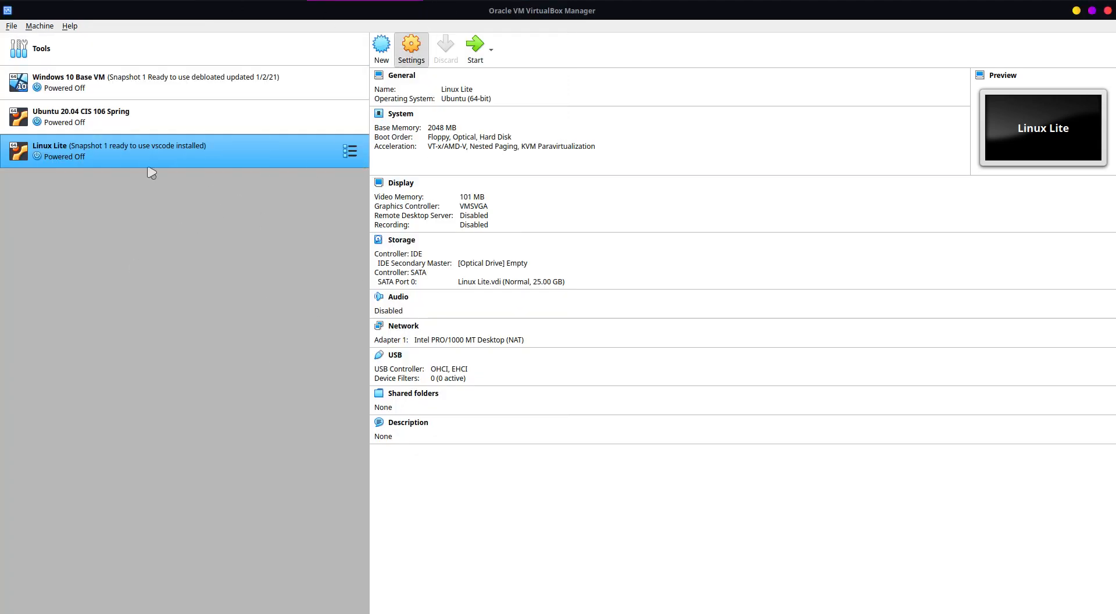
left_click(412, 49)
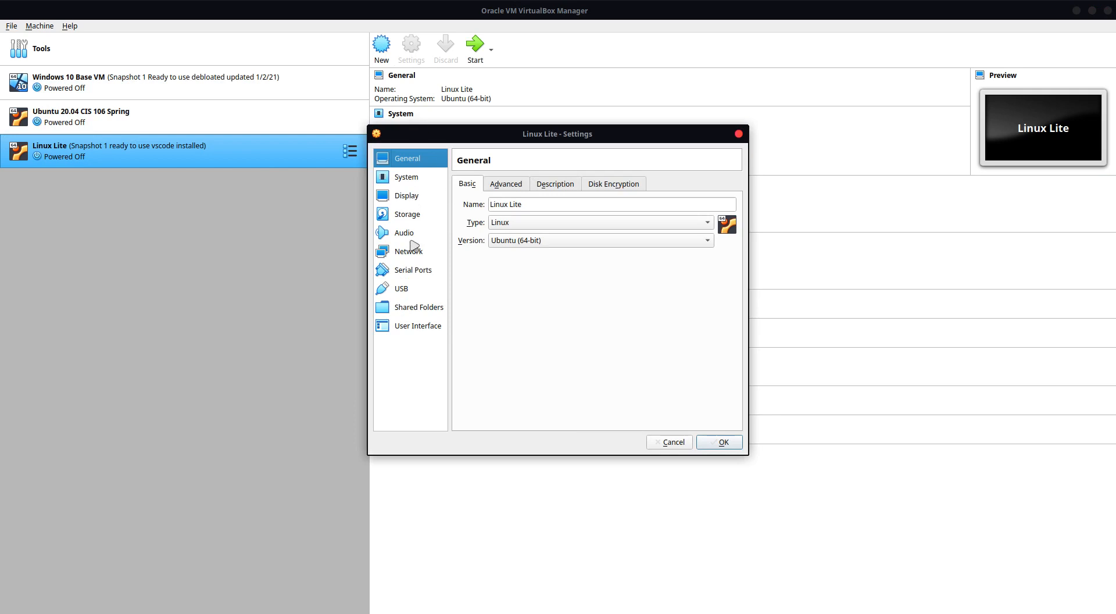
left_click(404, 178)
left_click(531, 185)
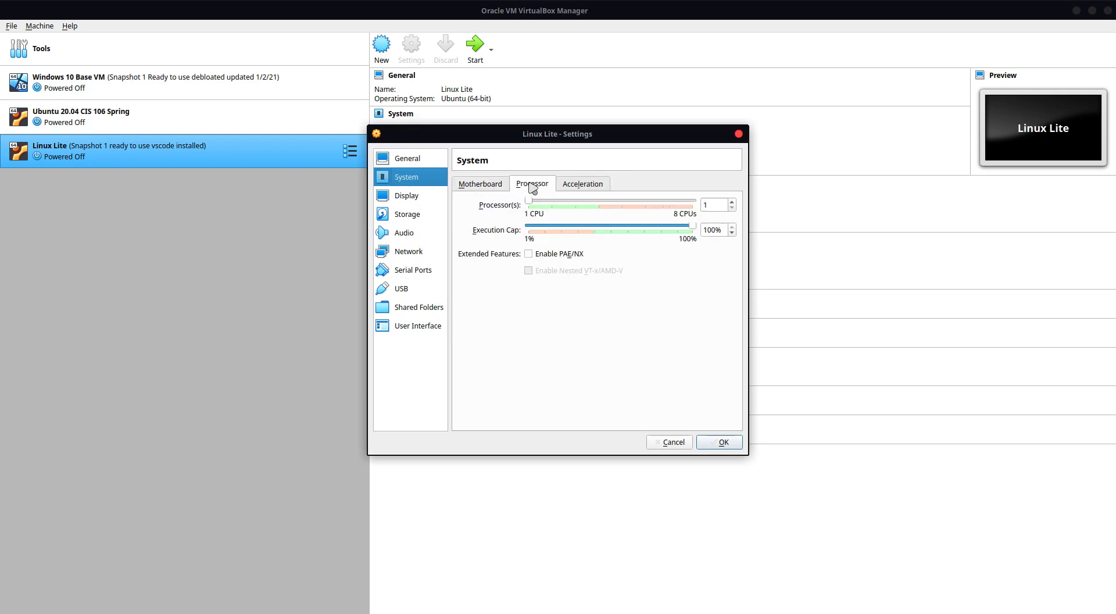
left_click(485, 186)
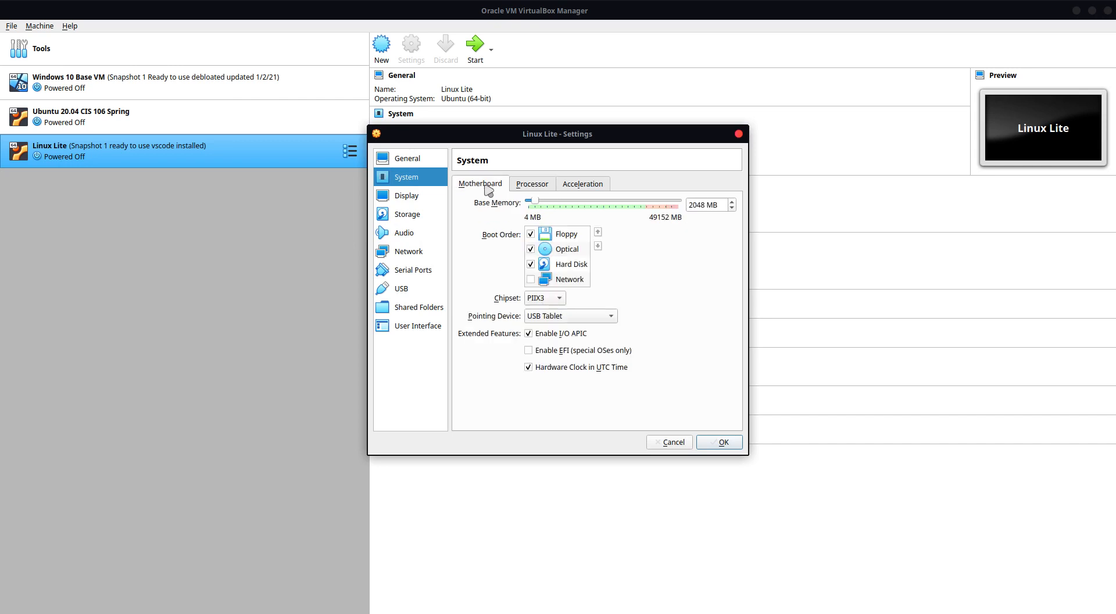
left_click_drag(698, 207, 690, 206)
type("20")
key("Delete")
key("Delete")
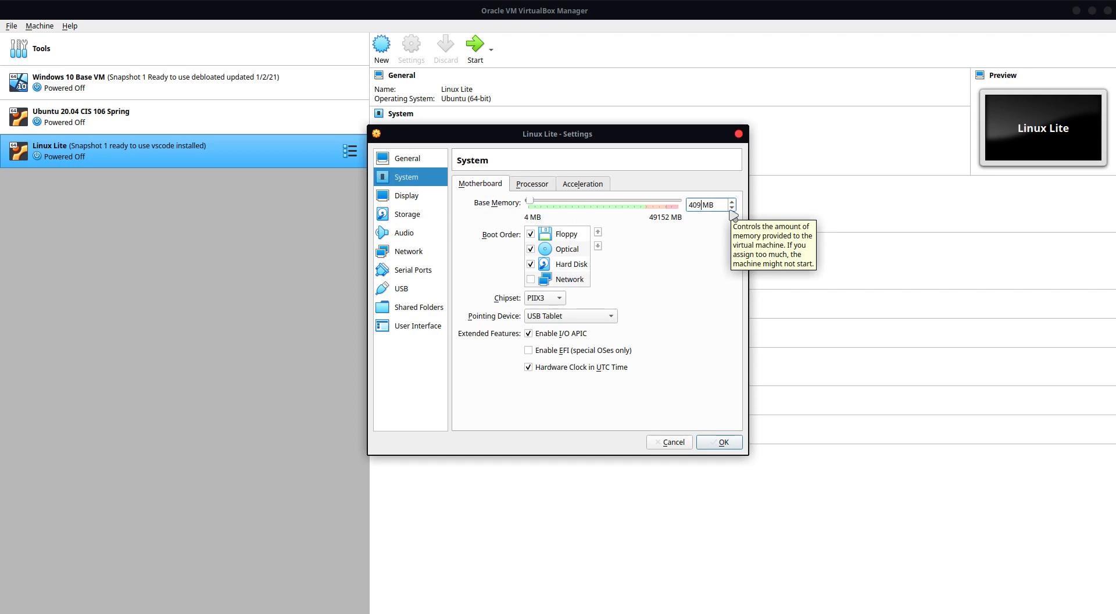
type("4096")
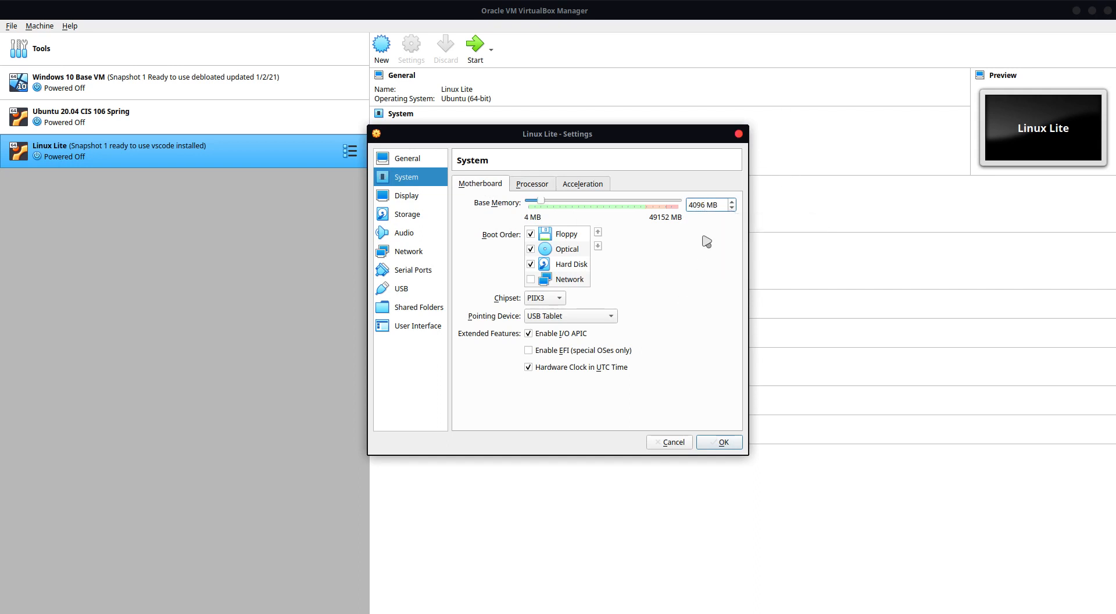
left_click(526, 185)
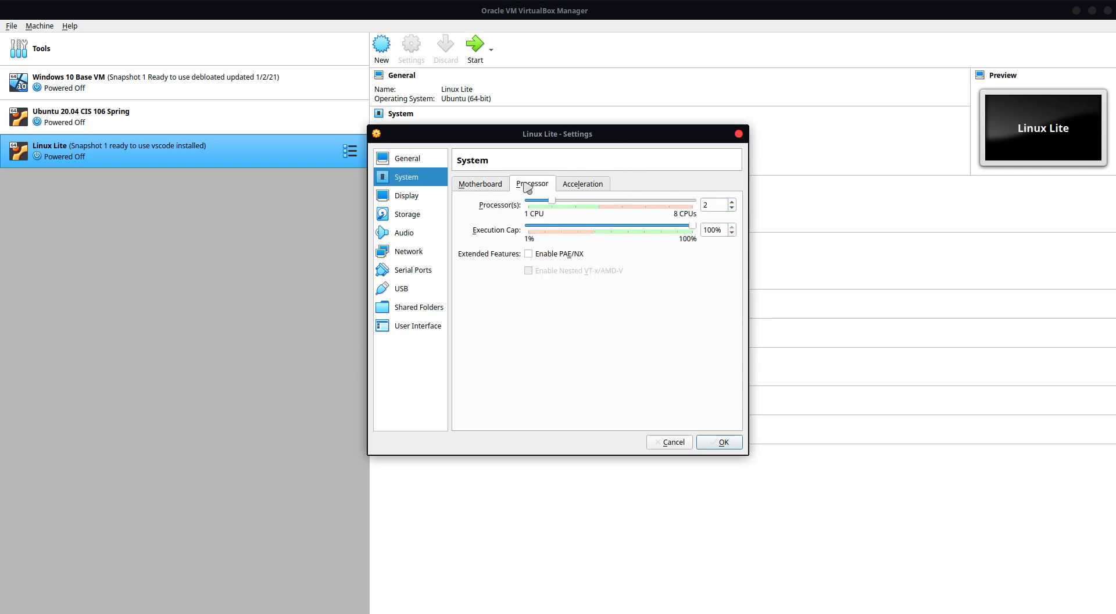
left_click(484, 186)
Step: Raise Linux Lite's video memory to 128 MB, enable 3D acceleration, and save the settings
left_click(429, 198)
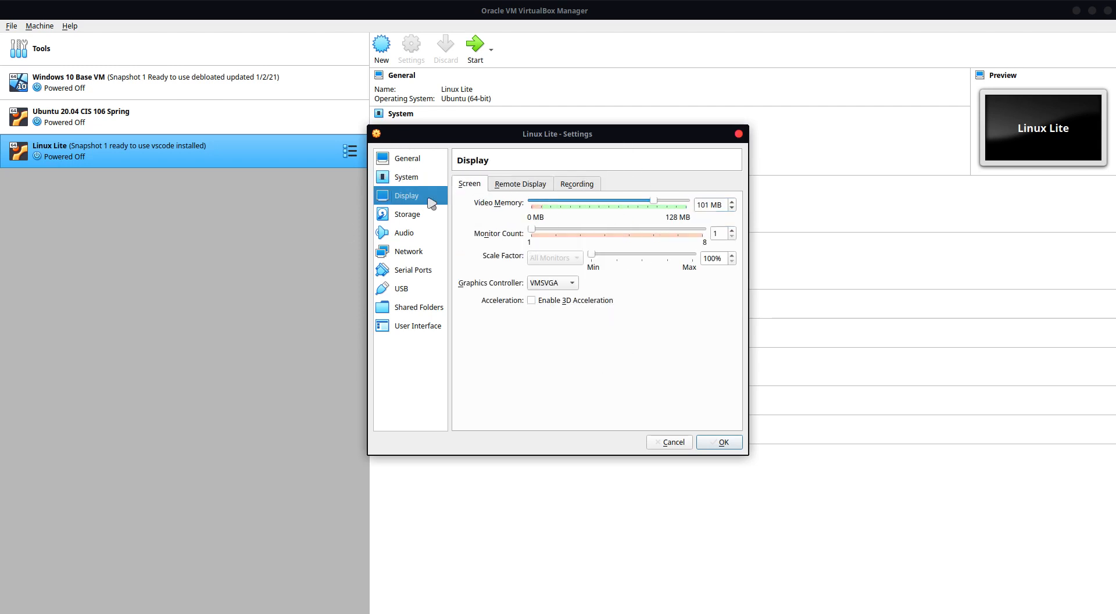
left_click_drag(655, 202, 950, 225)
left_click(542, 301)
left_click(722, 442)
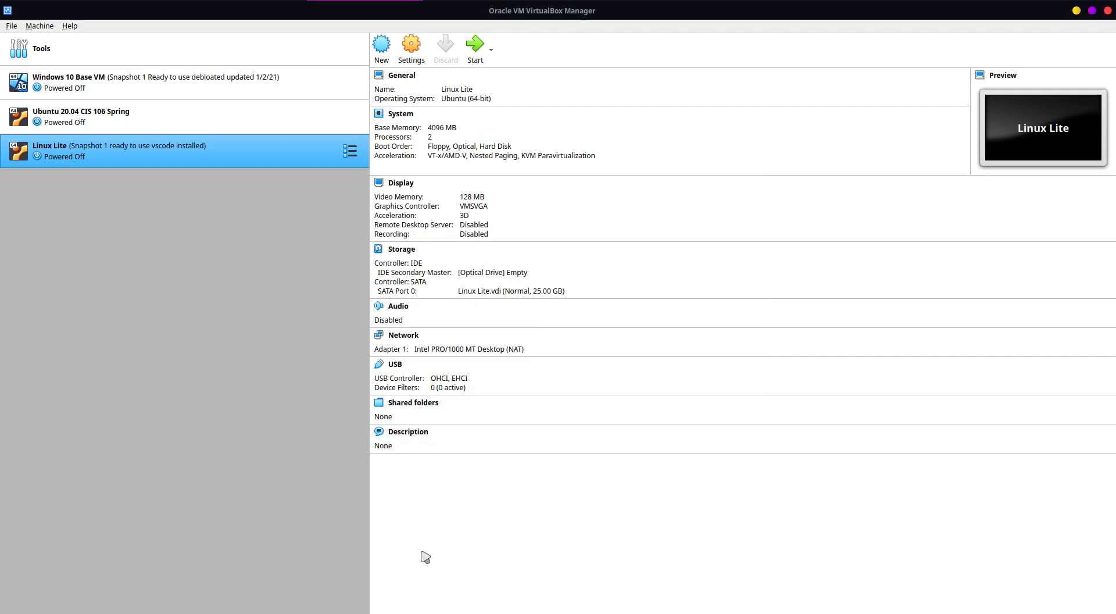
Step: Boot Linux Lite and log in to the student account with the account password, closing the notices and the welcome window
left_click(475, 45)
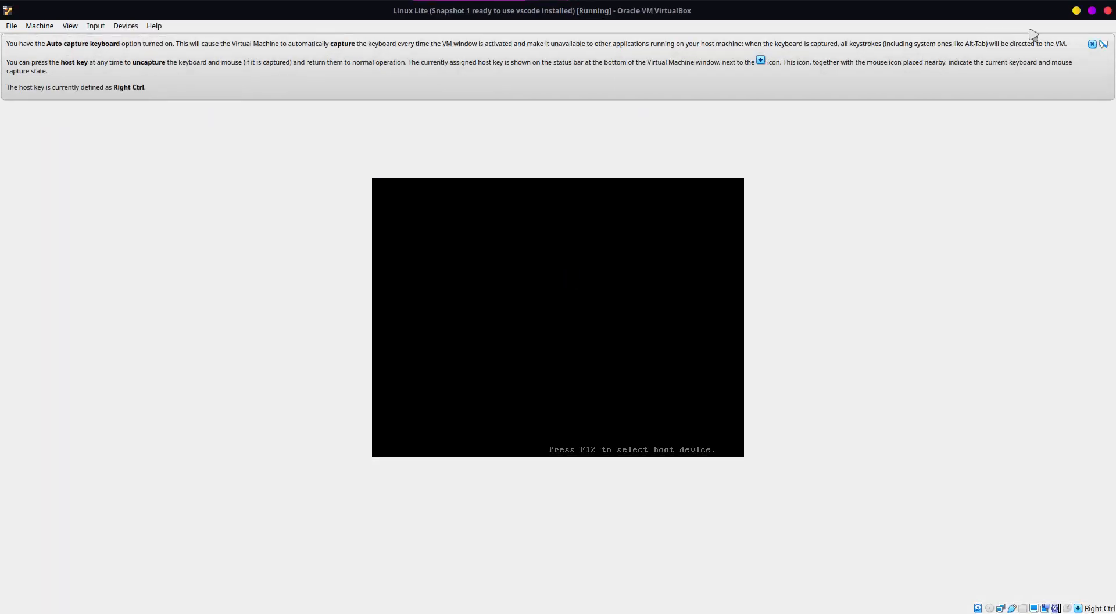
left_click(1093, 43)
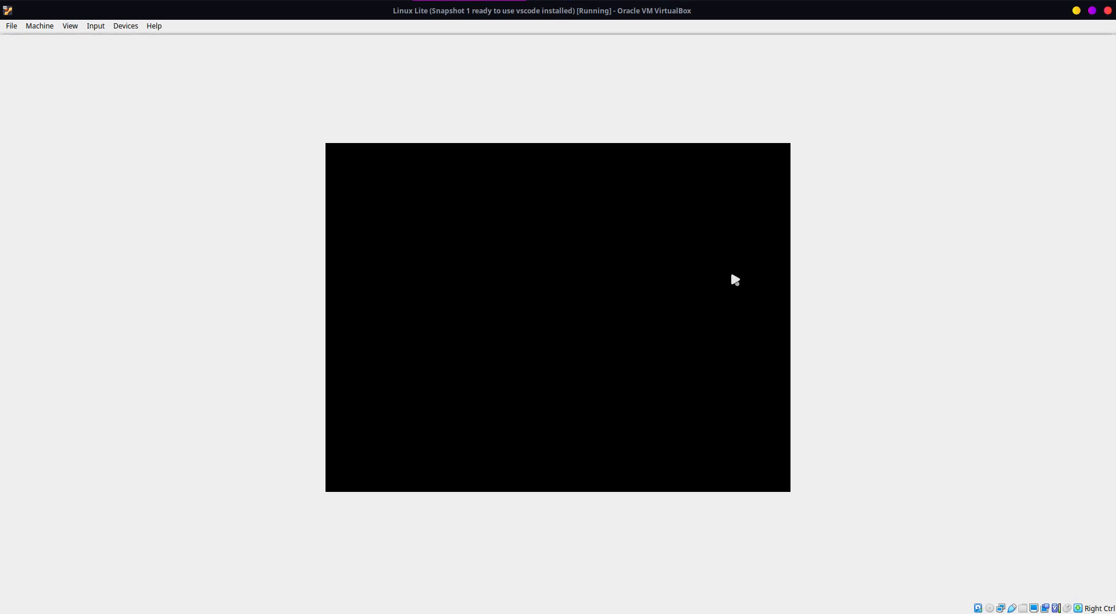
left_click(1093, 44)
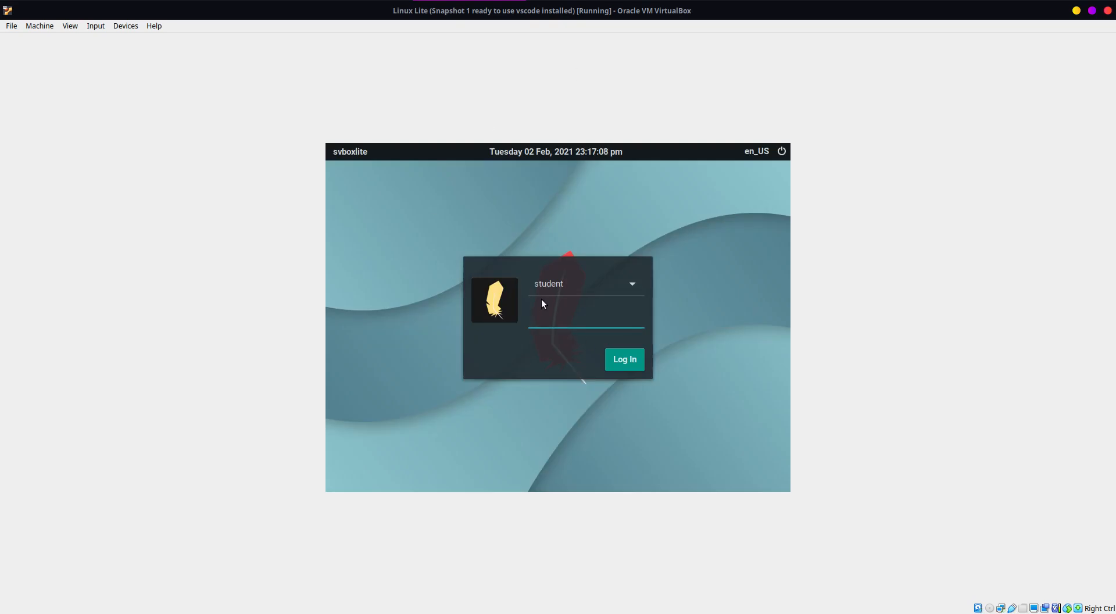
key("Return")
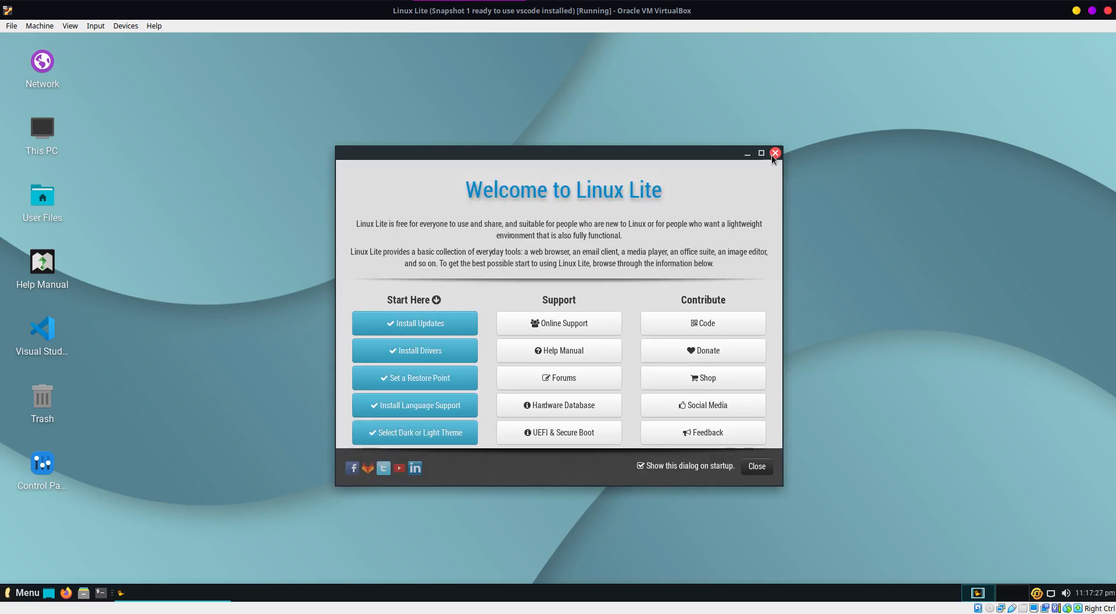
left_click(776, 153)
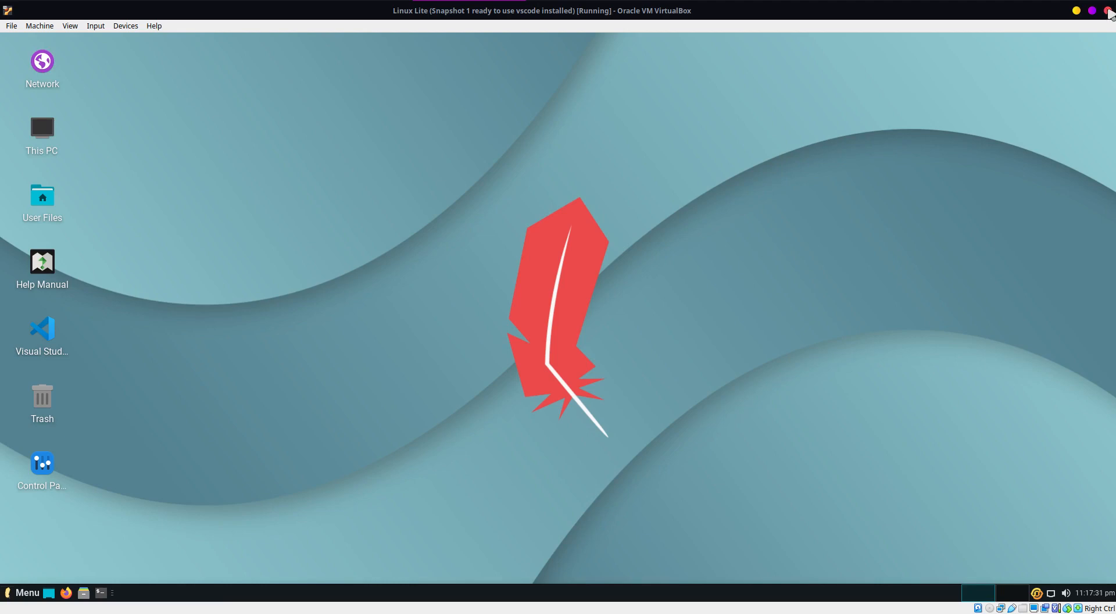
Step: Close the Linux Lite window by powering off the machine
left_click(1108, 10)
left_click(672, 347)
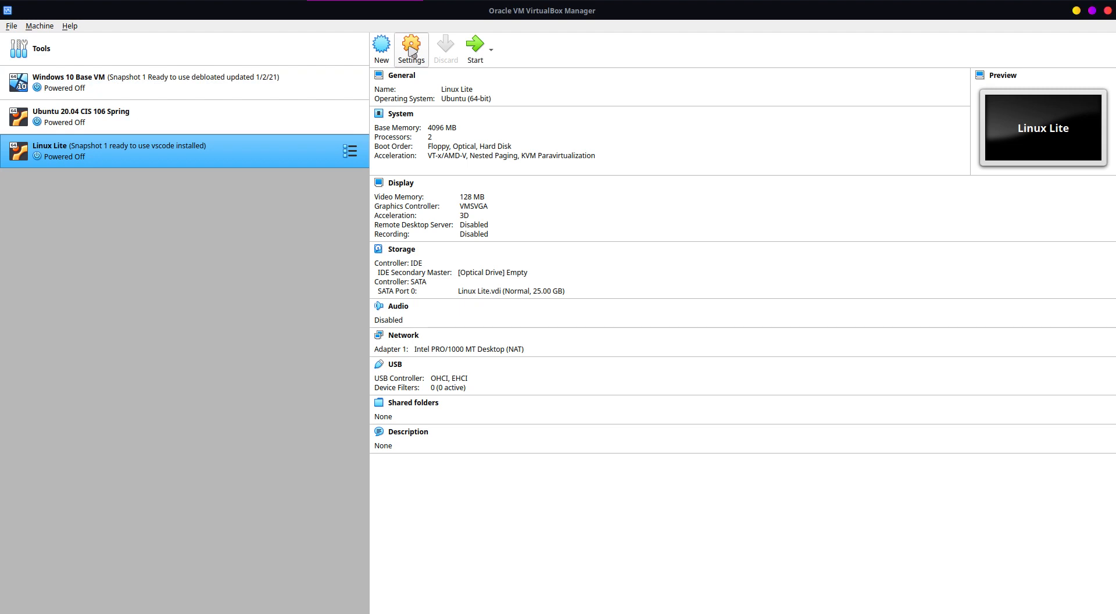
Step: Restore Linux Lite to "Snapshot 1 created a folder and changed background" without creating a snapshot of the current machine state
left_click(350, 151)
left_click(401, 174)
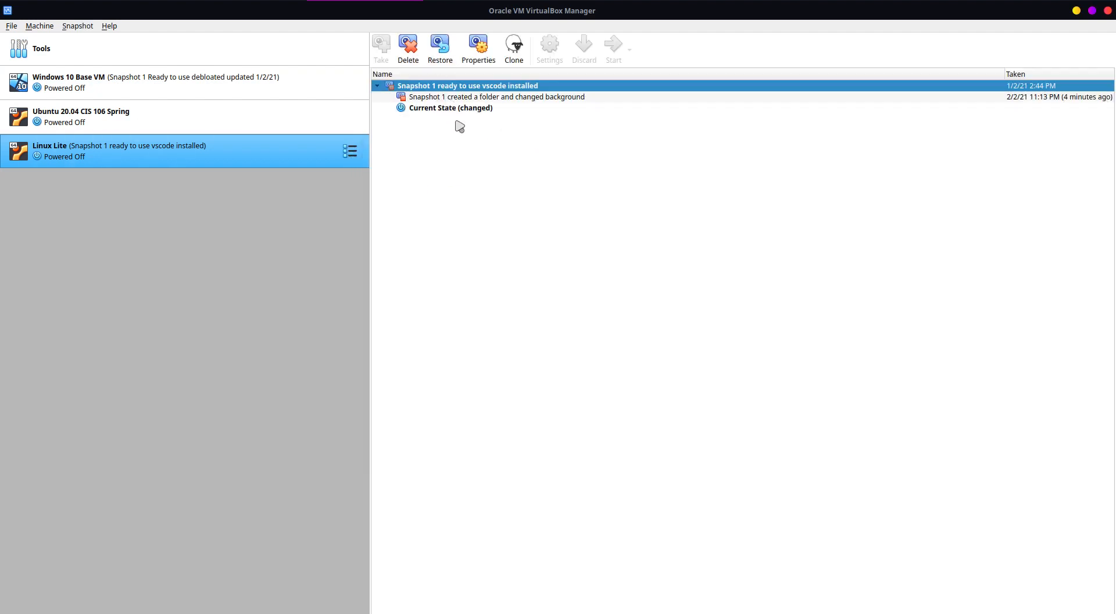
left_click(530, 97)
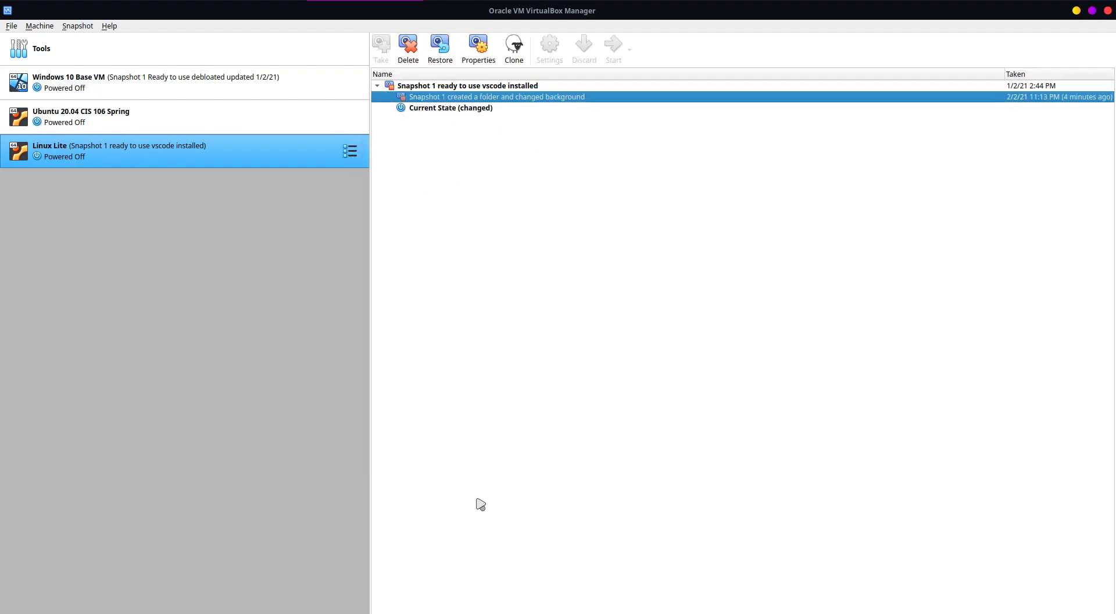
right_click(440, 89)
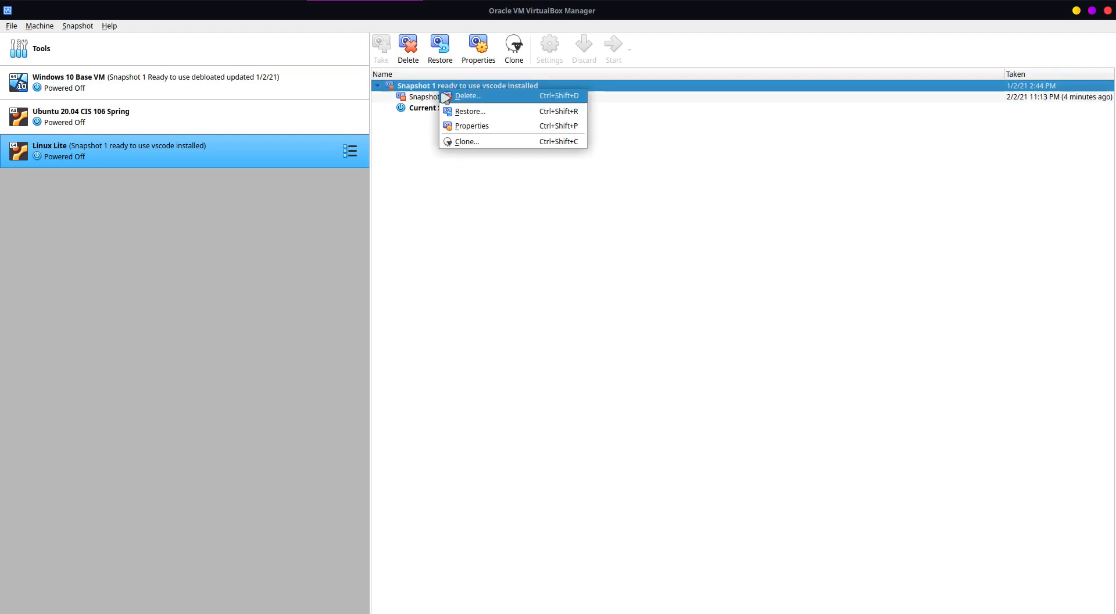
key("Escape")
right_click(428, 99)
left_click(481, 120)
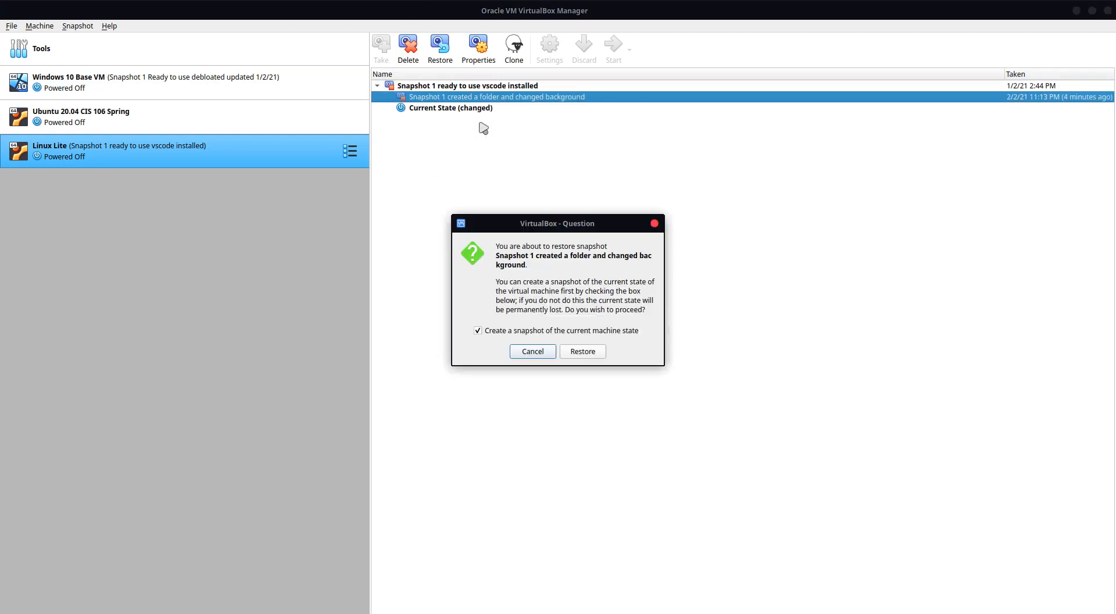
left_click(538, 333)
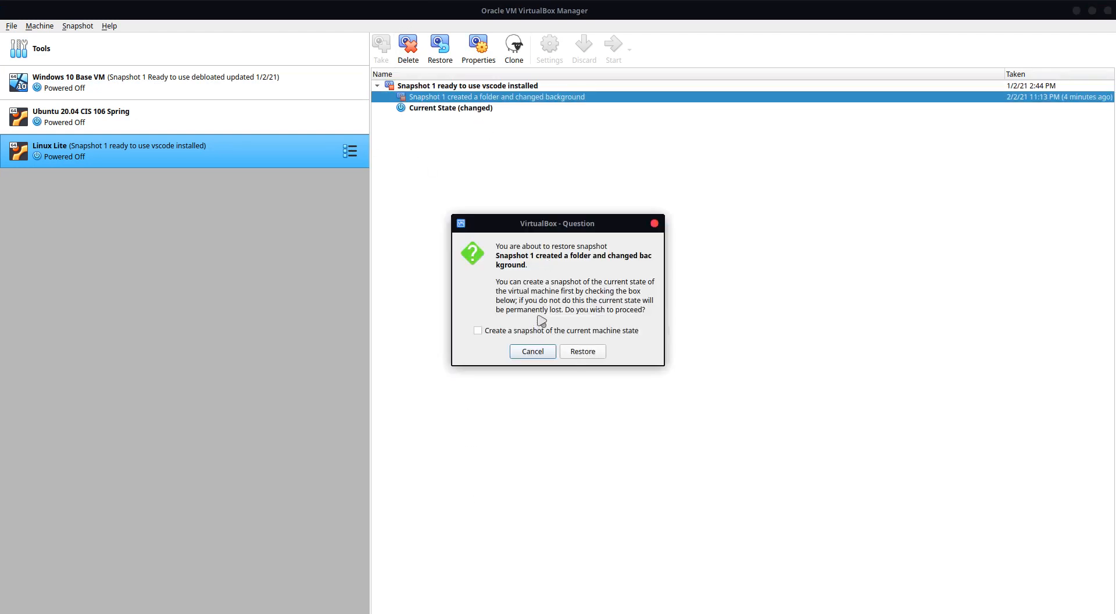
left_click(592, 353)
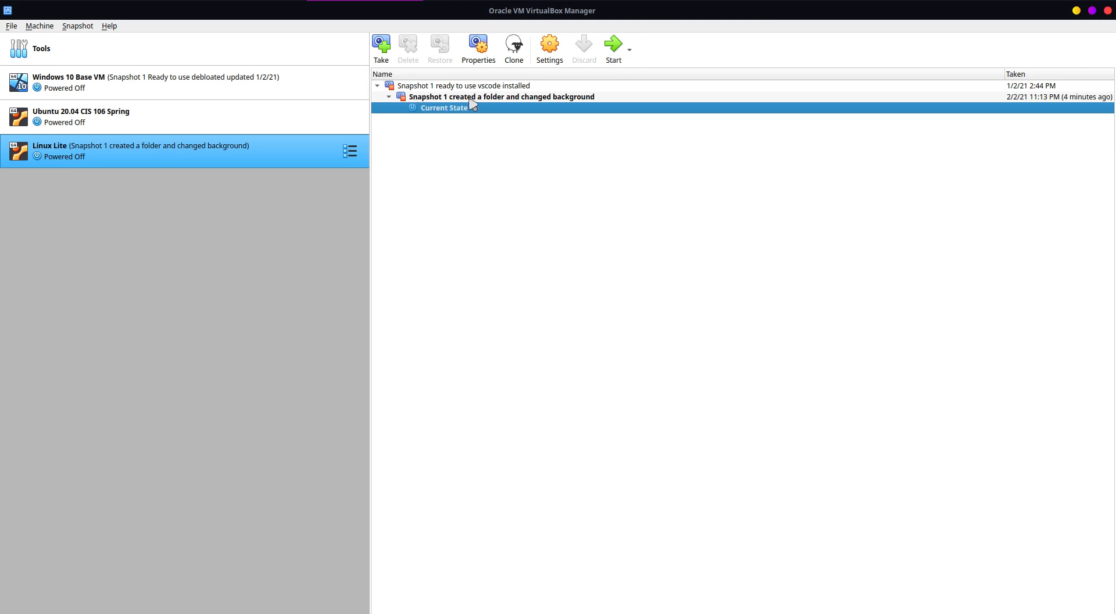
Step: Start Linux Lite from the restored snapshot and dismiss the keyboard capture notice
left_click(614, 47)
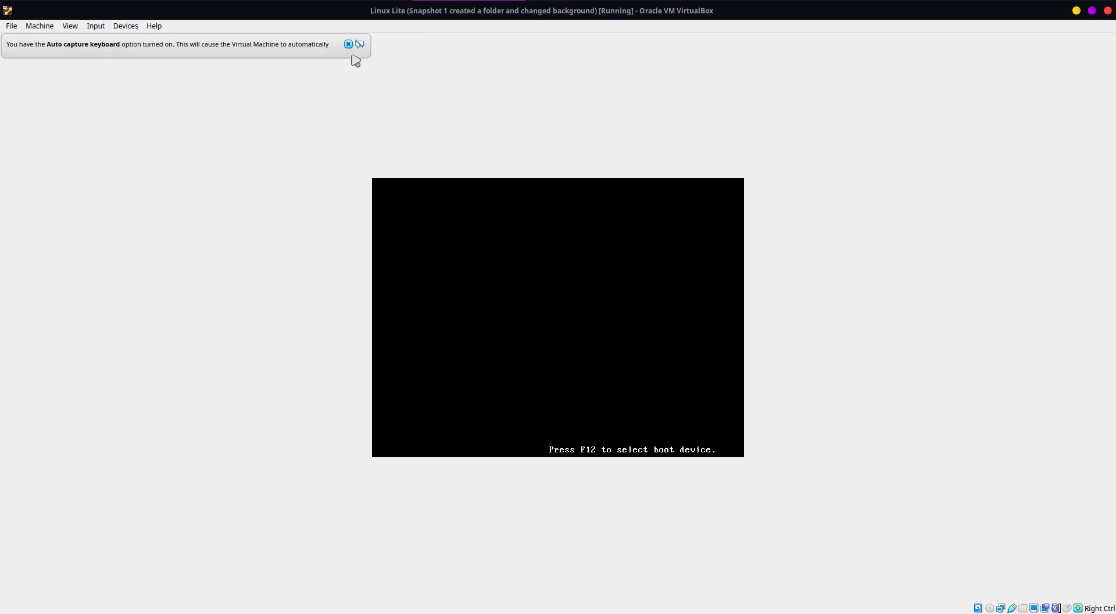
left_click(350, 44)
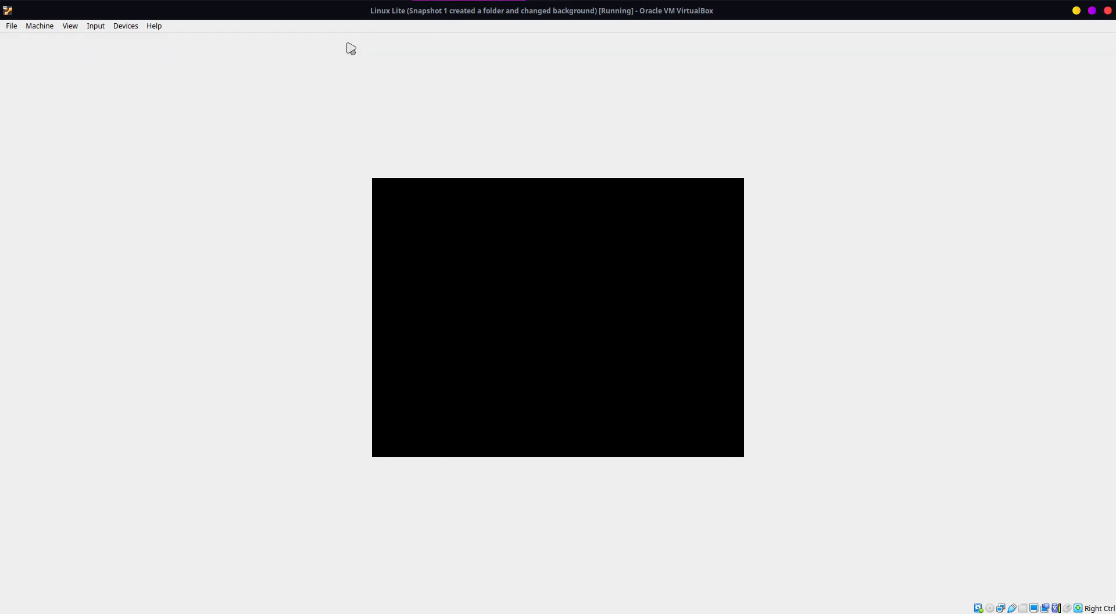
Step: Examine which system, display, audio and processor settings can be edited while Linux Lite is running, and close its settings without changes
left_click(43, 27)
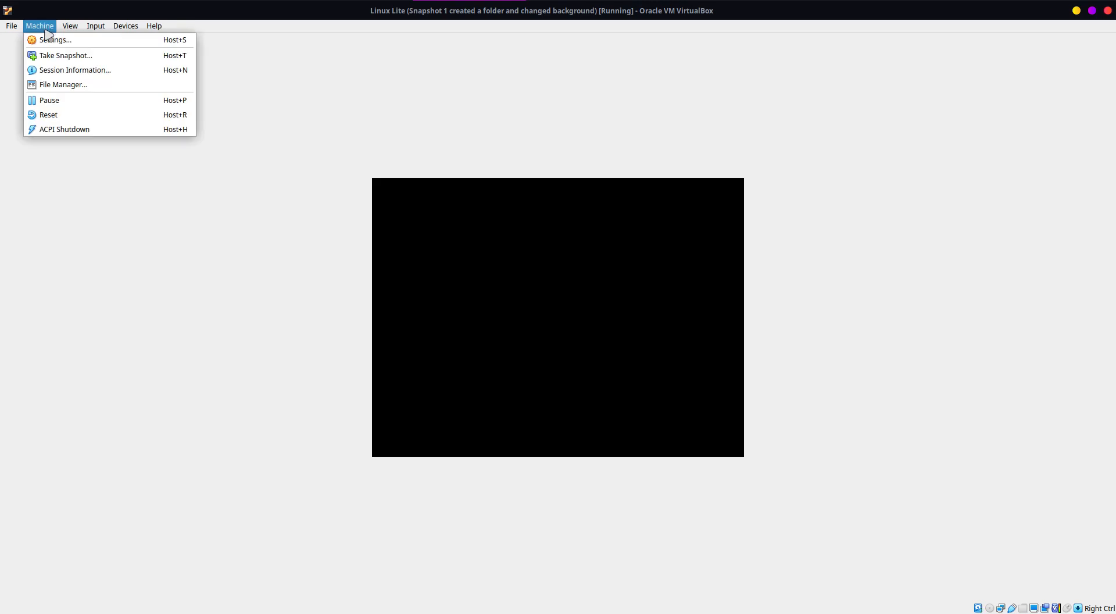
left_click(50, 40)
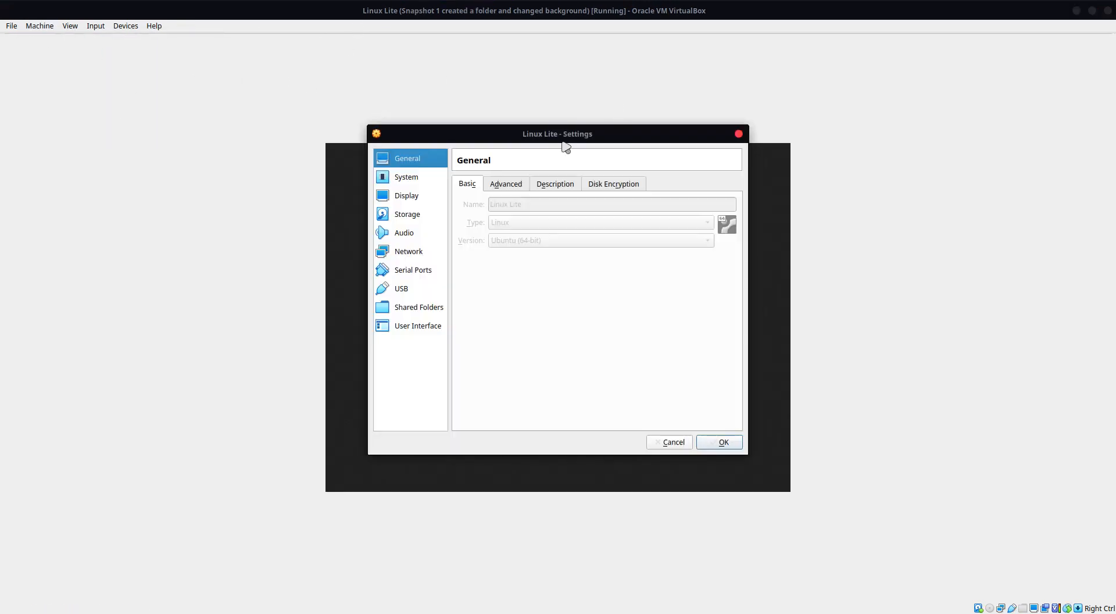
left_click(416, 184)
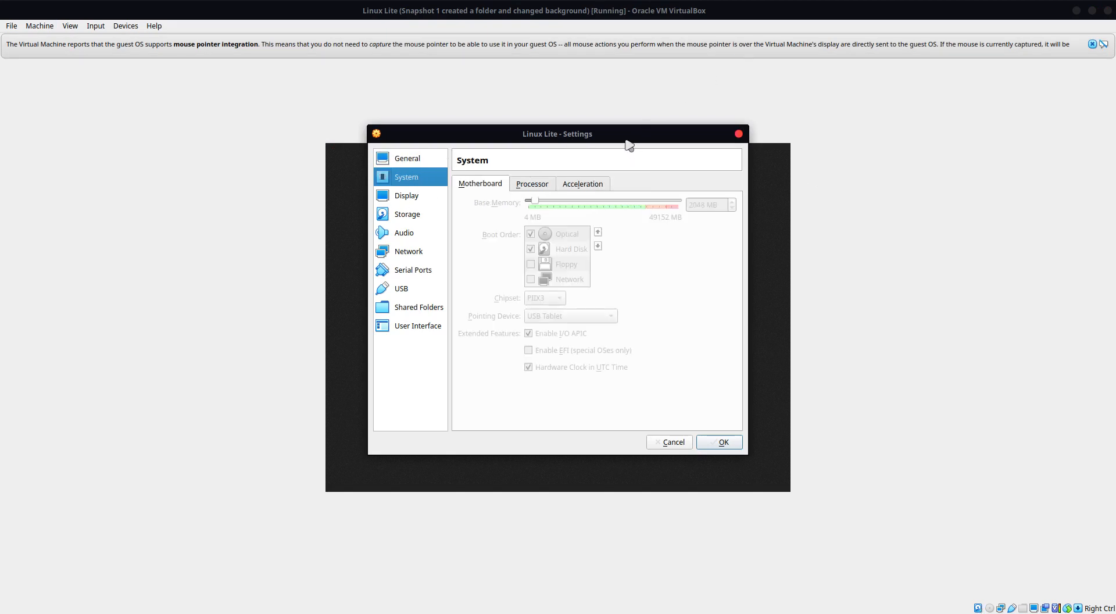
left_click_drag(619, 139, 349, 166)
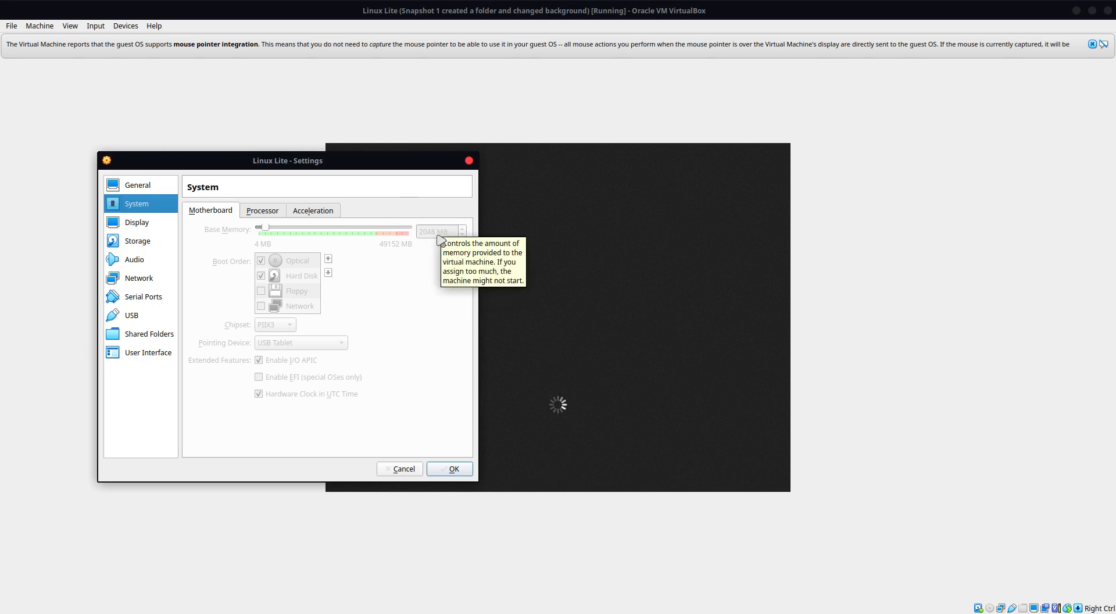
left_click(137, 222)
left_click(140, 259)
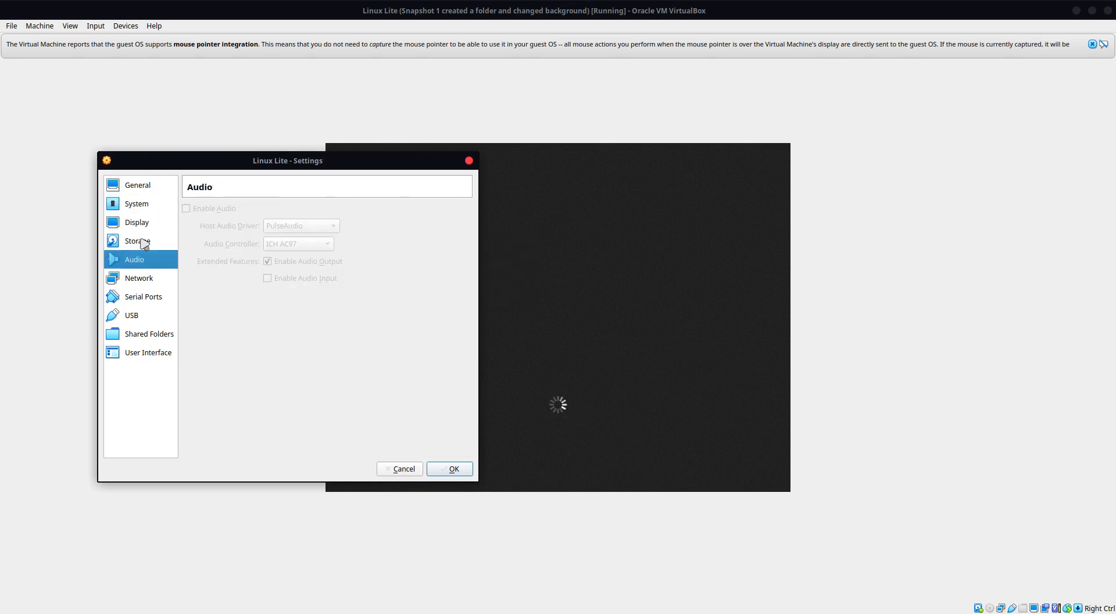
left_click(144, 227)
left_click(146, 205)
left_click(282, 211)
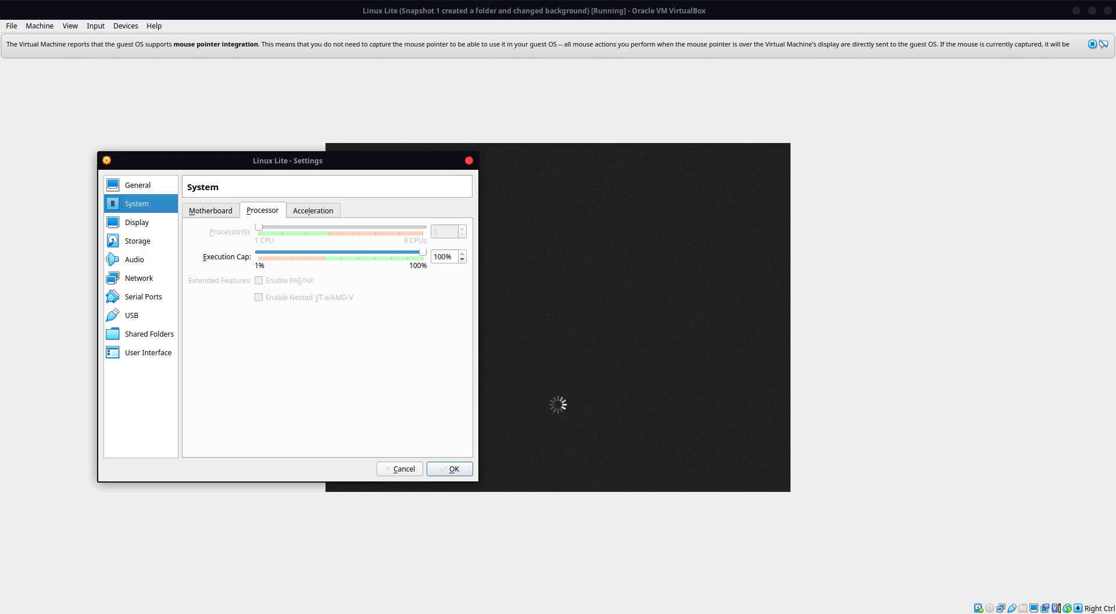
left_click(469, 161)
Step: Dismiss the mouse integration notice and log in to the student account with the account password, closing the welcome window
left_click(1093, 45)
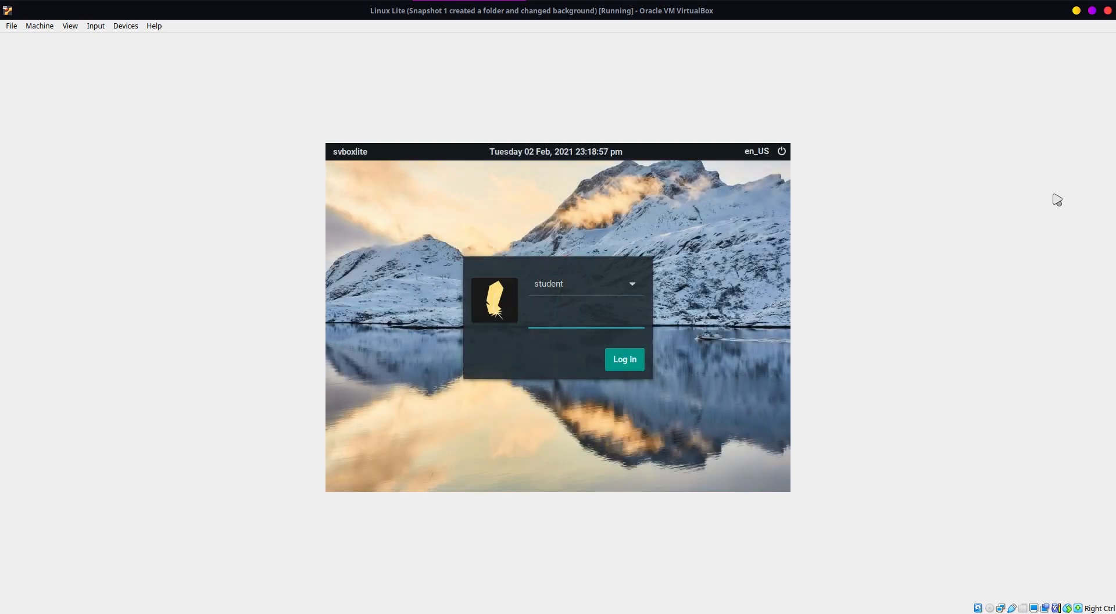
type("••")
key("Return")
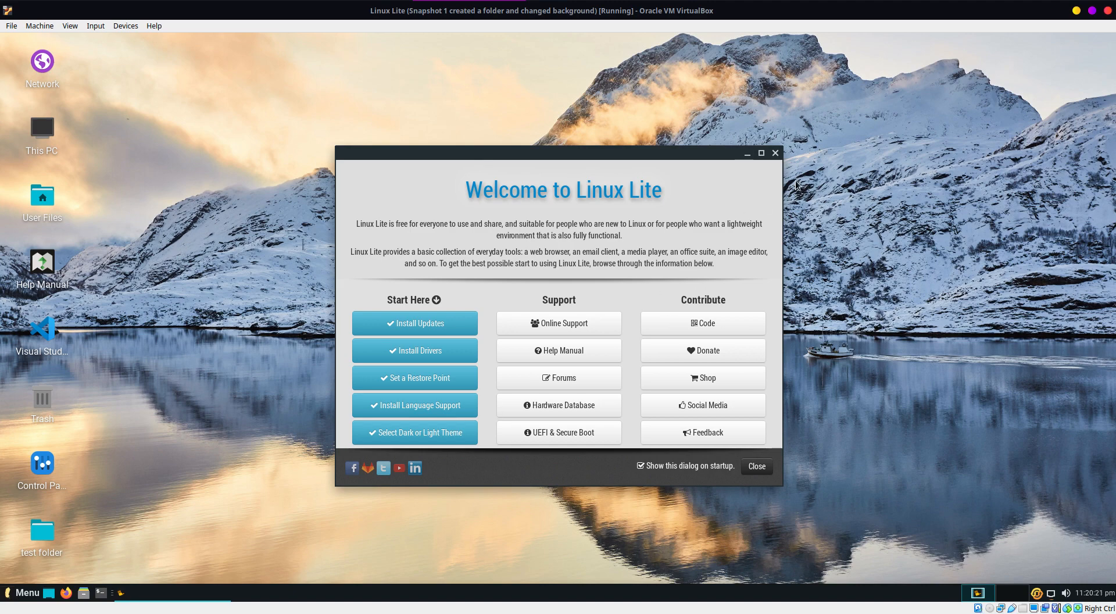
left_click(776, 153)
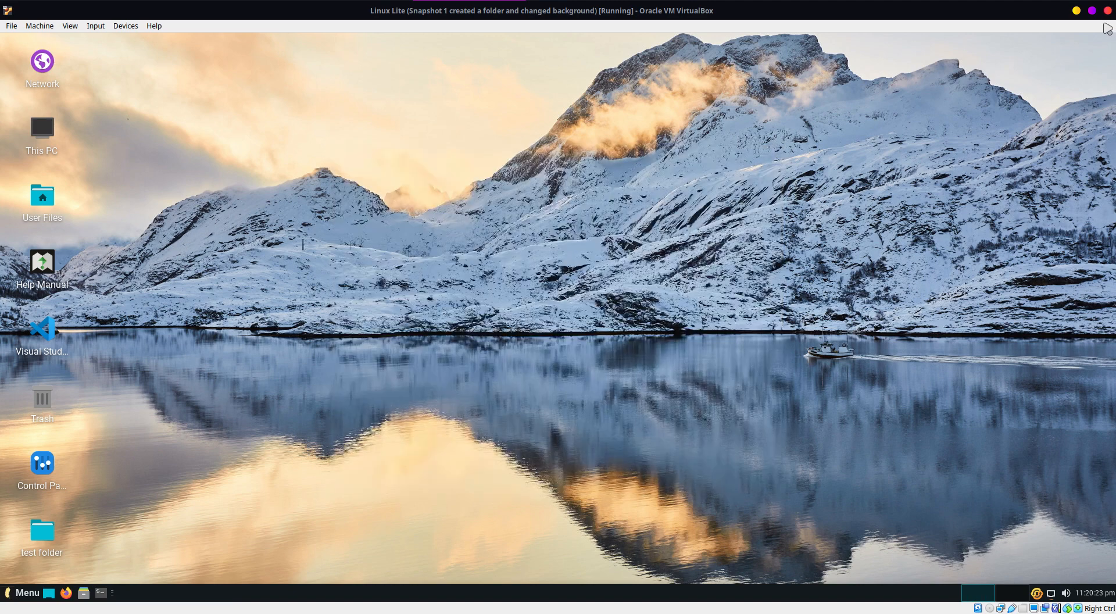
Step: Power off Linux Lite without restoring its current snapshot
key("Control_R+q")
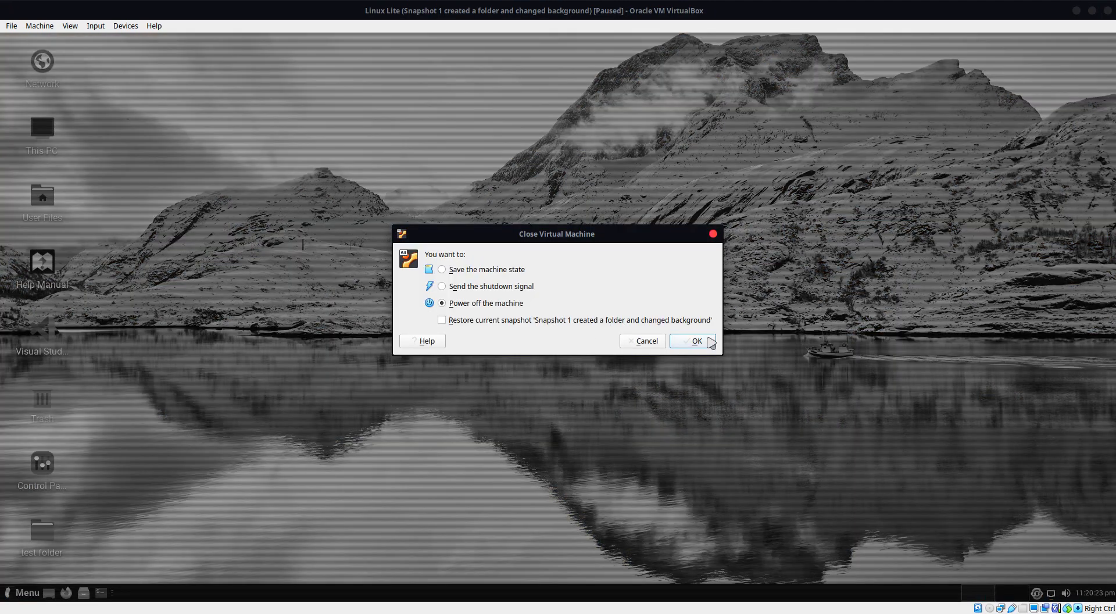
left_click(707, 340)
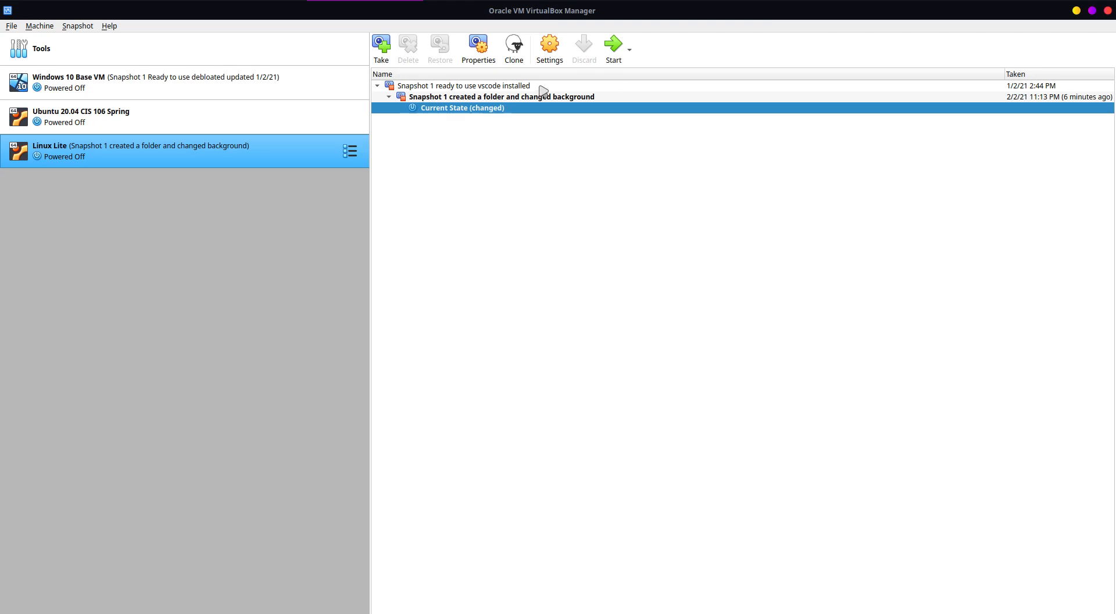
left_click(175, 52)
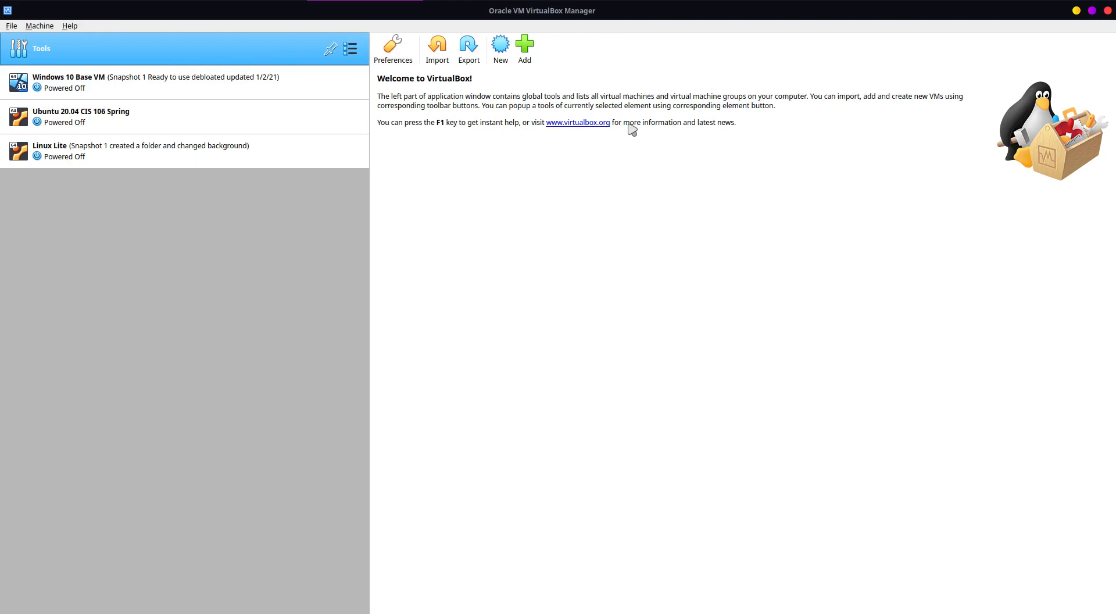
left_click(501, 46)
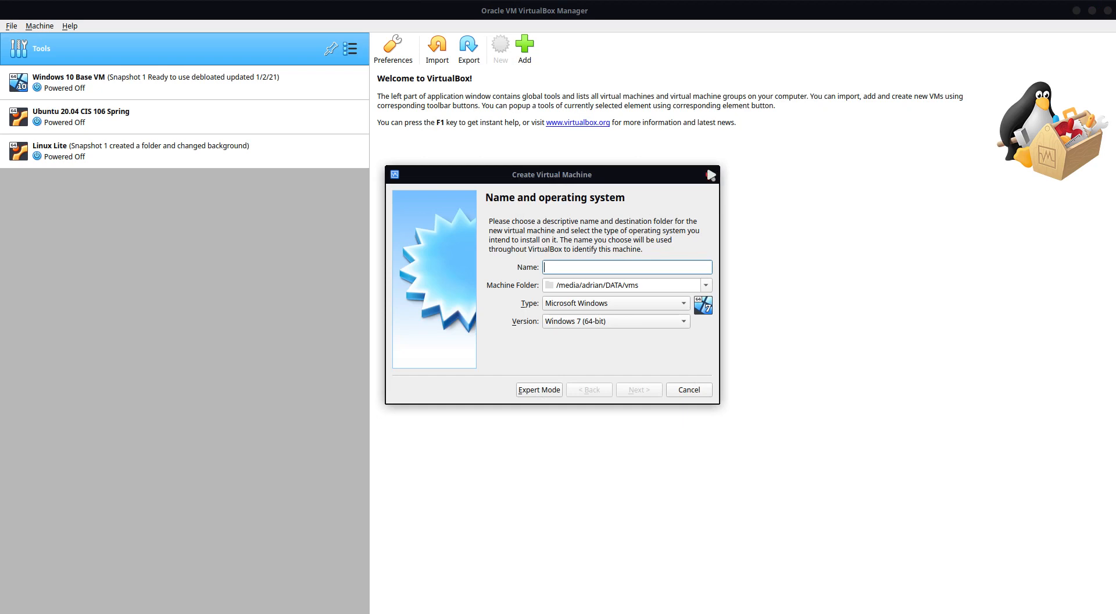
left_click(711, 176)
left_click(41, 27)
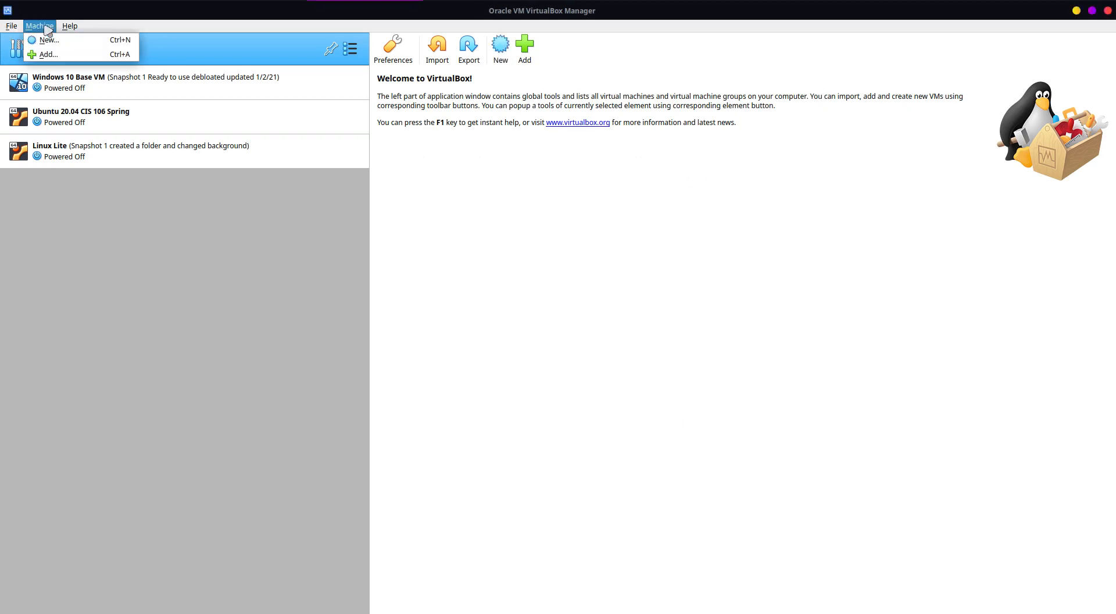
left_click(47, 37)
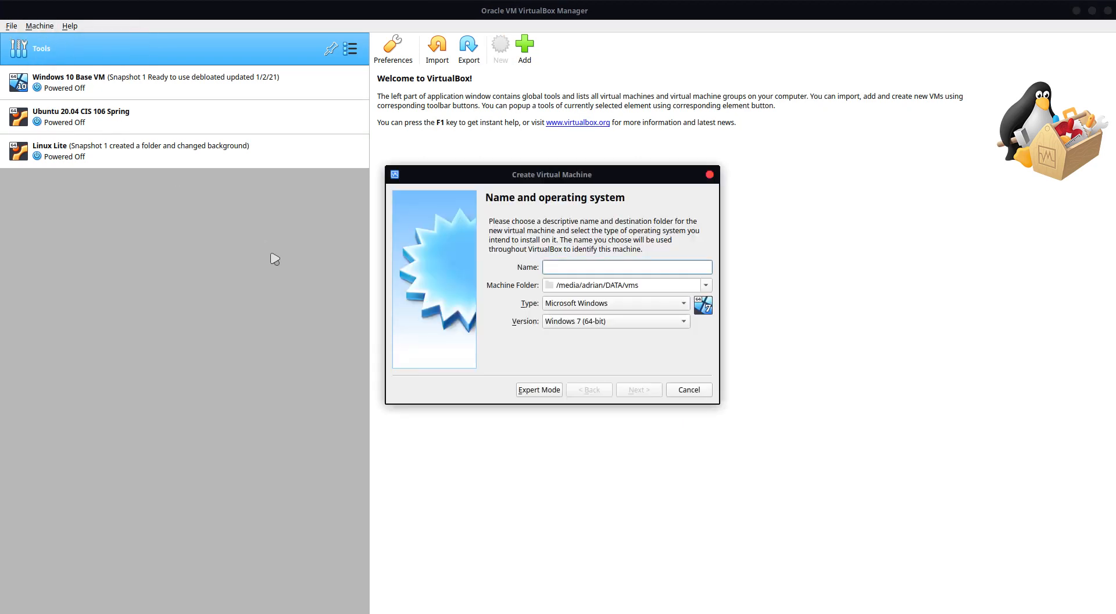
left_click(710, 175)
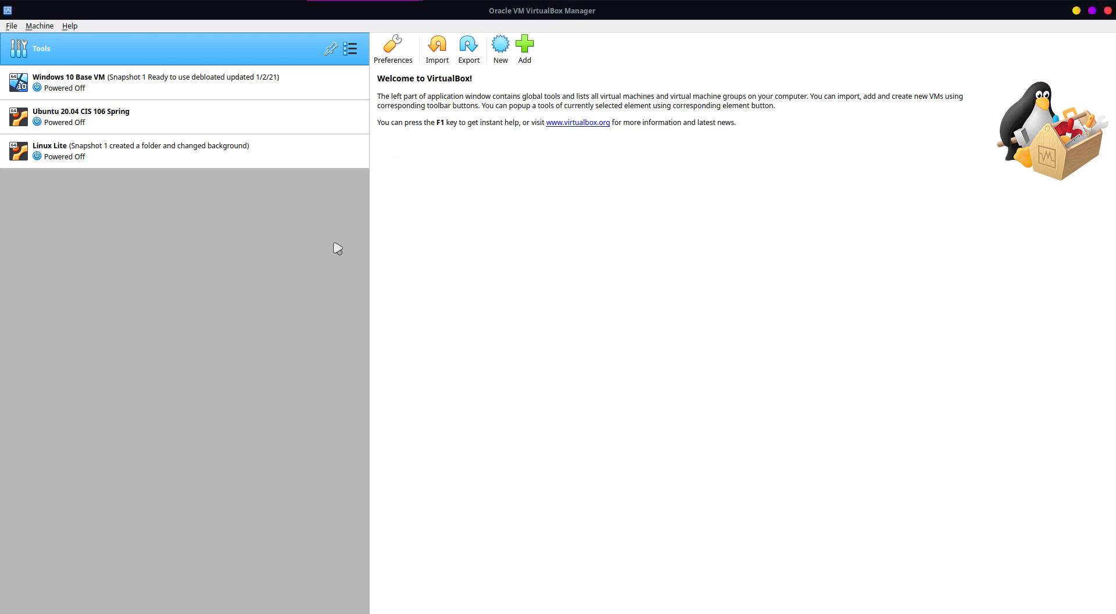
Step: Display the details overview of the Windows 10 Base VM instead of its snapshots
left_click(141, 96)
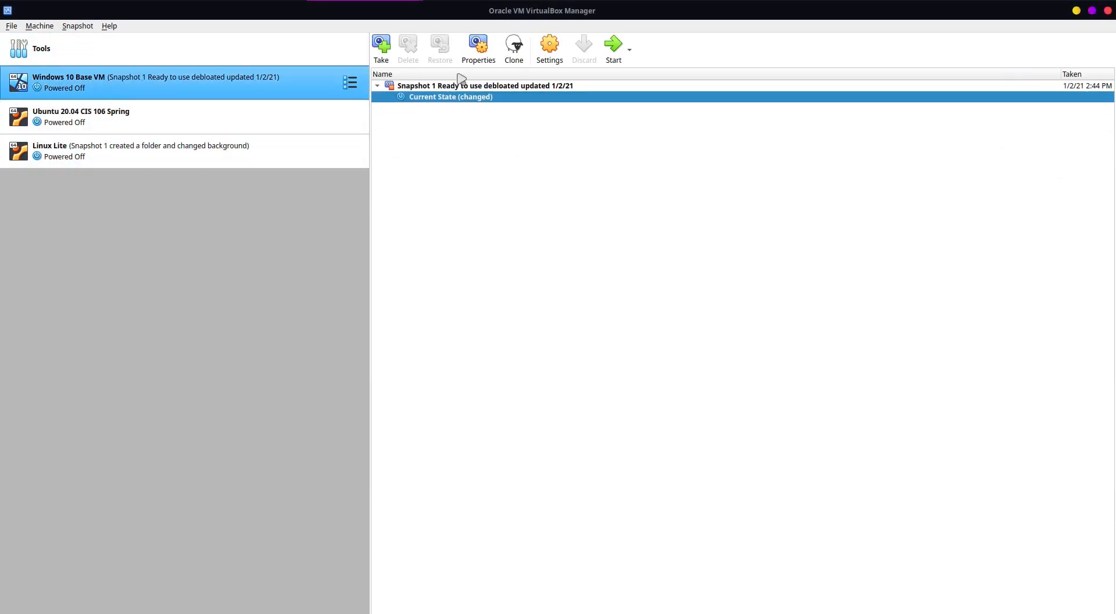
left_click(350, 82)
left_click(401, 78)
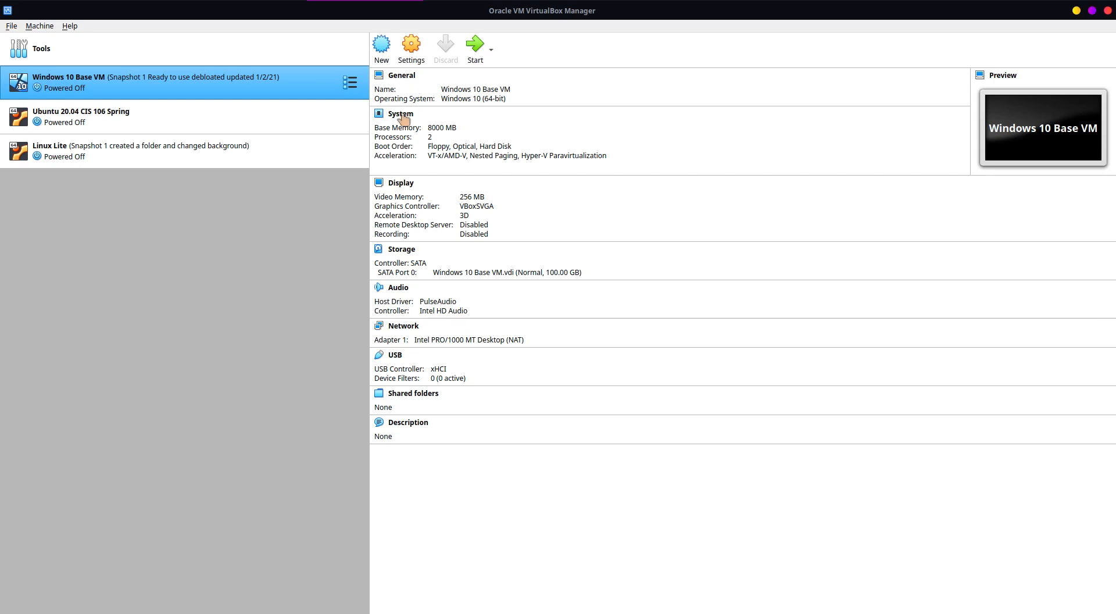
Step: Begin creating a virtual machine named "Windows Server - Active Directory" with the version Windows 2019 (64-bit)
left_click(384, 53)
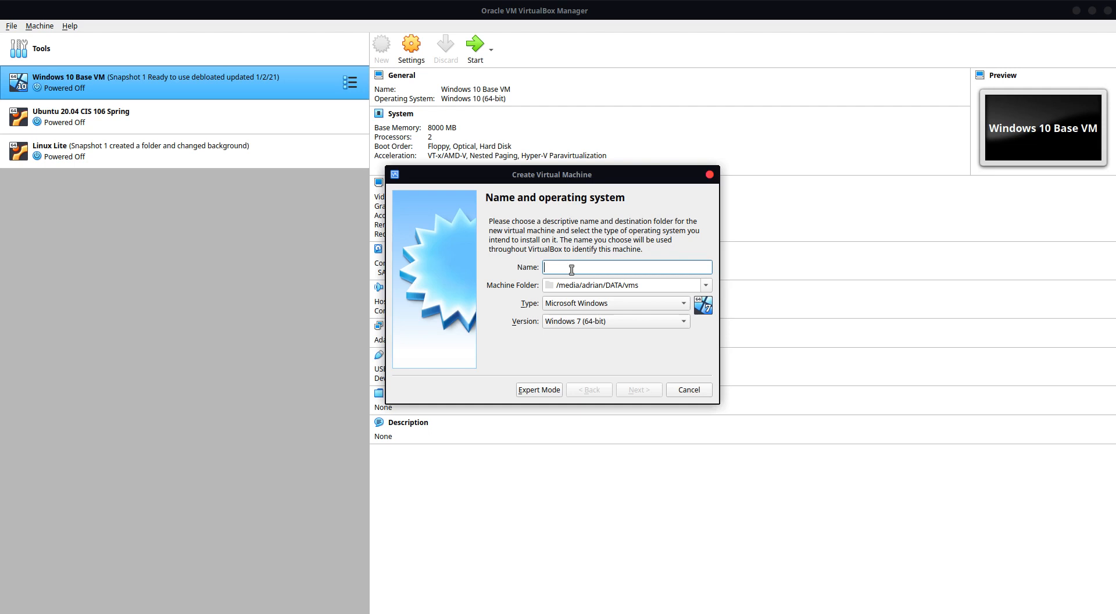
type("Windows Sewr")
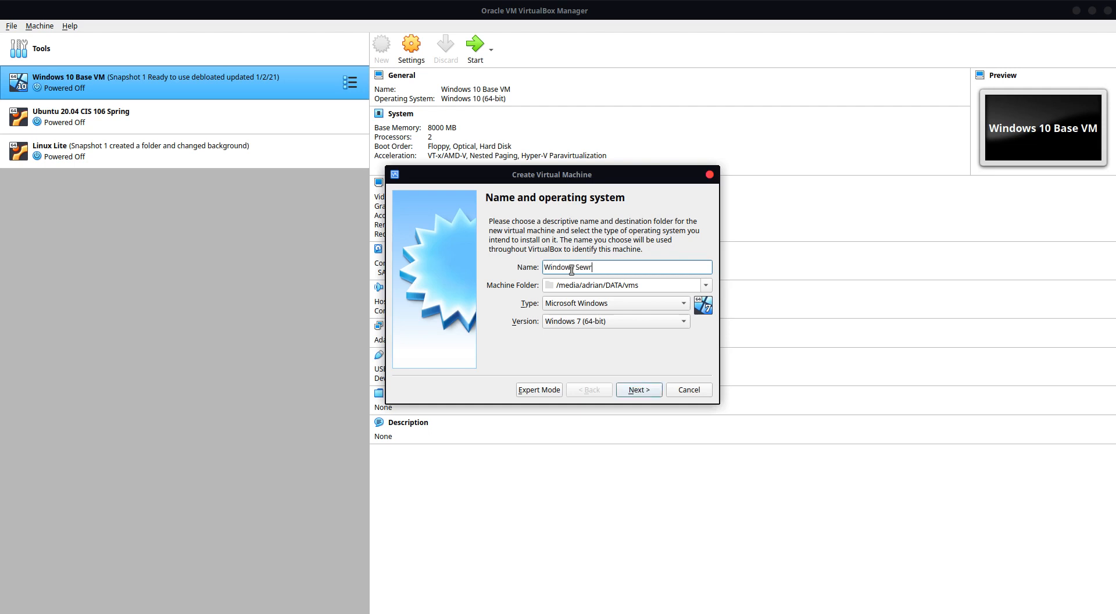
key("BackSpace")
key("BackSpace")
type("rver - Active Directory")
left_click(589, 324)
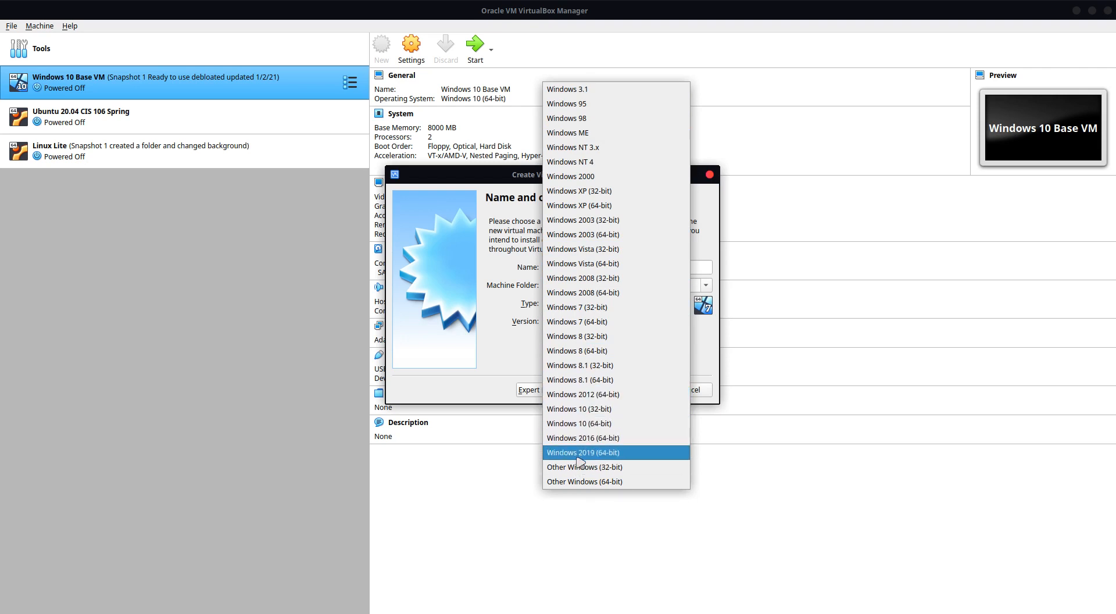
left_click(618, 454)
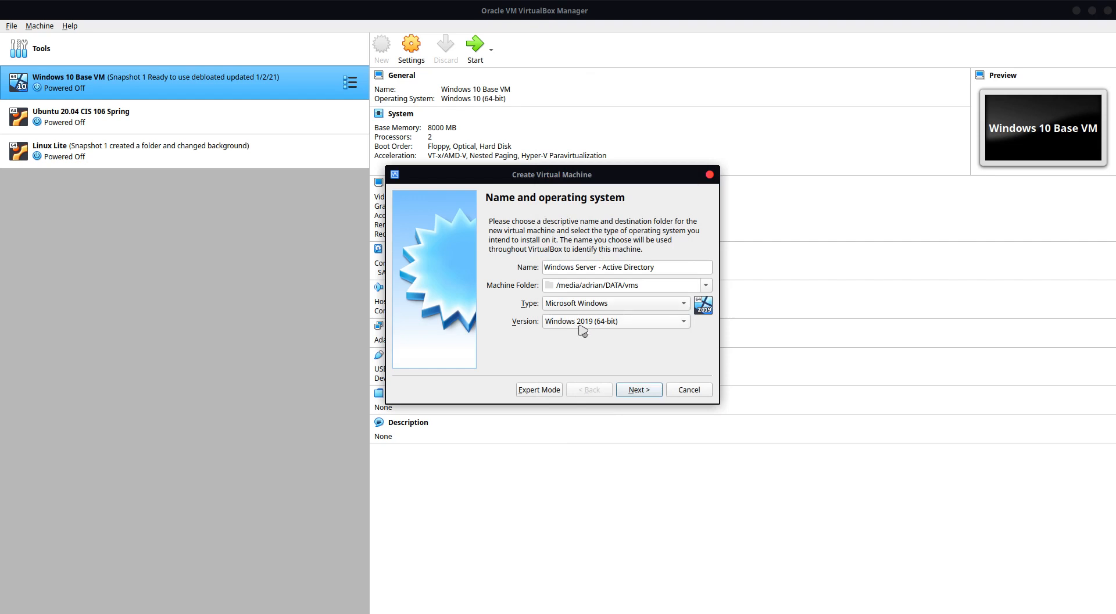
left_click(640, 390)
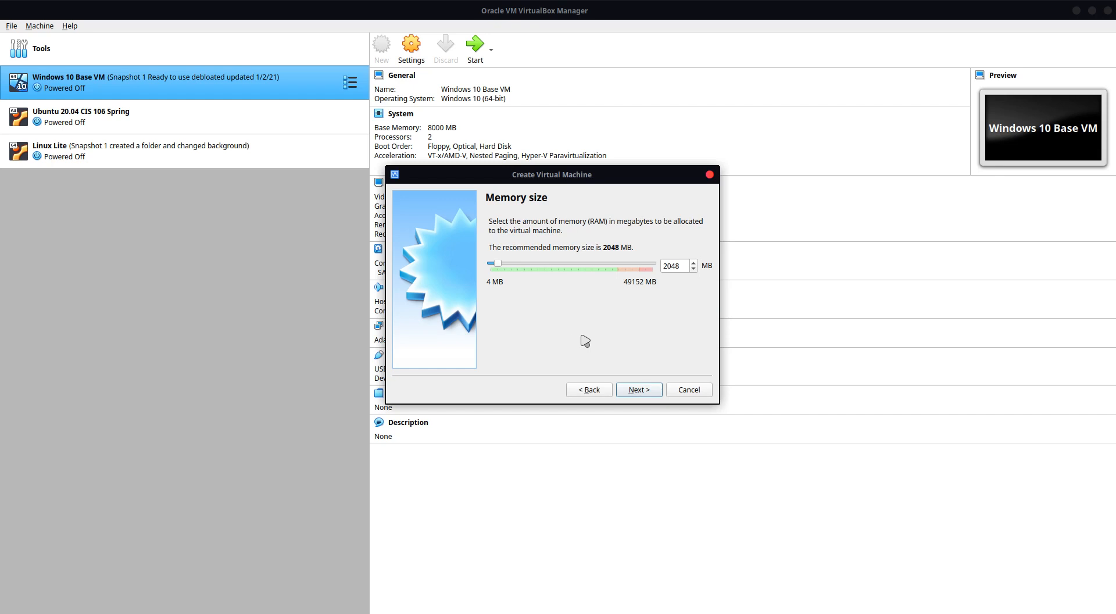
Step: Allocate 4096 MB of memory to the new virtual machine
double_click(664, 263)
type("4096")
left_click(637, 389)
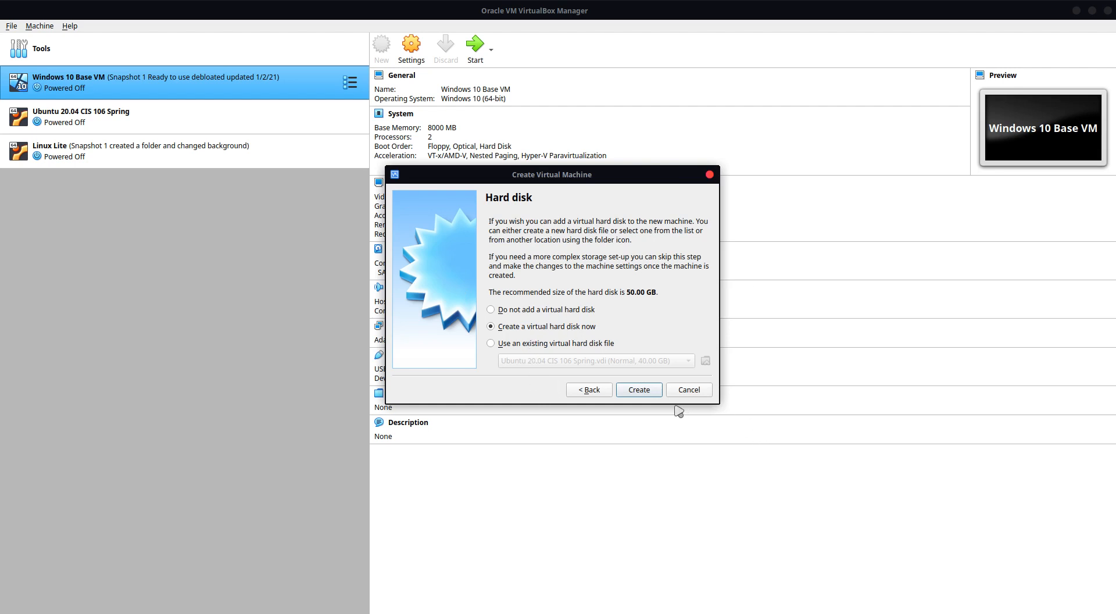
Step: Create a new virtual hard disk for the machine using the VDI (VirtualBox Disk Image) file type
left_click(640, 390)
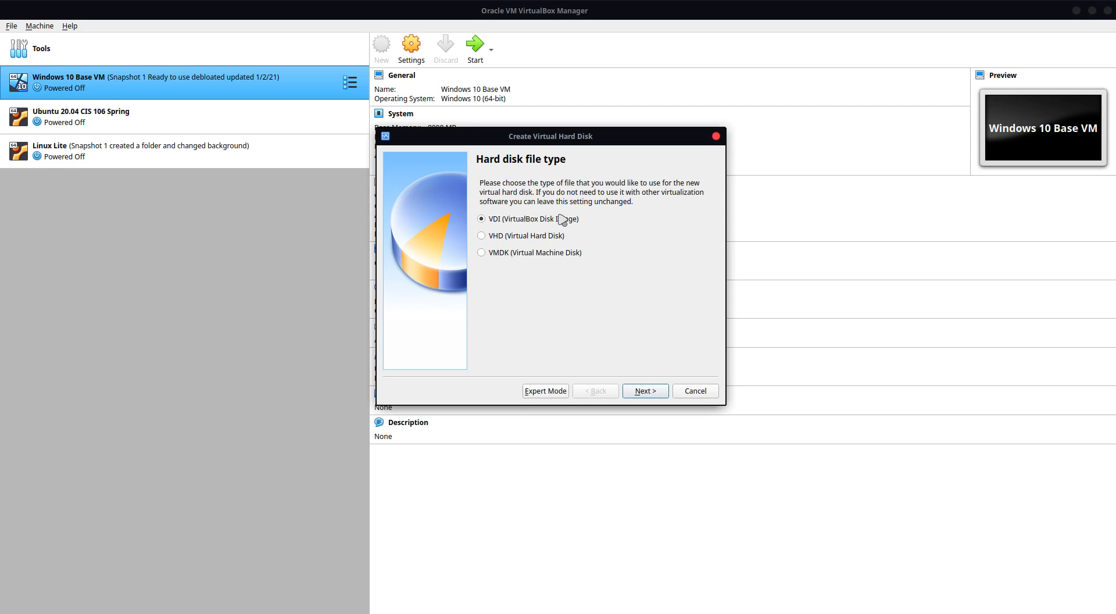
left_click(646, 391)
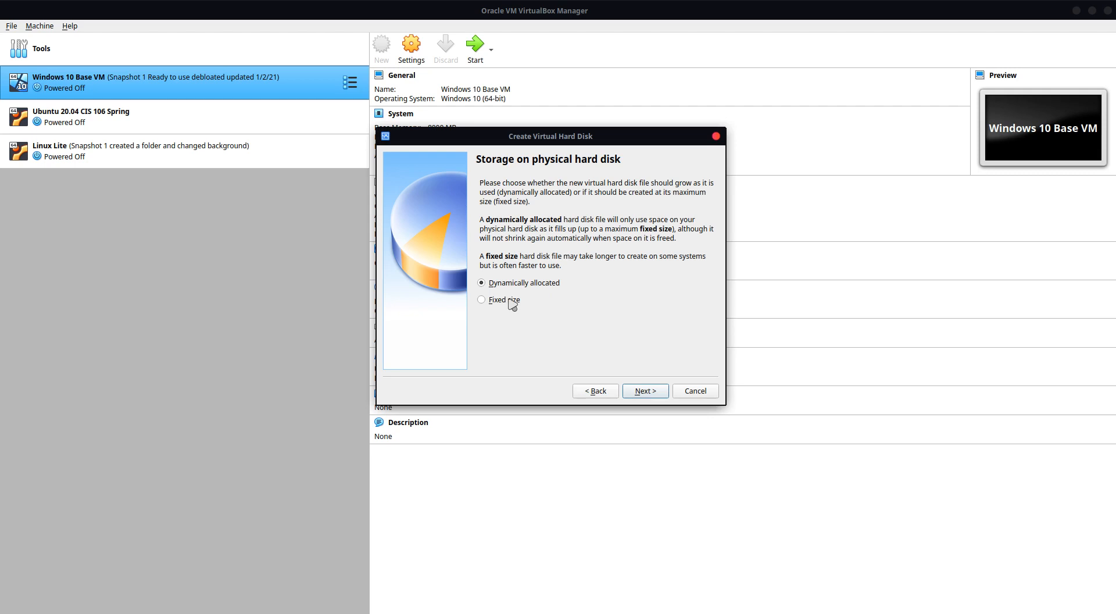
Step: Finish creating the virtual machine with a dynamically allocated 50.00 GB virtual hard disk
left_click(656, 390)
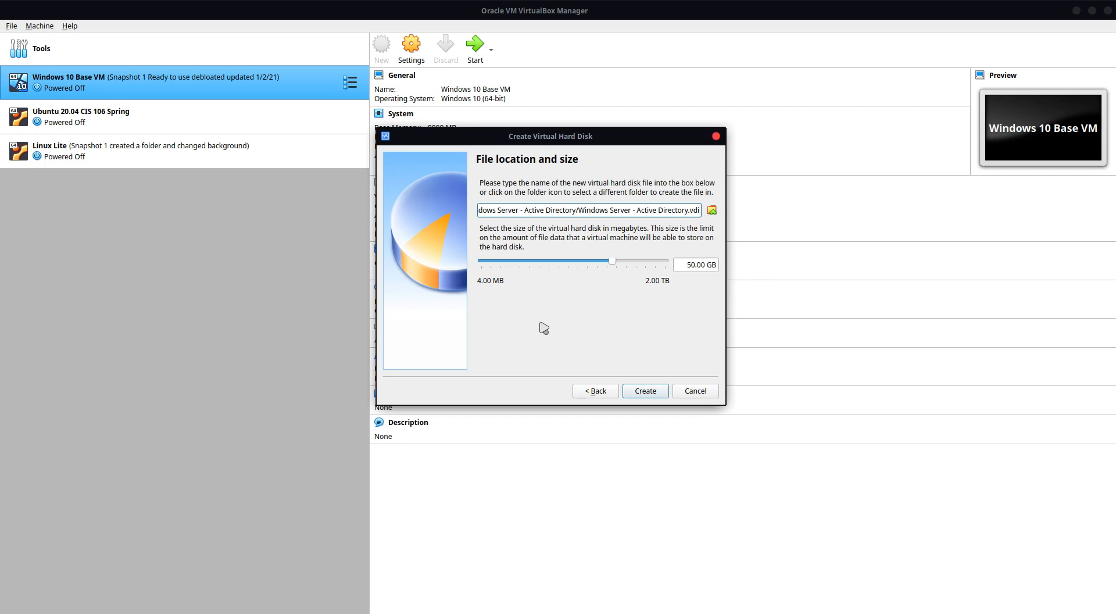
left_click(646, 392)
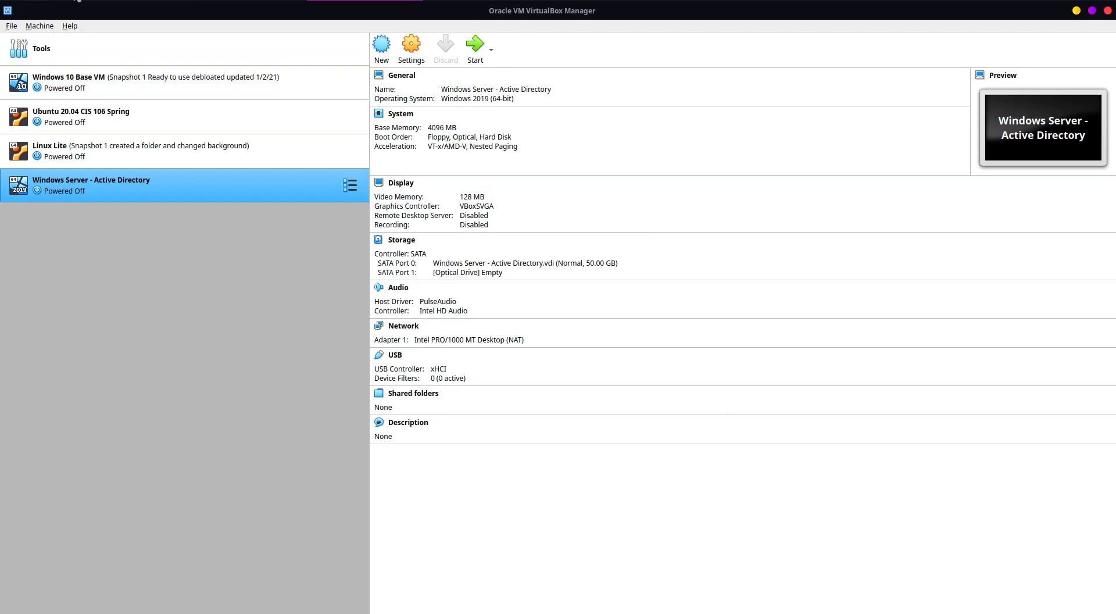
Step: Switch to the file manager and open the vms folder on the DATA device
left_click(63, 1)
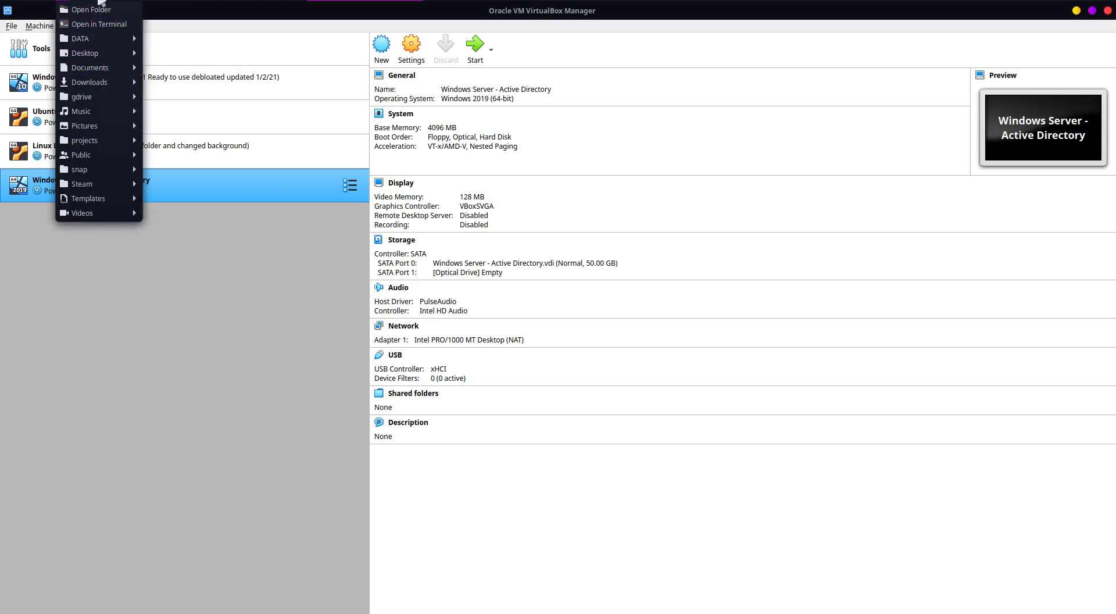
mouse_move(97, 42)
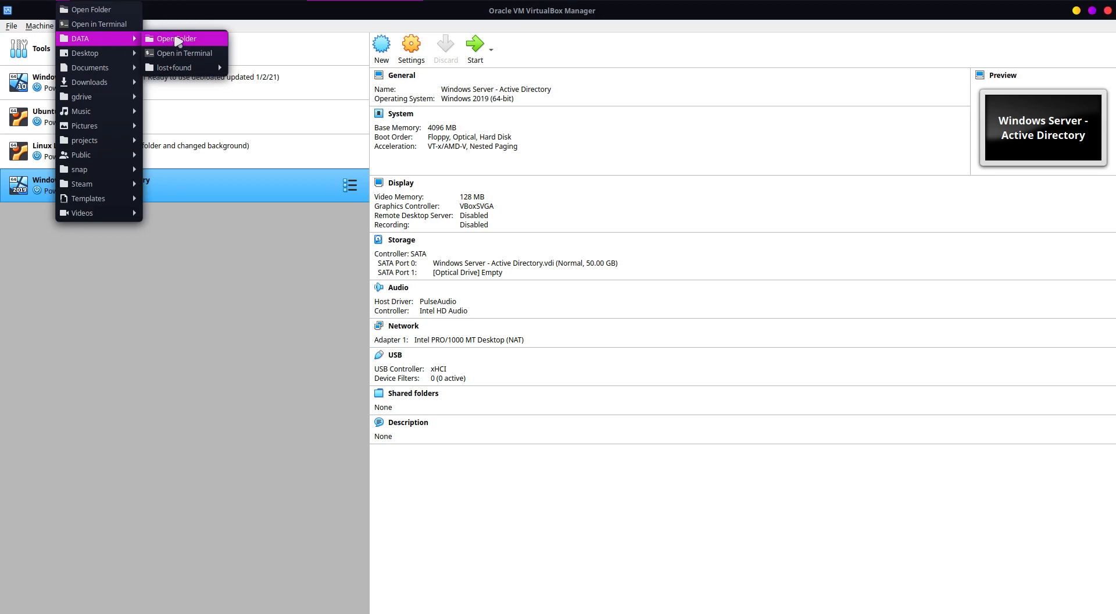
left_click(175, 39)
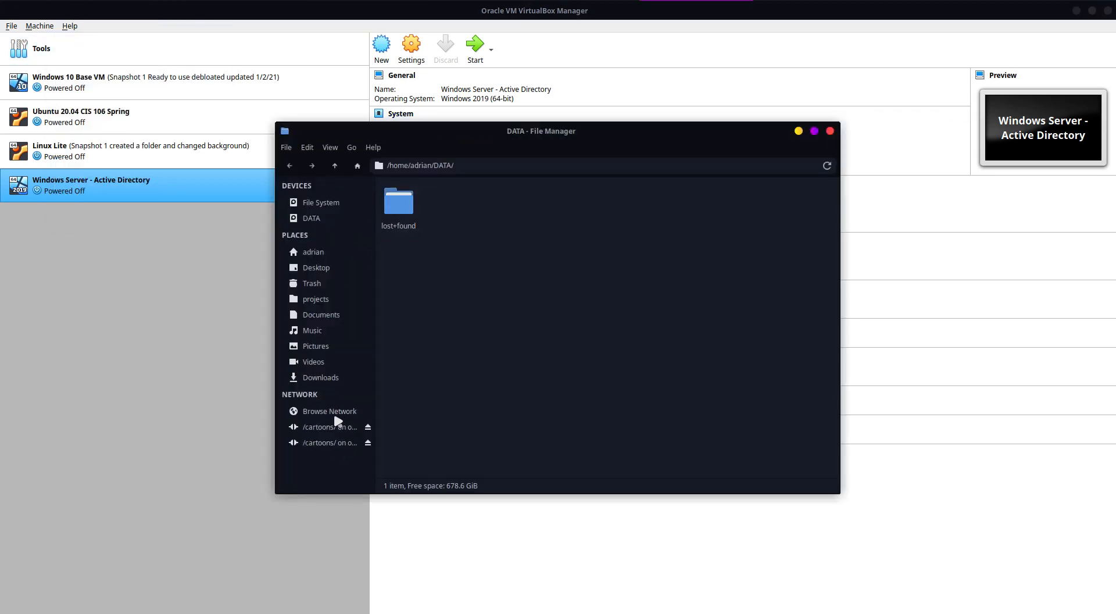
left_click(307, 218)
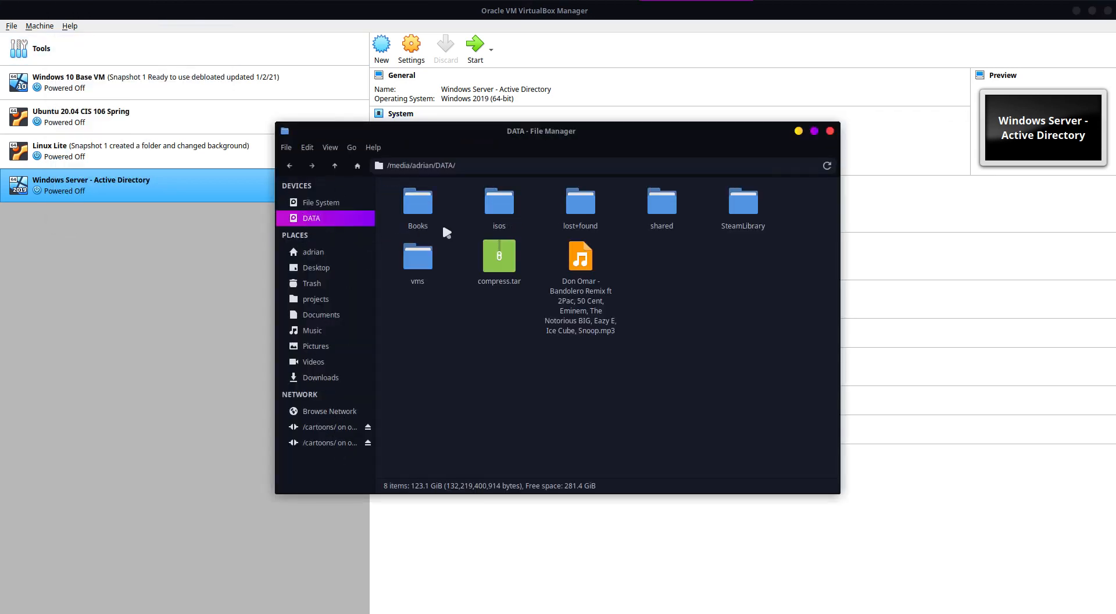
double_click(418, 255)
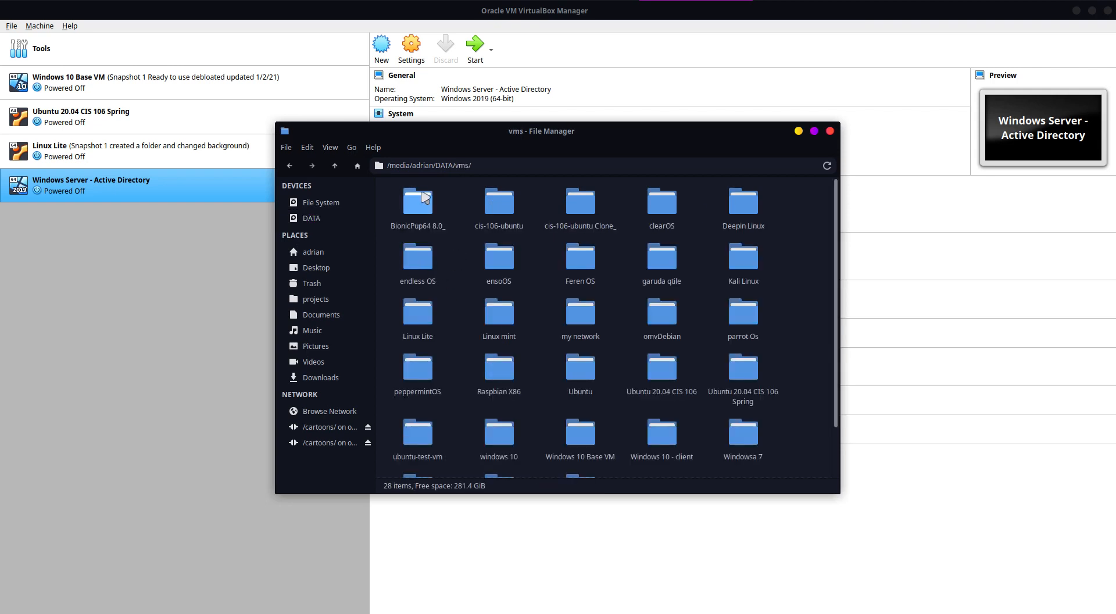
Step: Check the size of the "Windows Server - Active Directory" folder in its properties
scroll(681, 249, "down", 2)
left_click(584, 433)
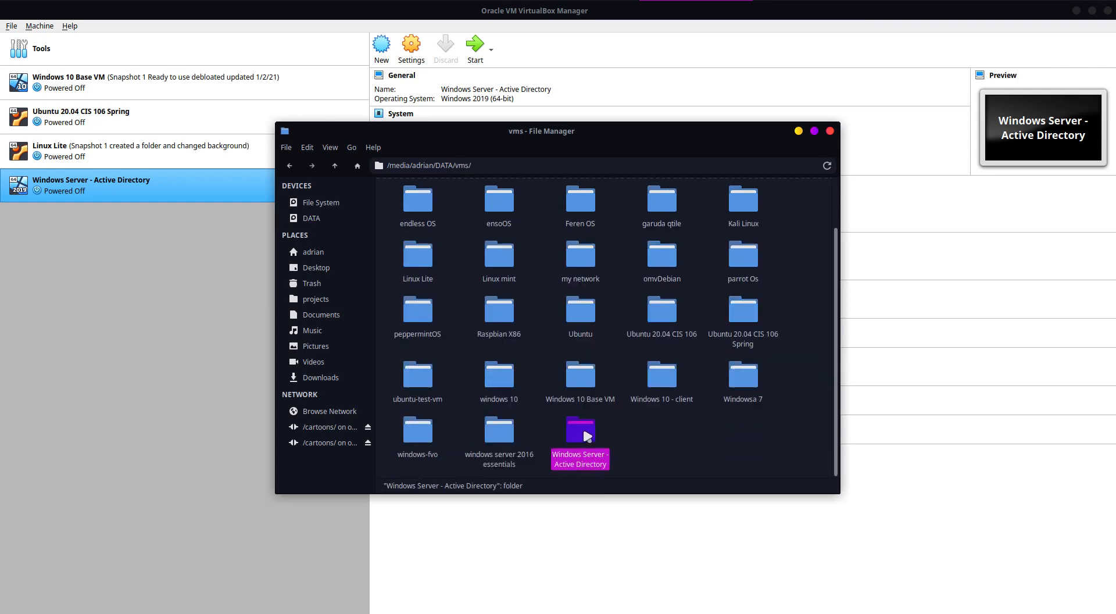
right_click(587, 435)
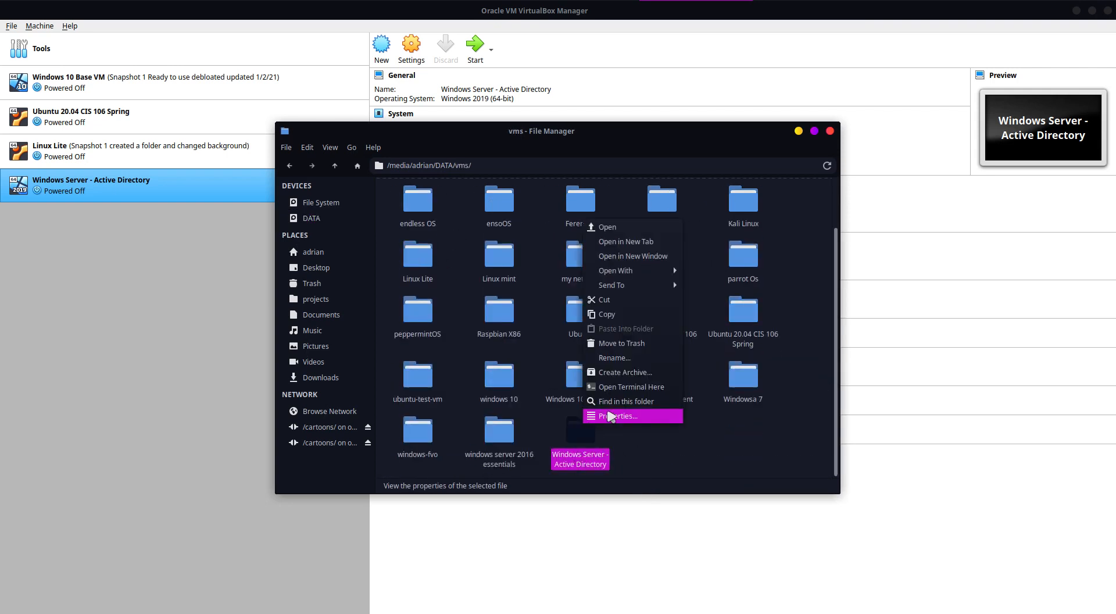
left_click(618, 416)
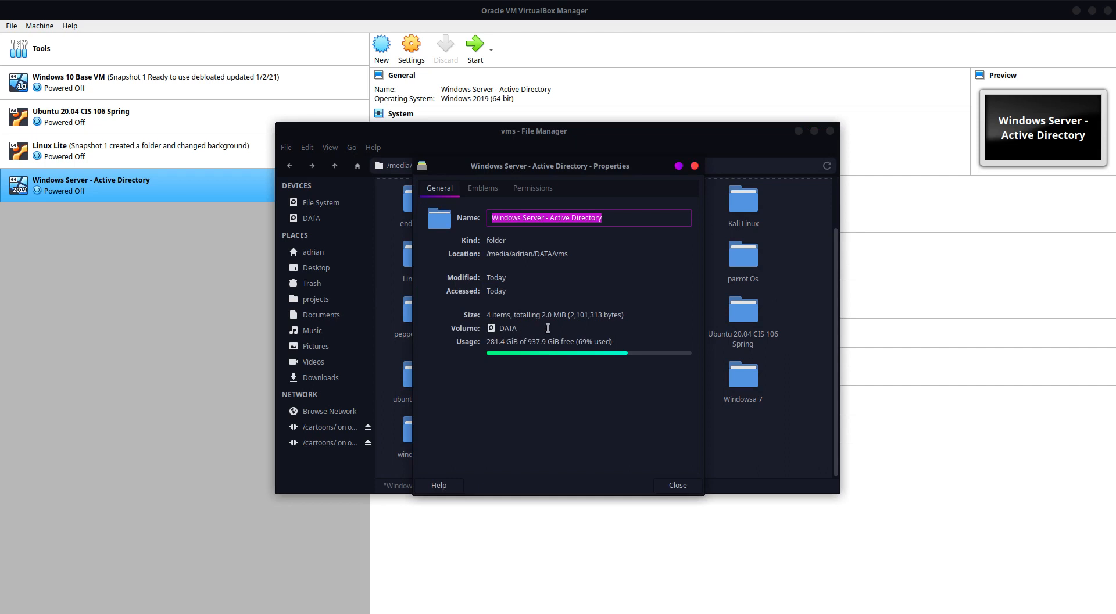
left_click(695, 166)
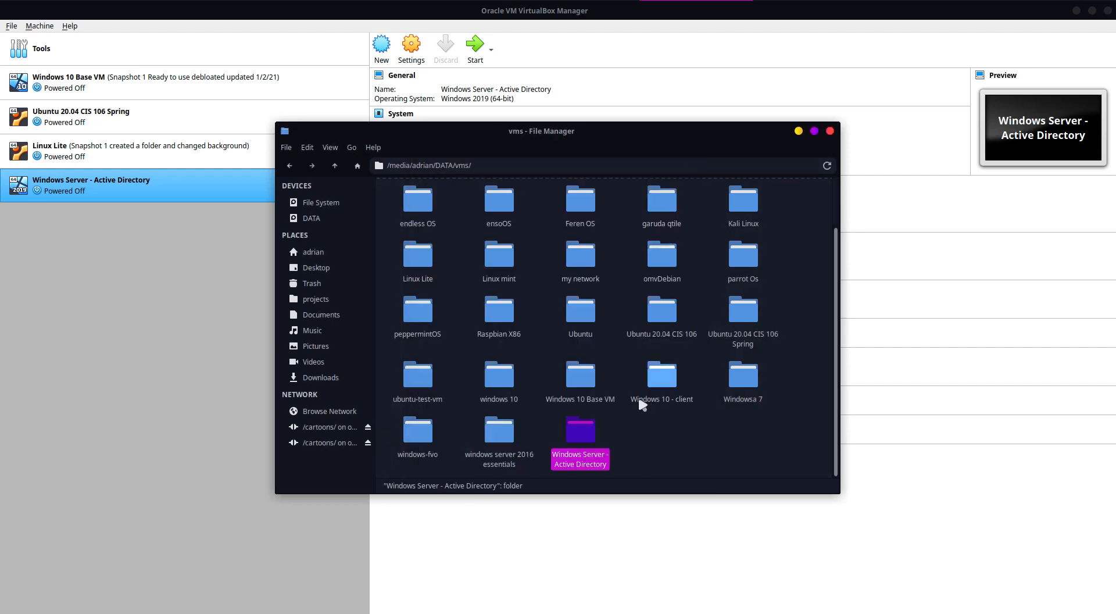
Step: Inspect the files inside the "Windows Server - Active Directory" folder and their combined size, then close the file manager
double_click(576, 428)
left_click(426, 211)
right_click(429, 205)
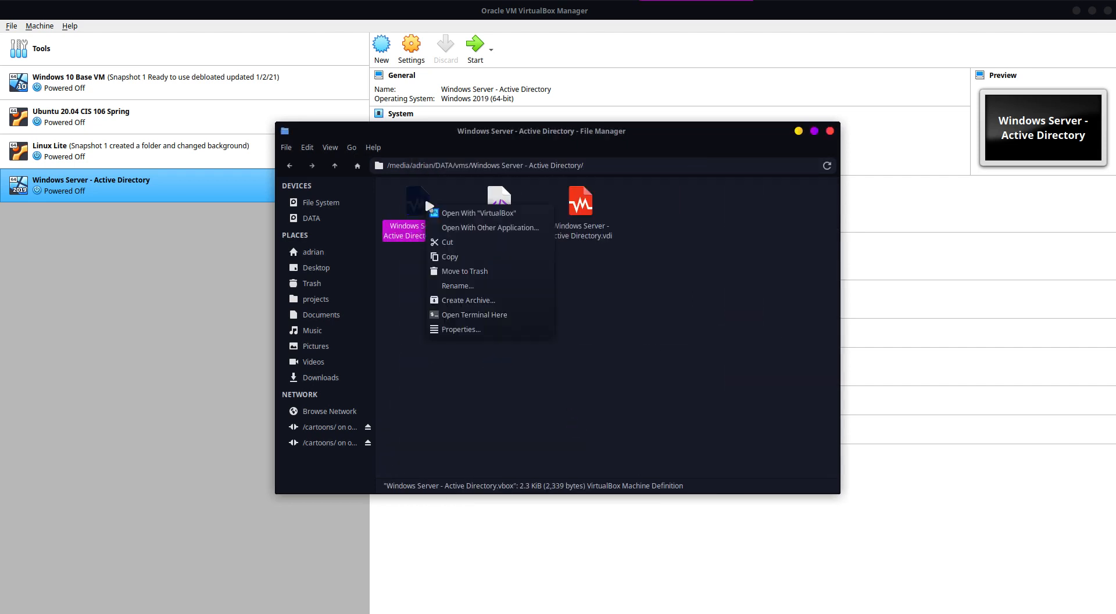
left_click(389, 305)
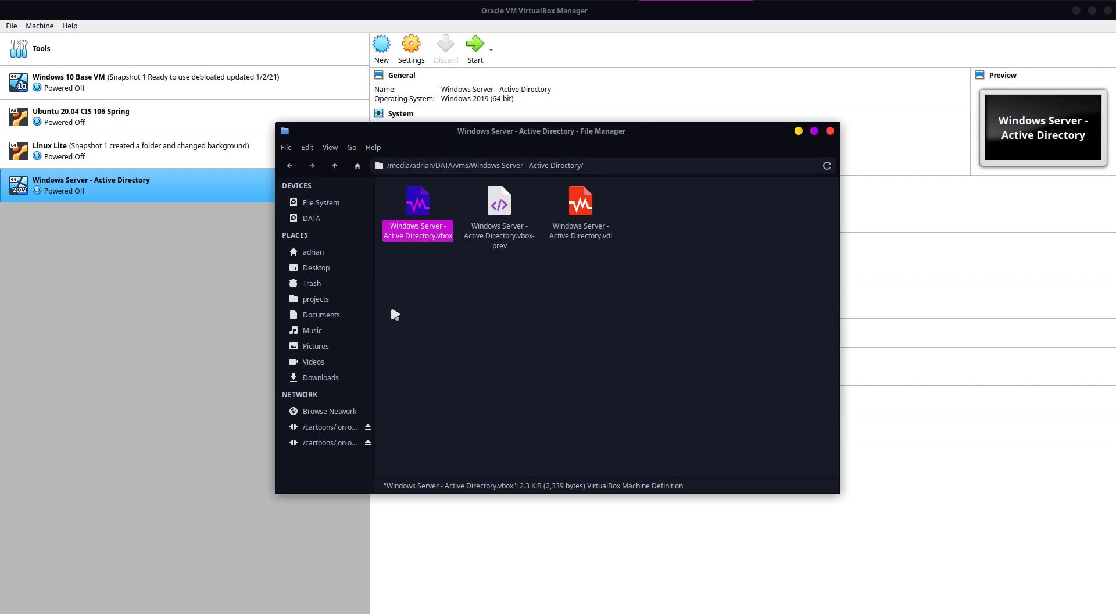
right_click(421, 192)
left_click(605, 349)
left_click(580, 202)
left_click(657, 210)
left_click_drag(686, 200, 419, 217)
right_click(420, 217)
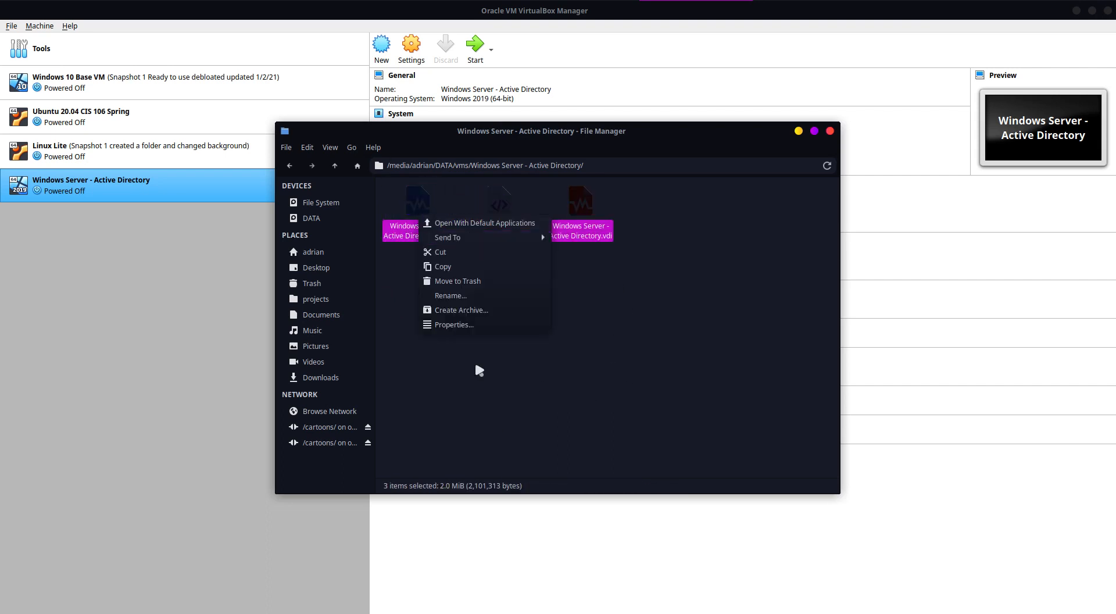
left_click(524, 427)
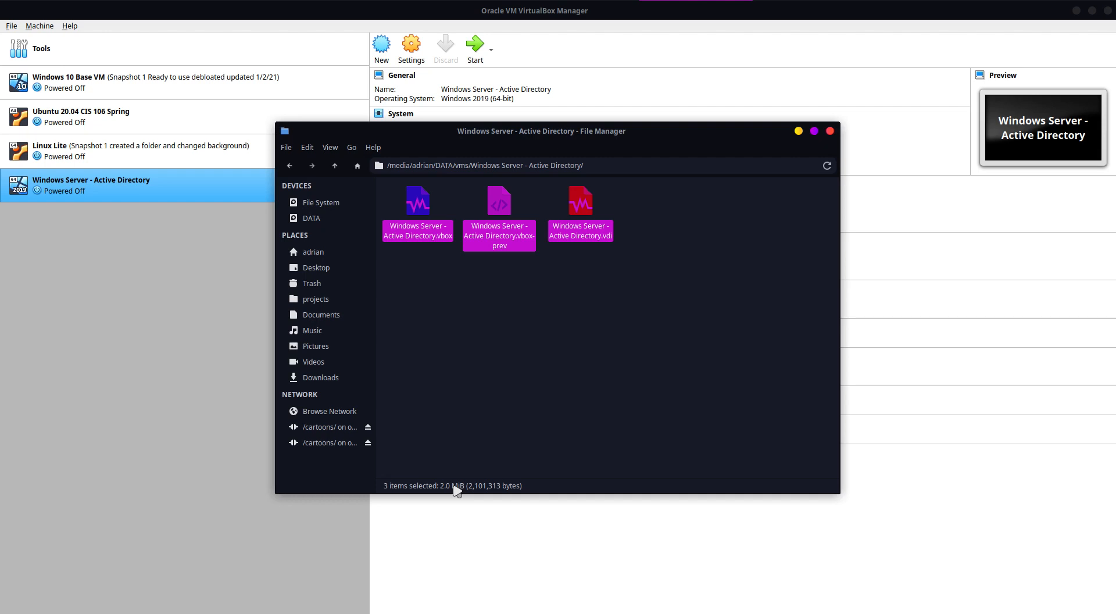
left_click(668, 364)
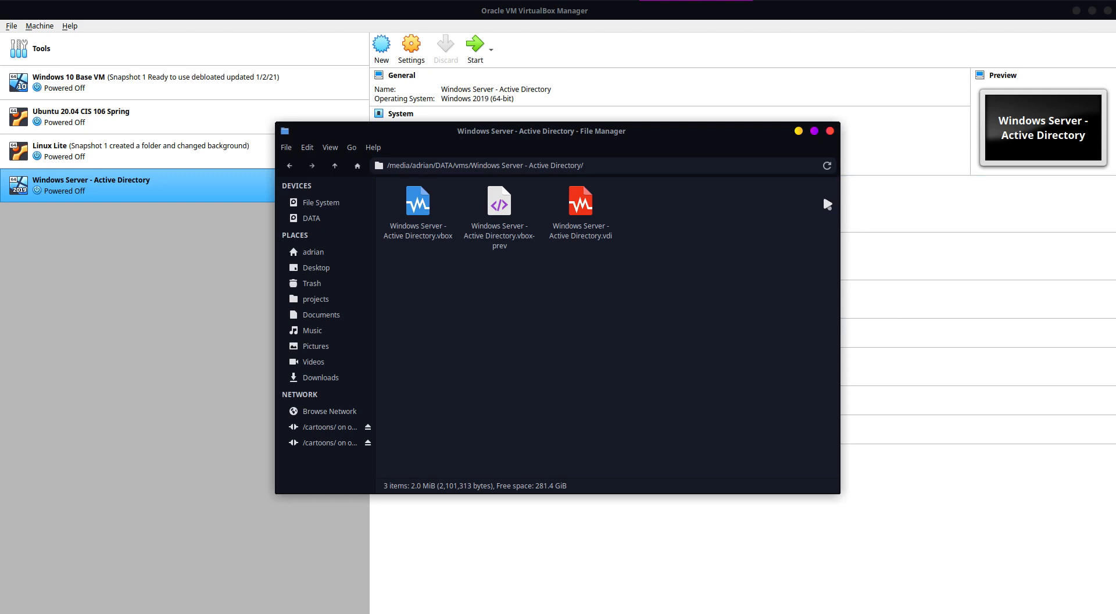
left_click(831, 130)
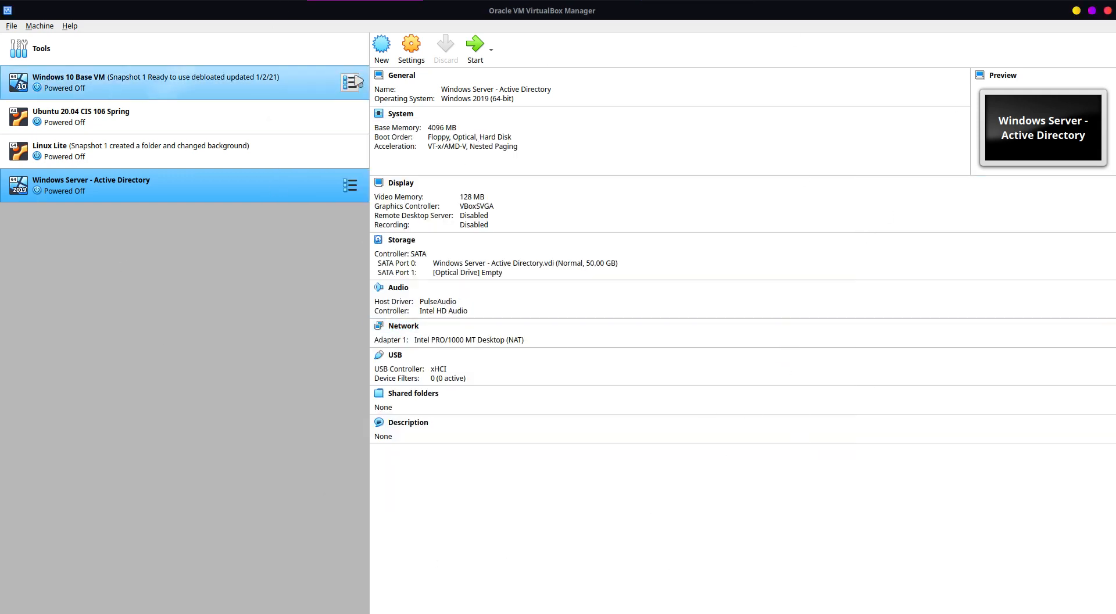
Step: Start the "Windows Server - Active Directory" VM, dismissing the start-up disk selection without choosing an ISO
left_click(404, 54)
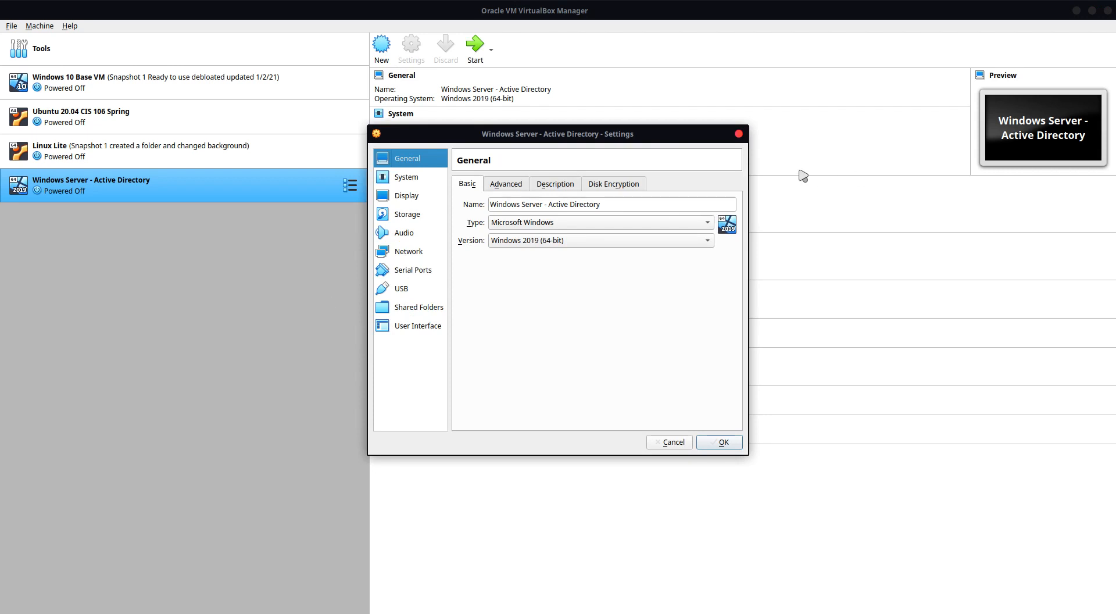
left_click(738, 134)
left_click(477, 50)
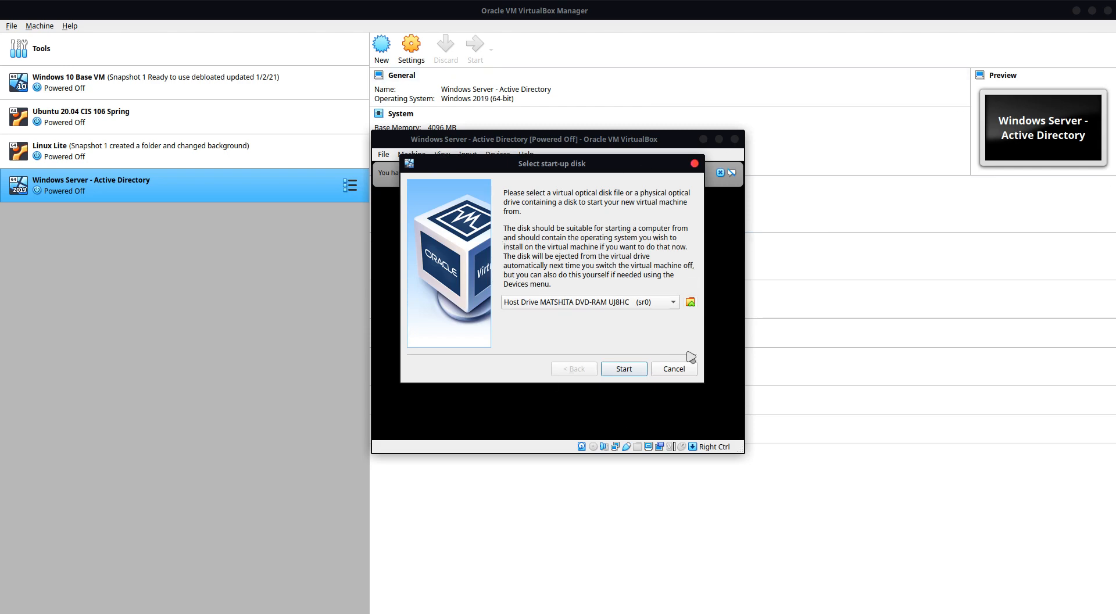
left_click(660, 303)
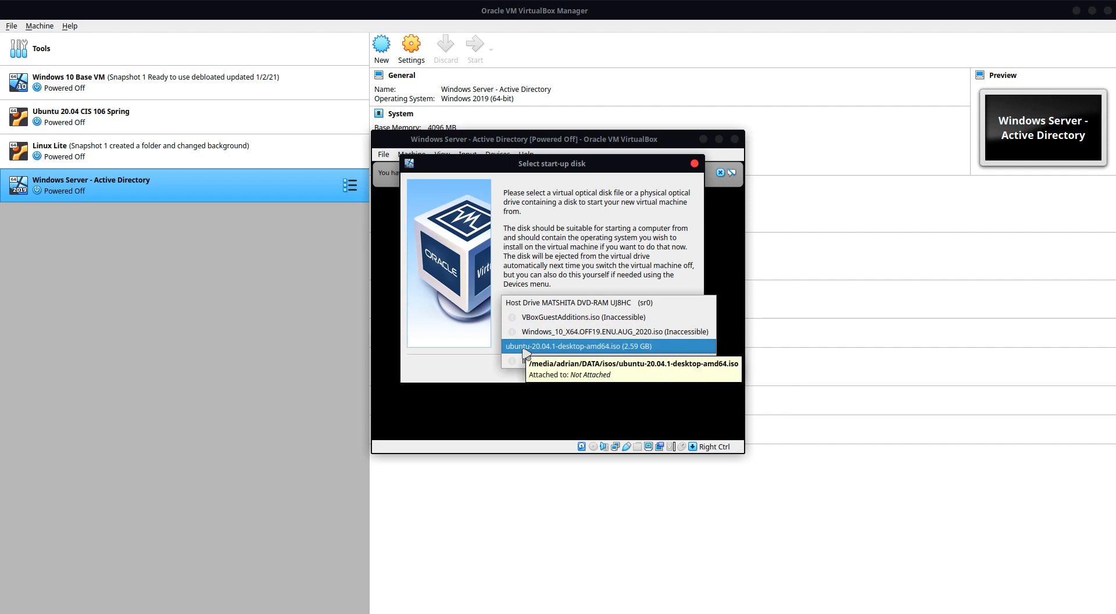
left_click(588, 211)
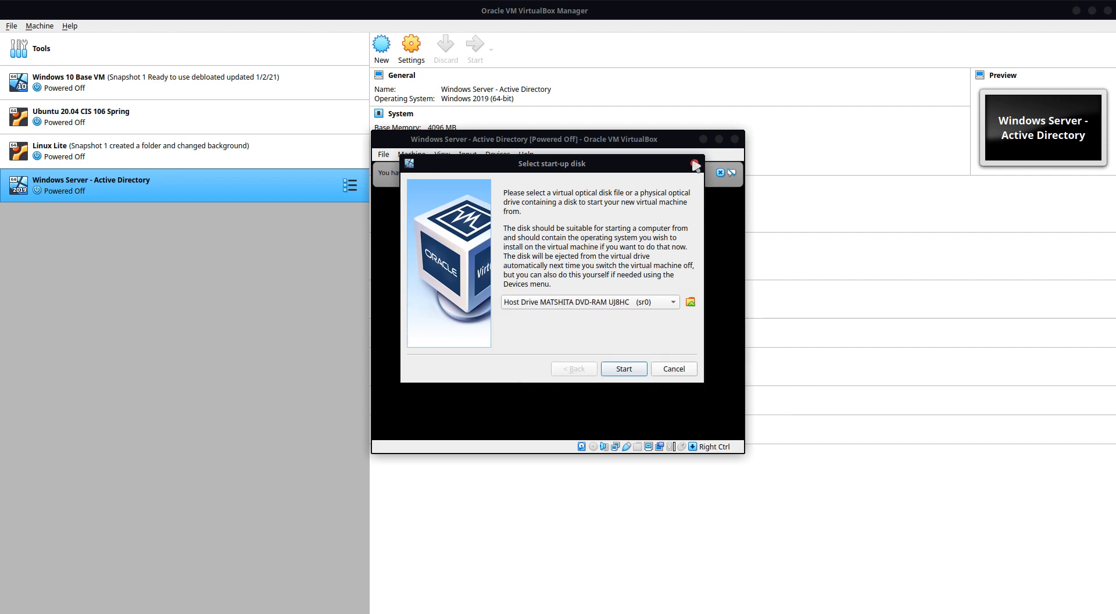
left_click(694, 164)
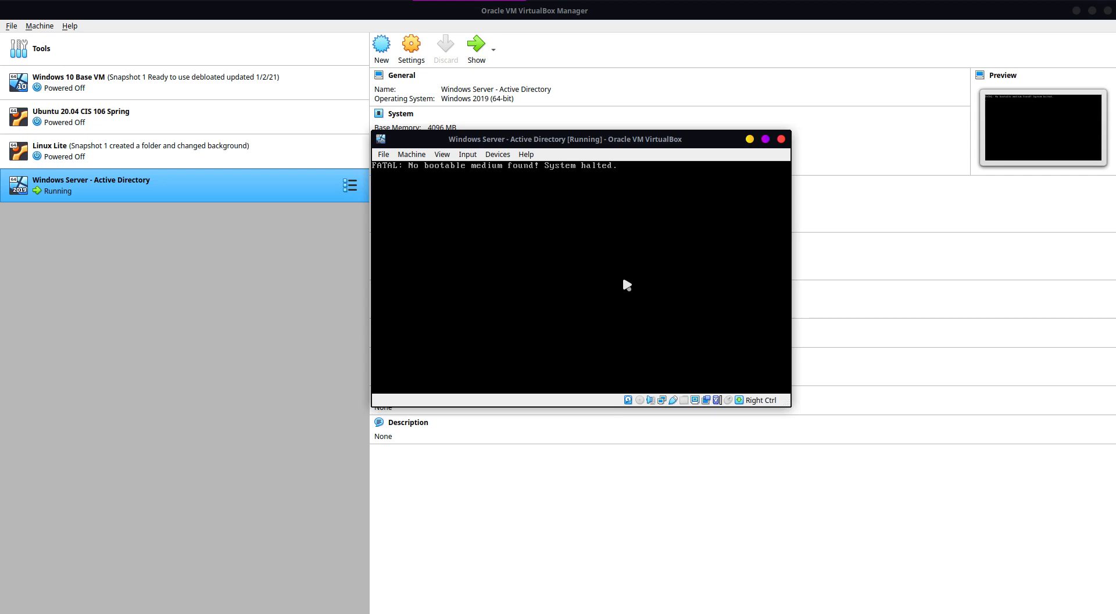
Step: Close the running "Windows Server - Active Directory" VM by powering off the machine
left_click(781, 139)
left_click(592, 272)
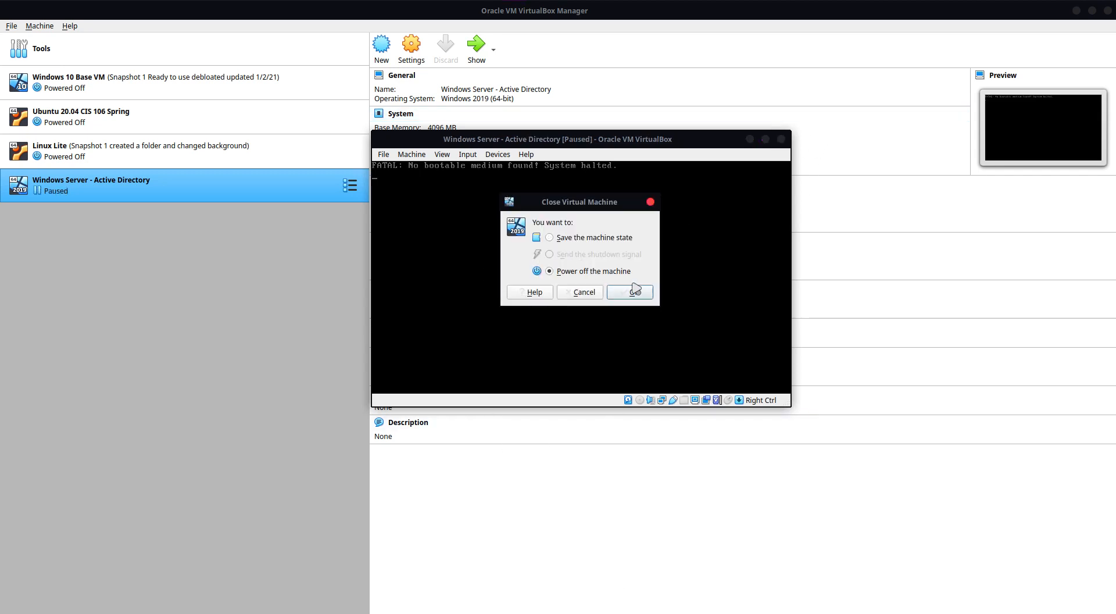
left_click(634, 292)
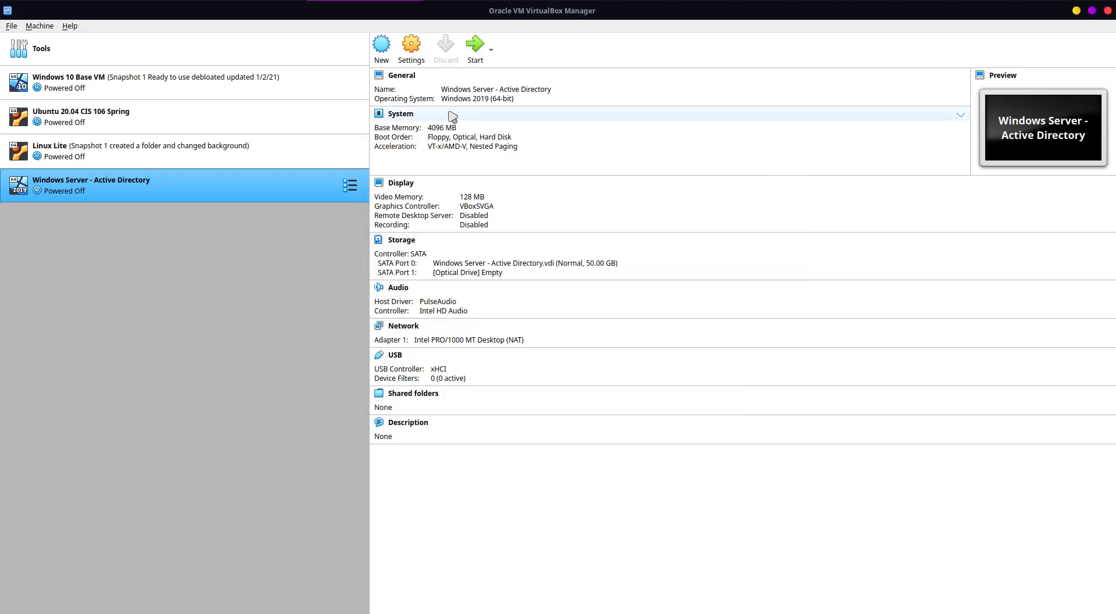
Step: Insert Microsoft.Windows.Server.Essential.2016.iso into the empty optical drive in the "Windows Server - Active Directory" VM's storage settings
left_click(411, 47)
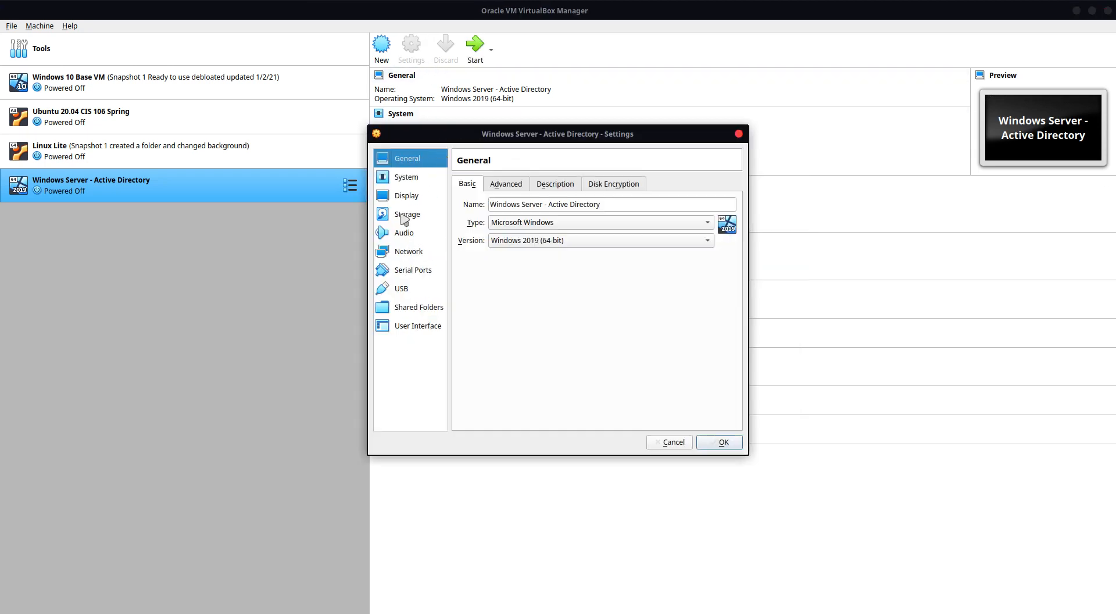
left_click(404, 217)
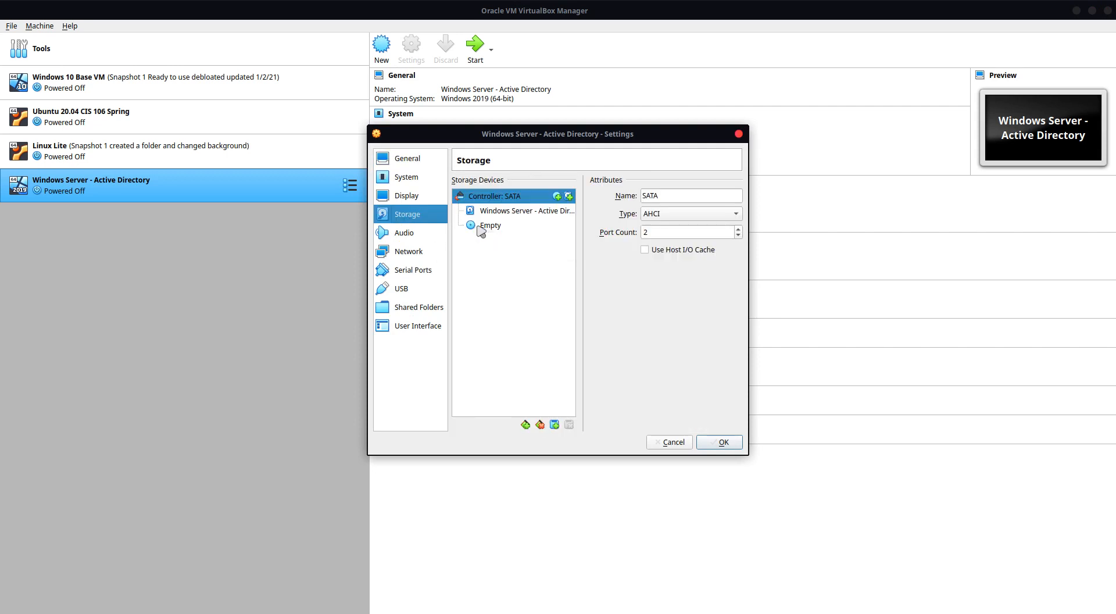
left_click_drag(482, 232, 673, 399)
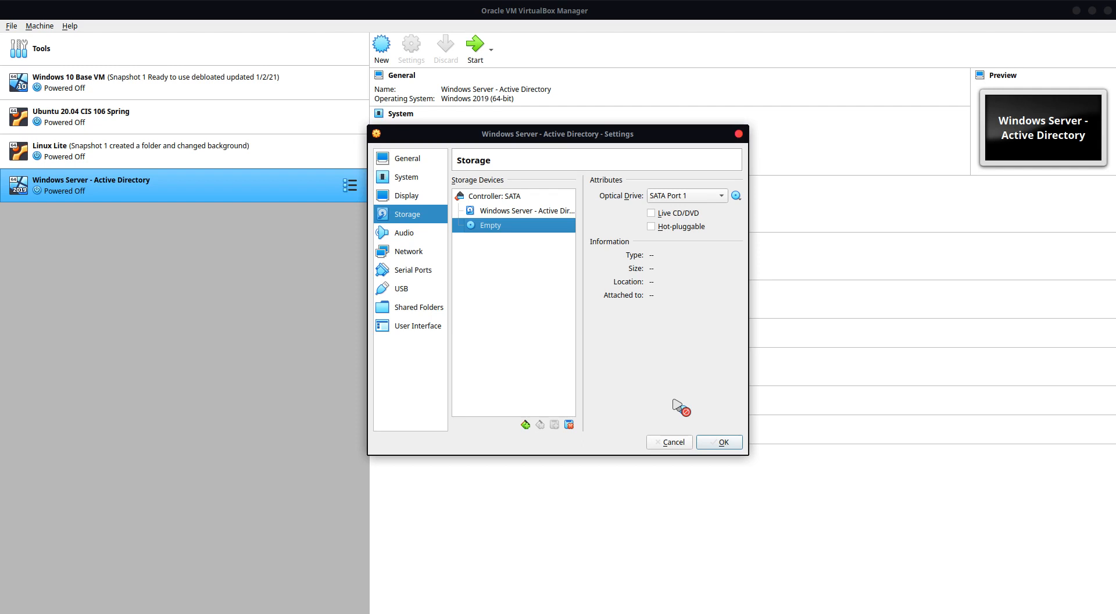
left_click(736, 196)
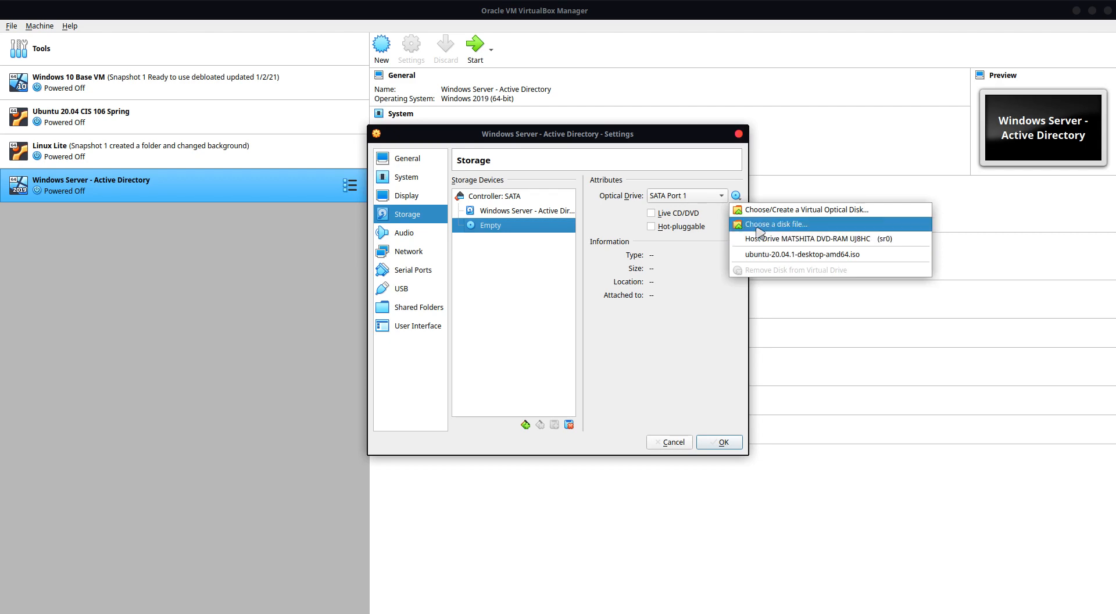
left_click(762, 224)
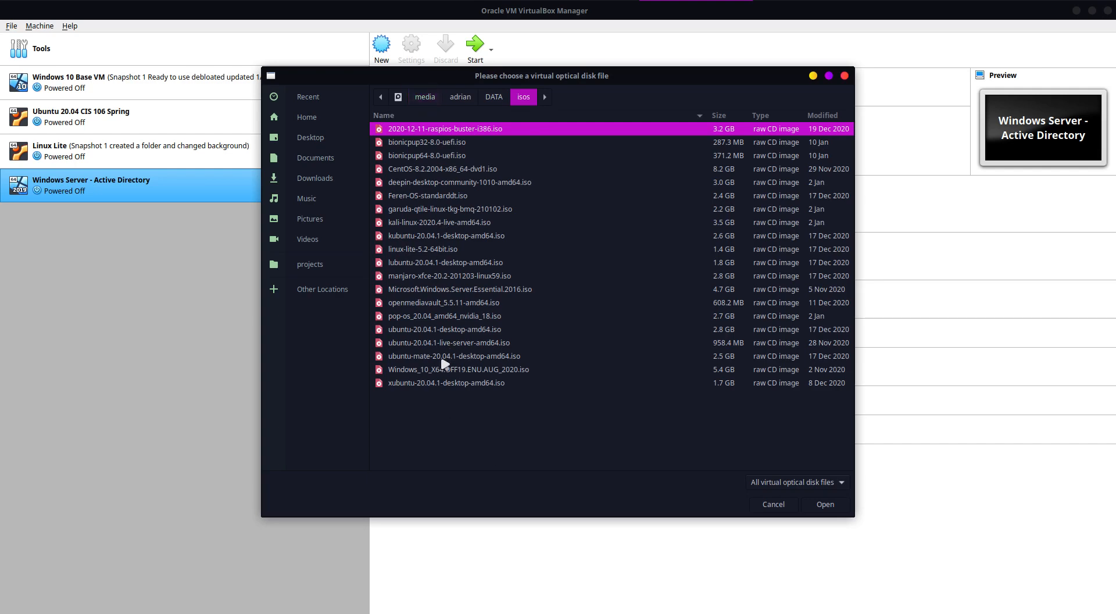
left_click(440, 290)
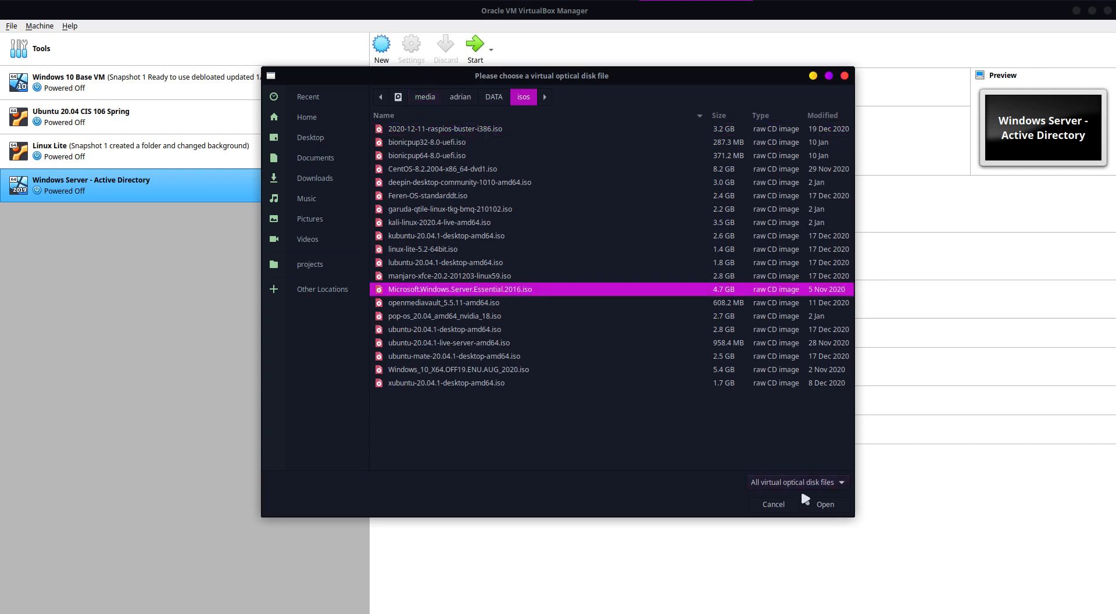
left_click(826, 504)
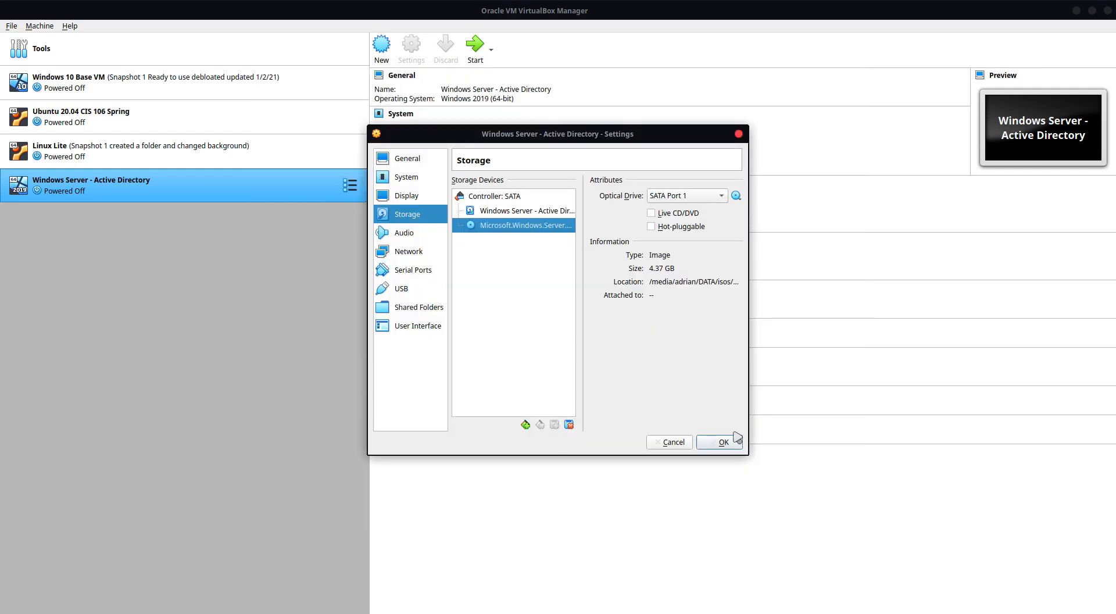
Step: Choose Microsoft.Windows.Server.Essential.2016.iso again as the disk file for the SATA Port 1 optical drive
left_click(737, 196)
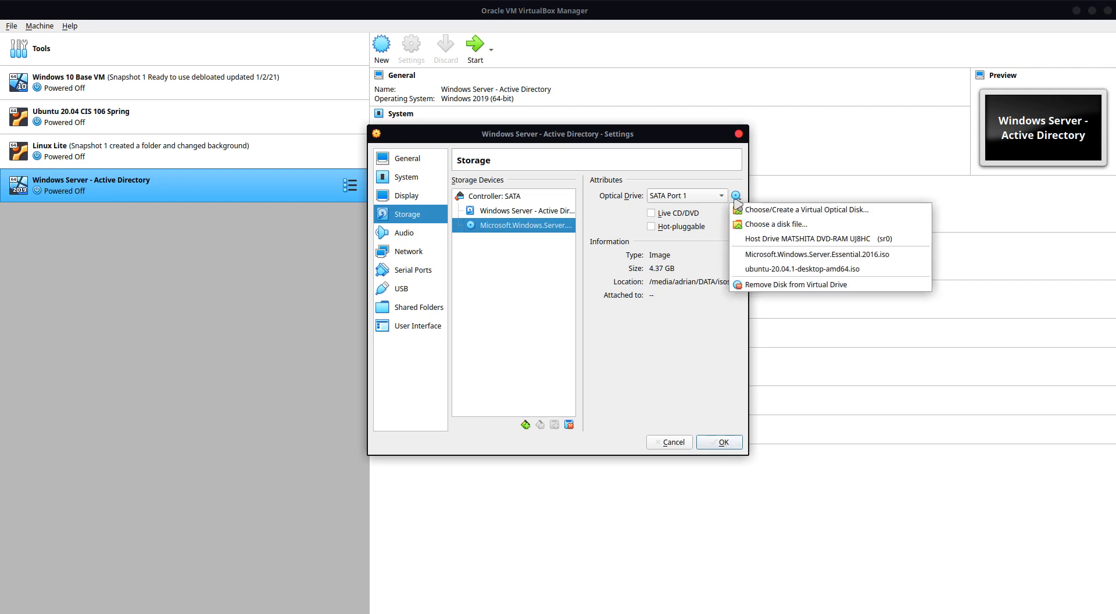
left_click(767, 225)
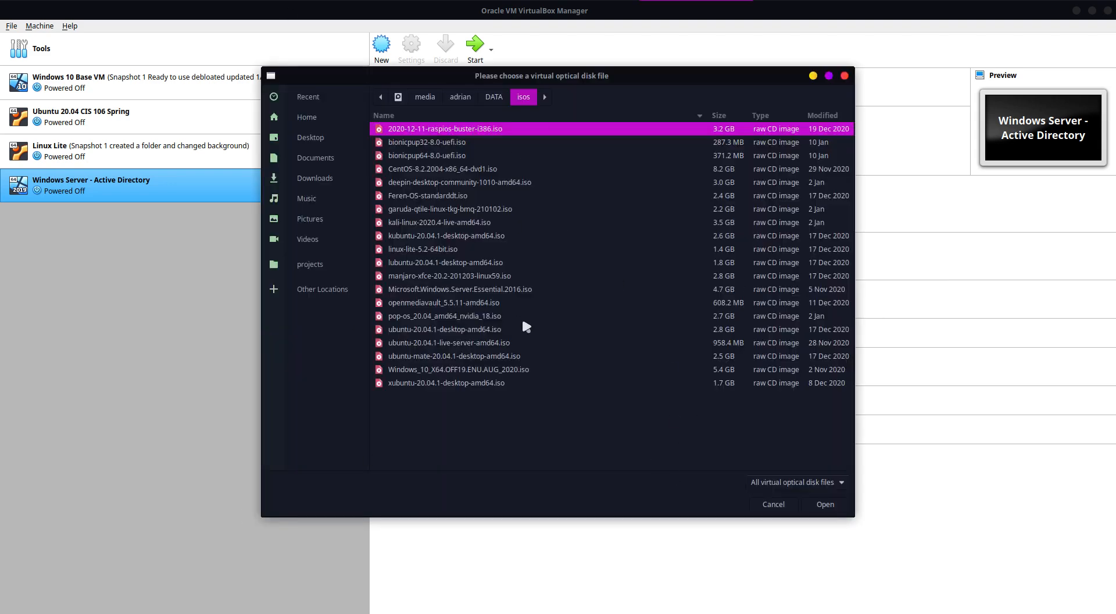
left_click(463, 290)
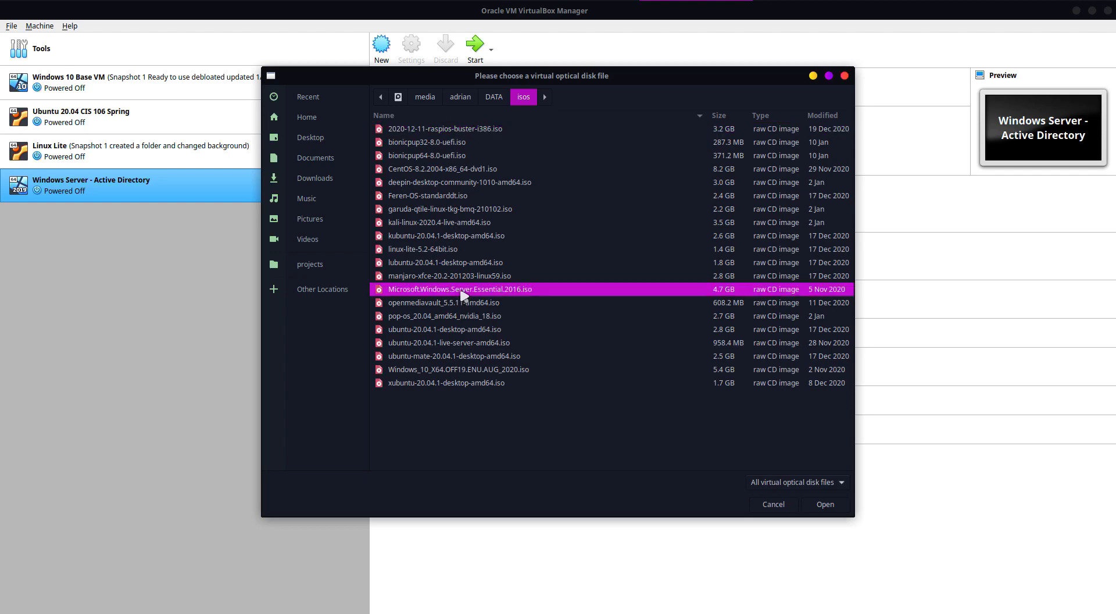
left_click(825, 504)
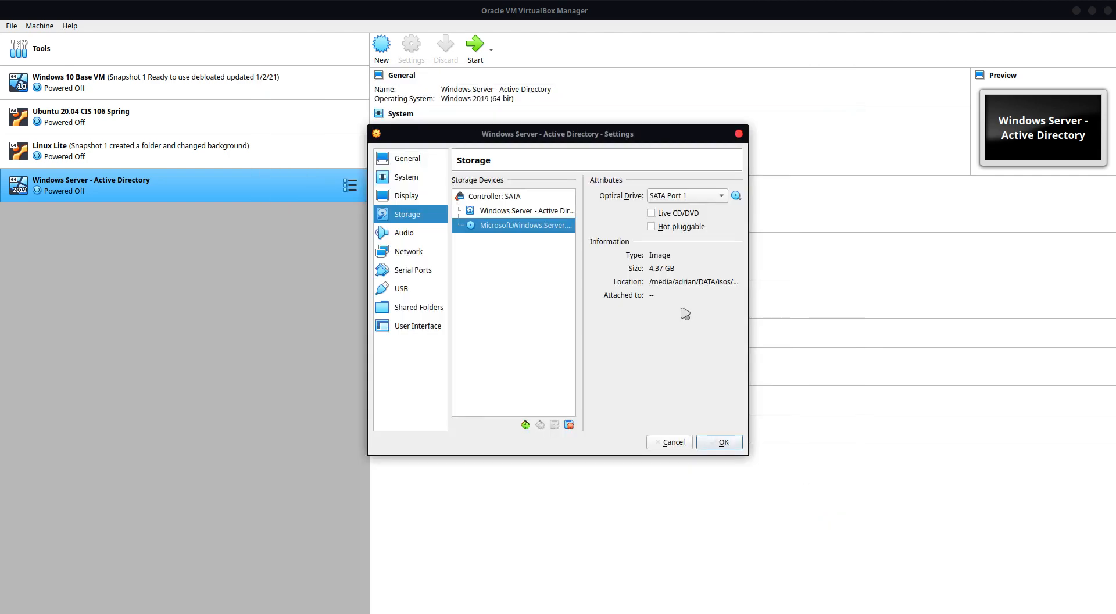
Step: Save the storage settings and start the "Windows Server - Active Directory" VM from the attached installation ISO
left_click(710, 444)
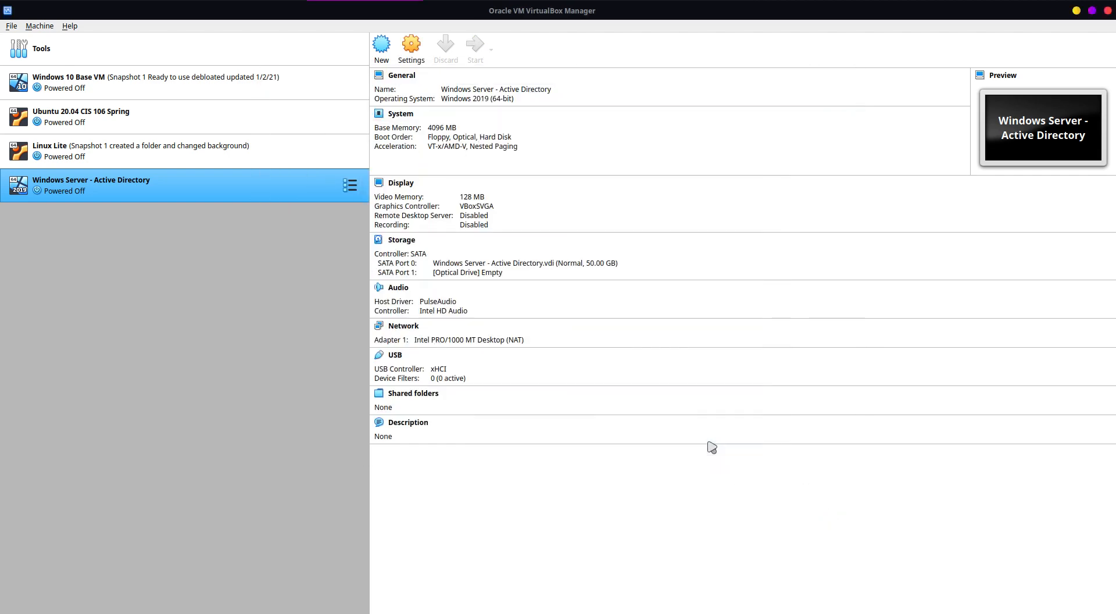
left_click(477, 55)
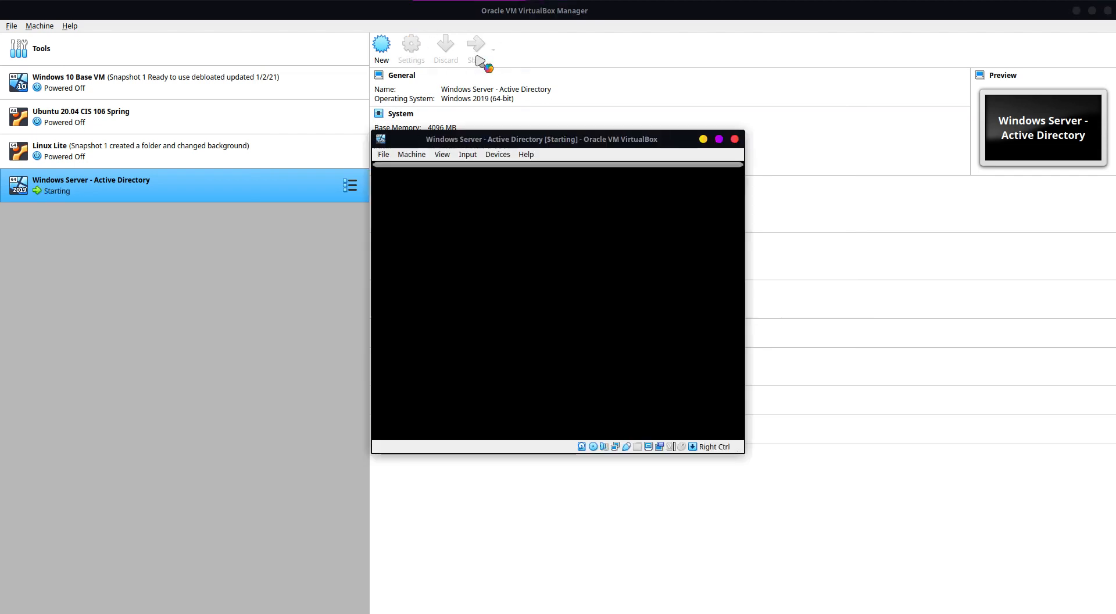
left_click(721, 172)
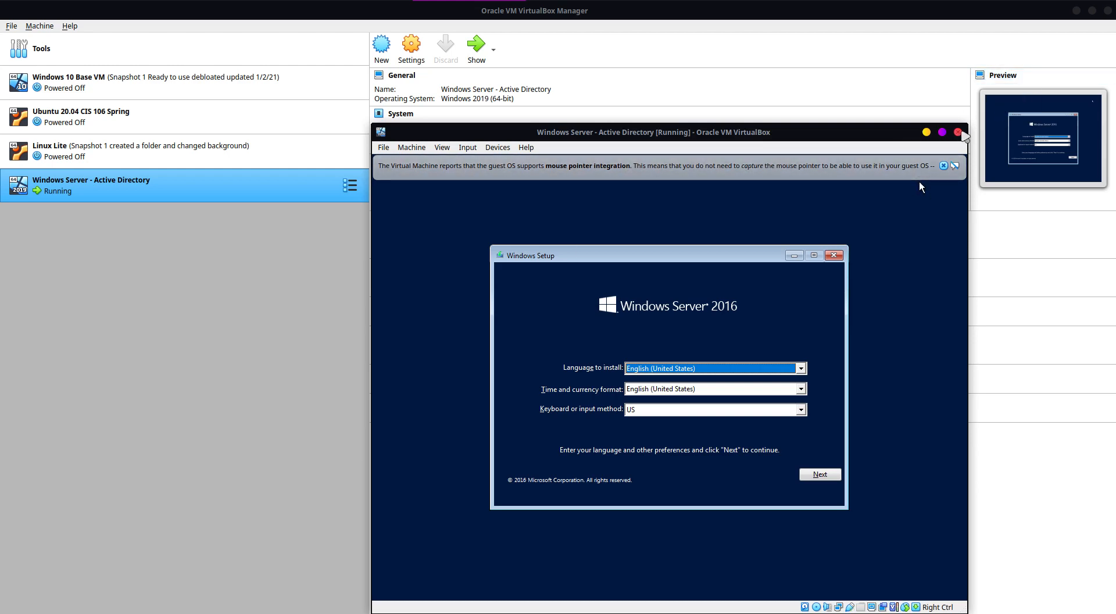
Step: Power off the "Windows Server - Active Directory" VM and remove it from VirtualBox, deleting all its files
left_click(958, 133)
left_click(721, 392)
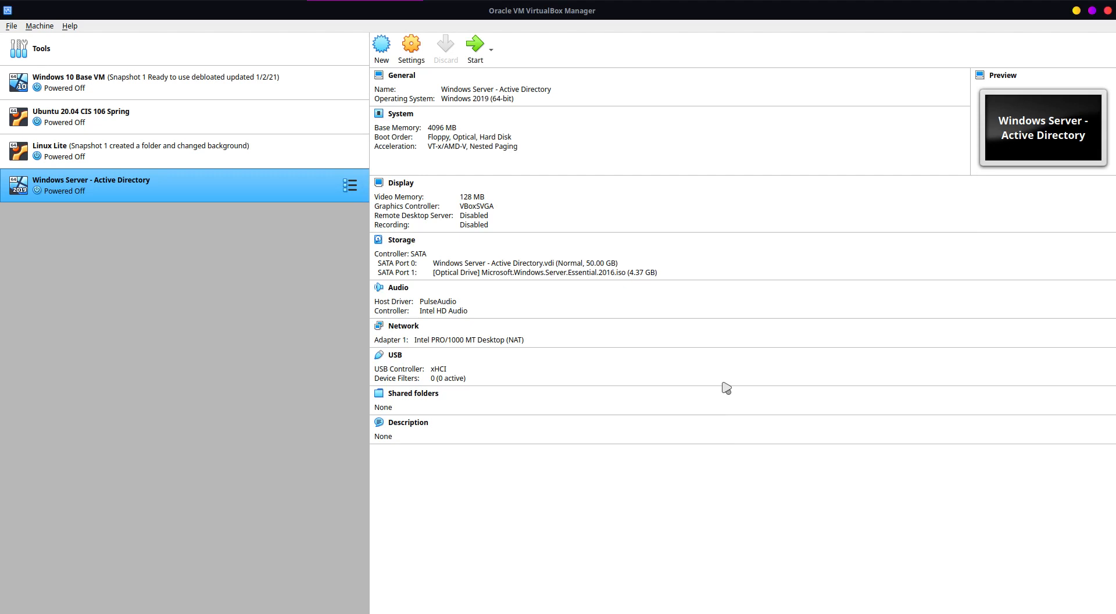
right_click(109, 186)
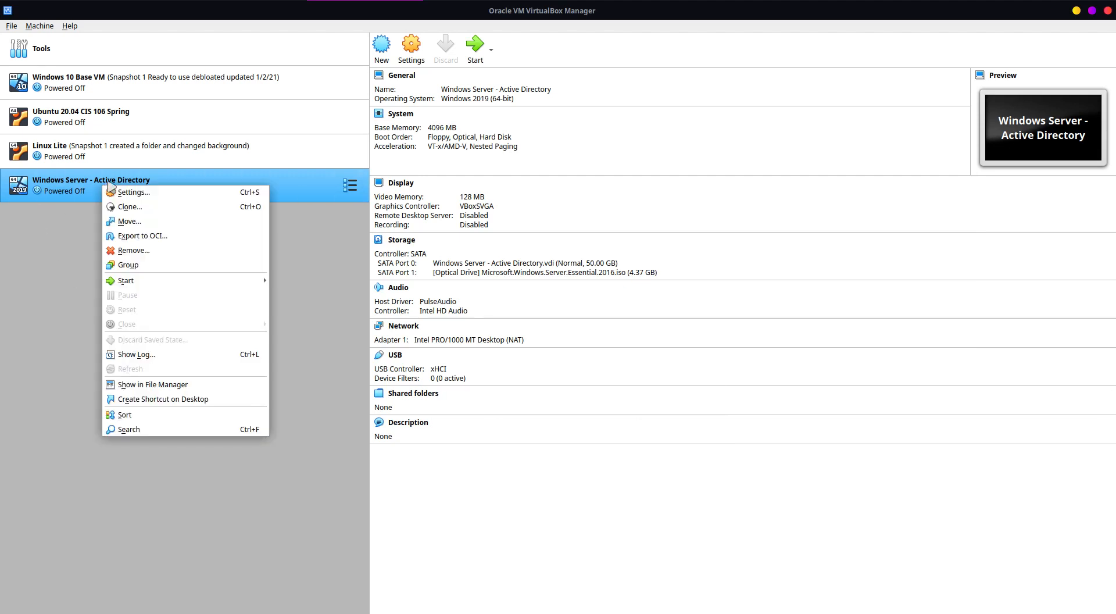
left_click(153, 255)
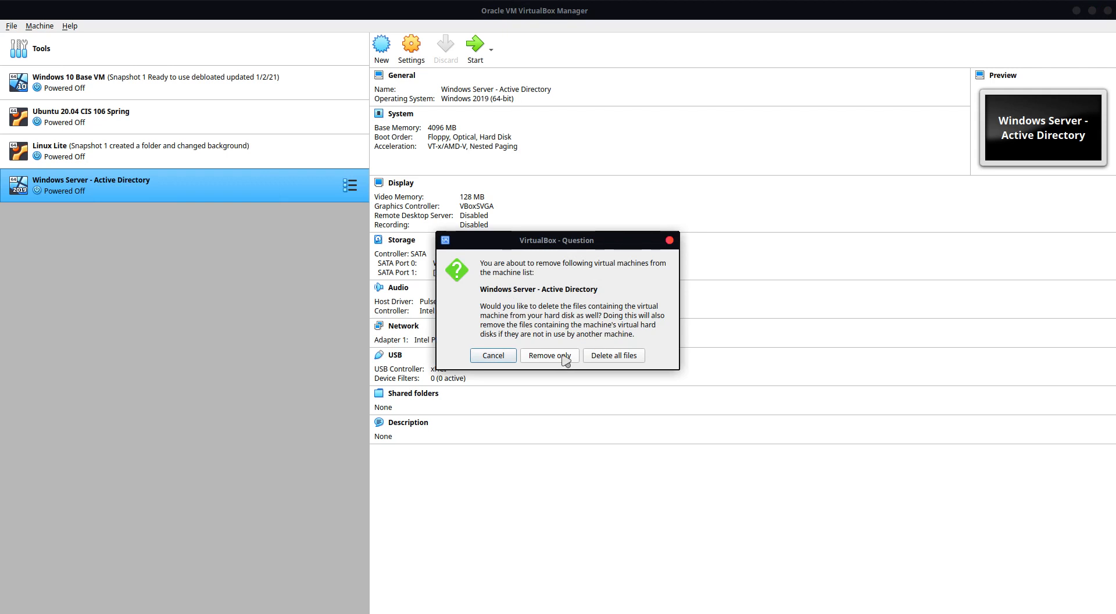
left_click(623, 355)
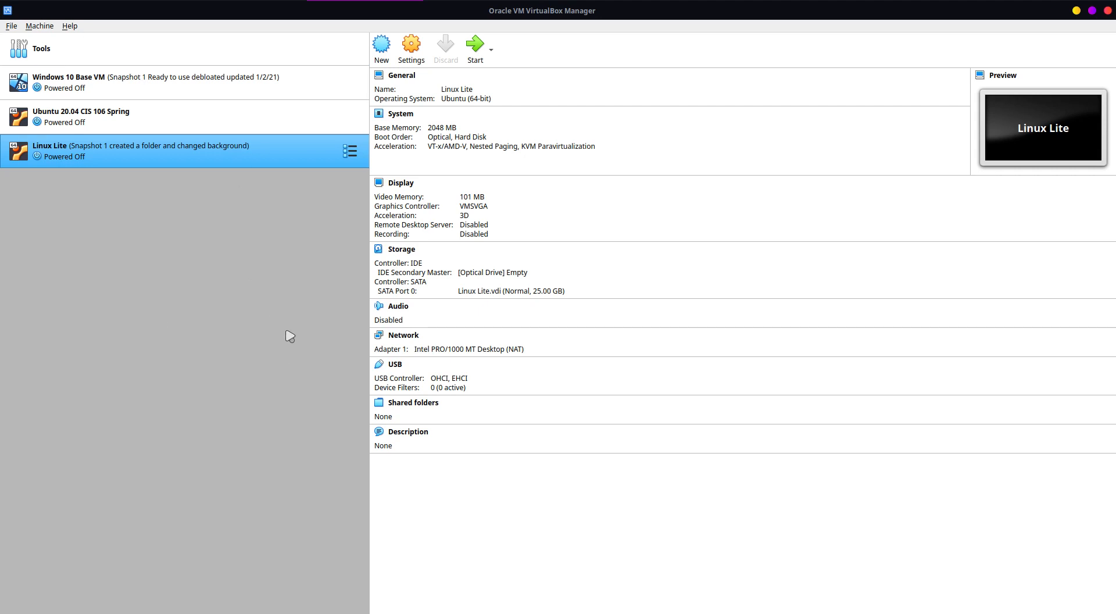
Step: Set up an export of the Linux Lite VM in Open Virtualization Format 2.0, saved as Linux Lite.ova in the Documents folder
left_click(38, 26)
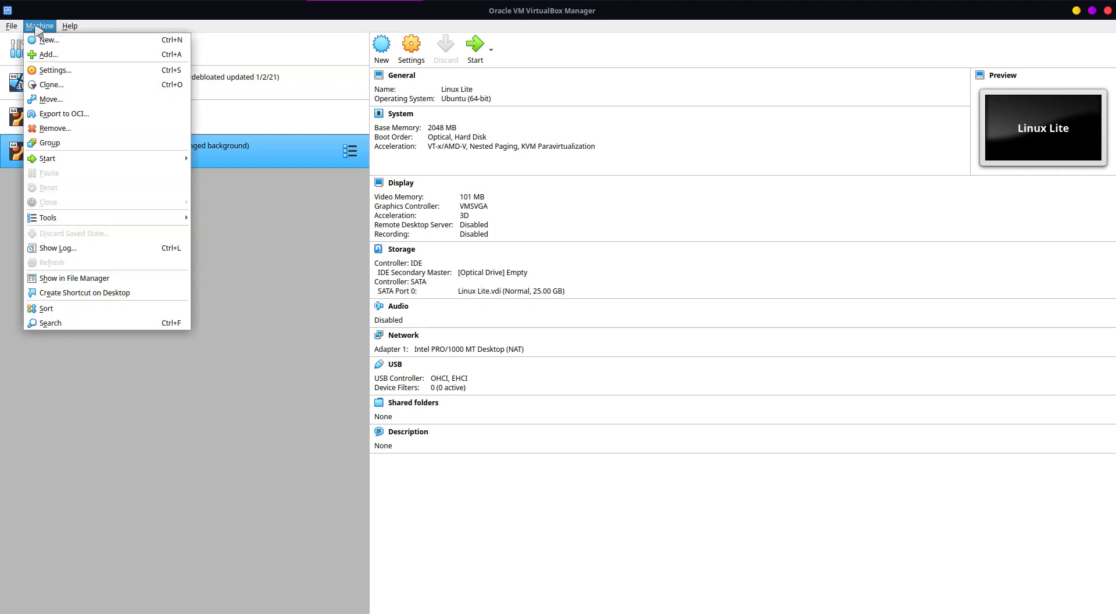
left_click(96, 116)
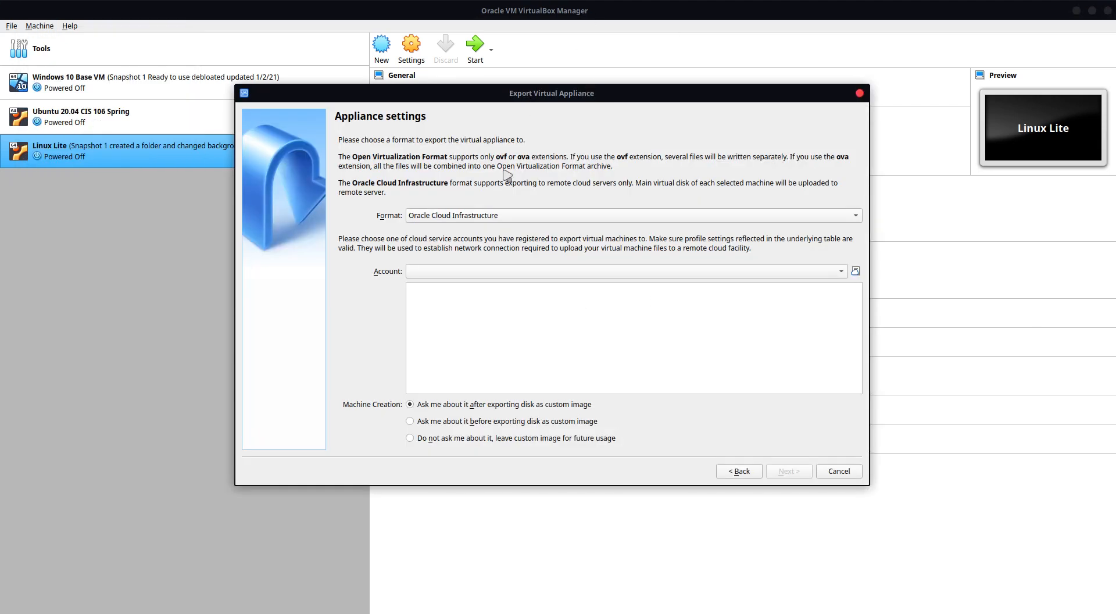
left_click(475, 219)
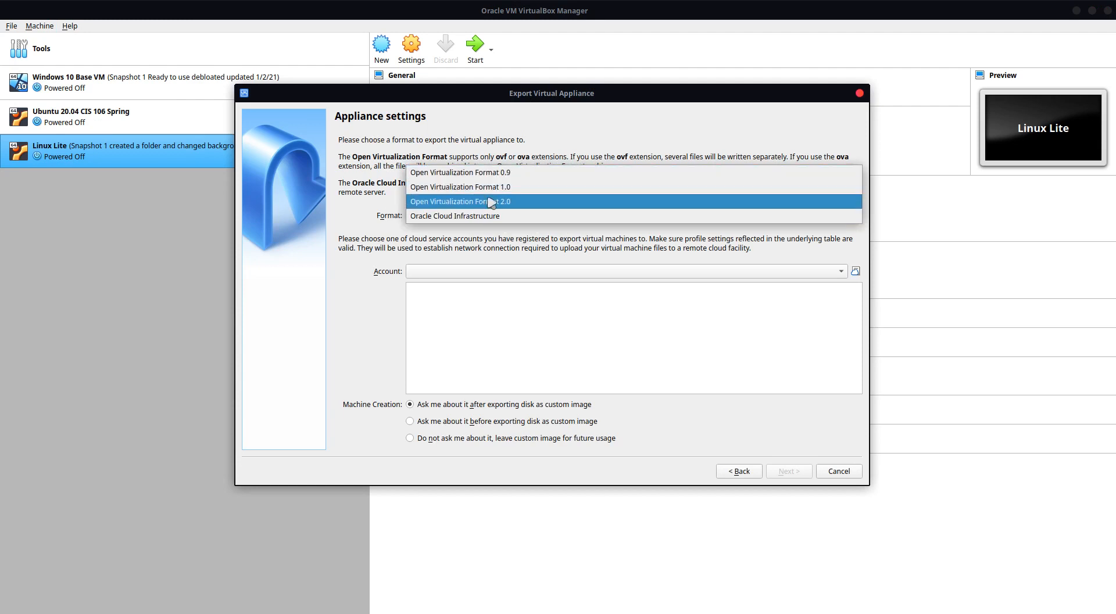
left_click(491, 203)
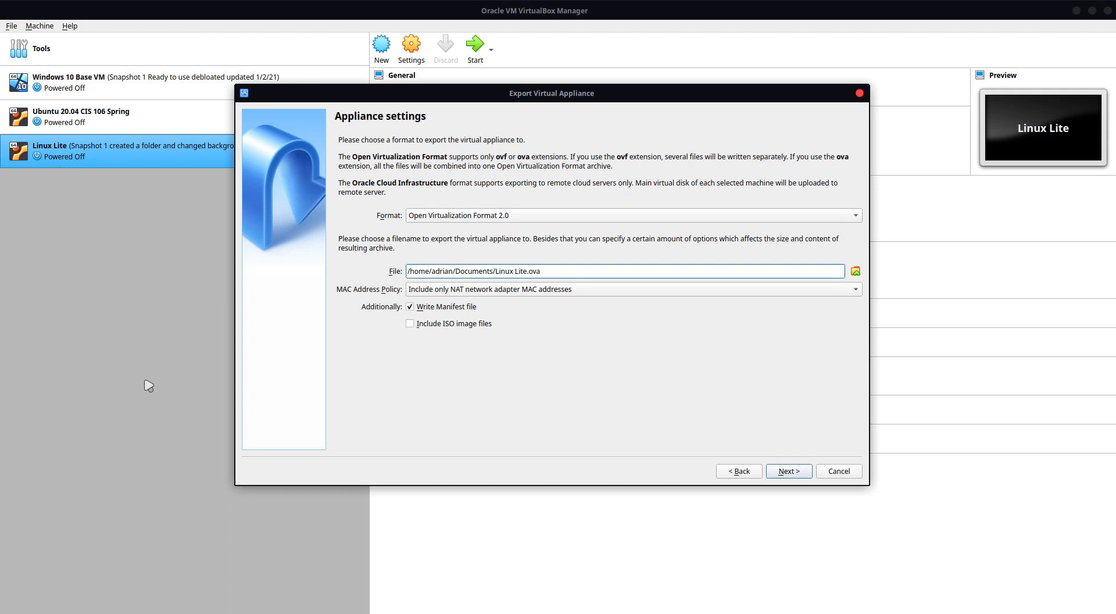
left_click_drag(410, 271, 832, 271)
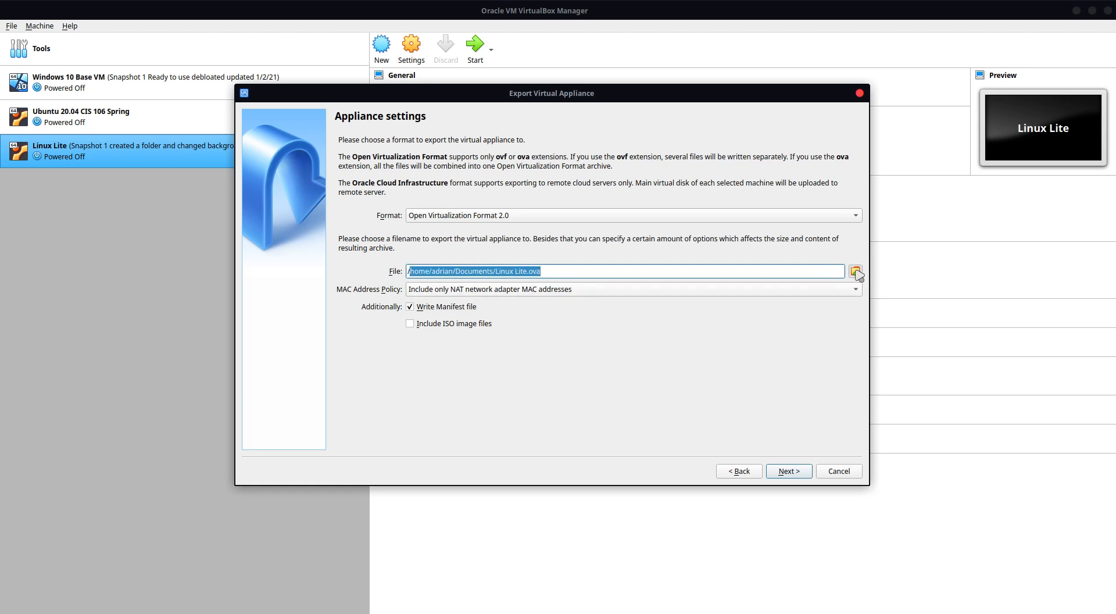
left_click(854, 270)
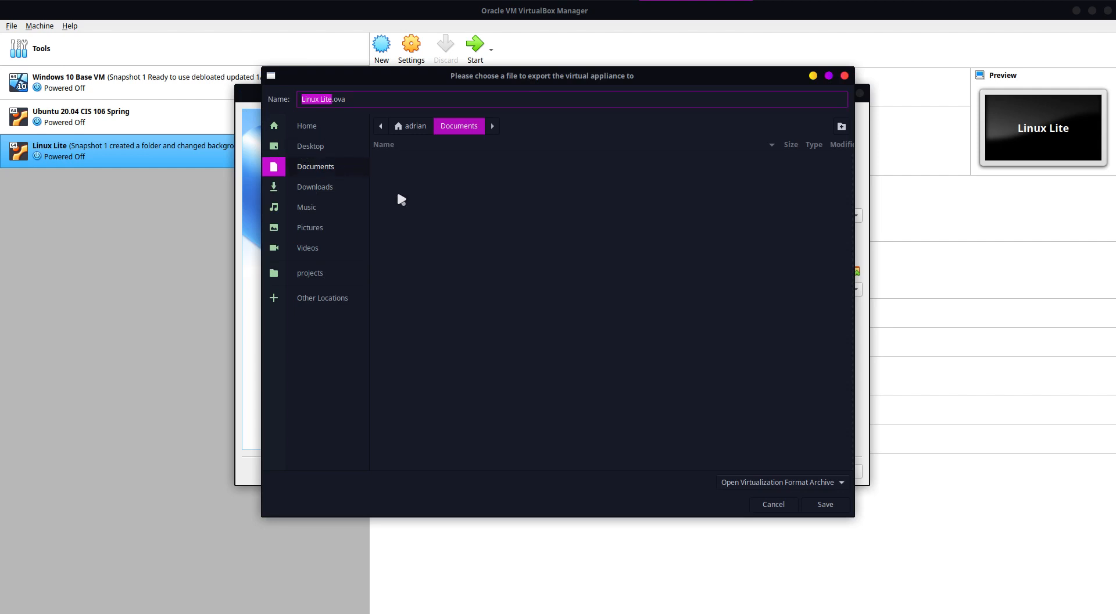
left_click(826, 506)
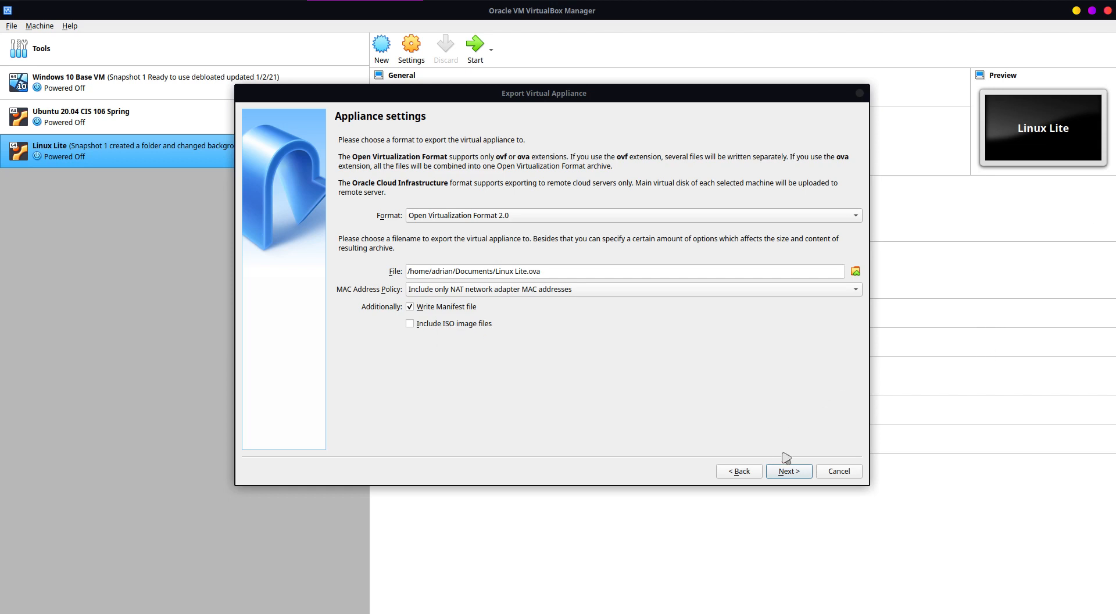
left_click(797, 472)
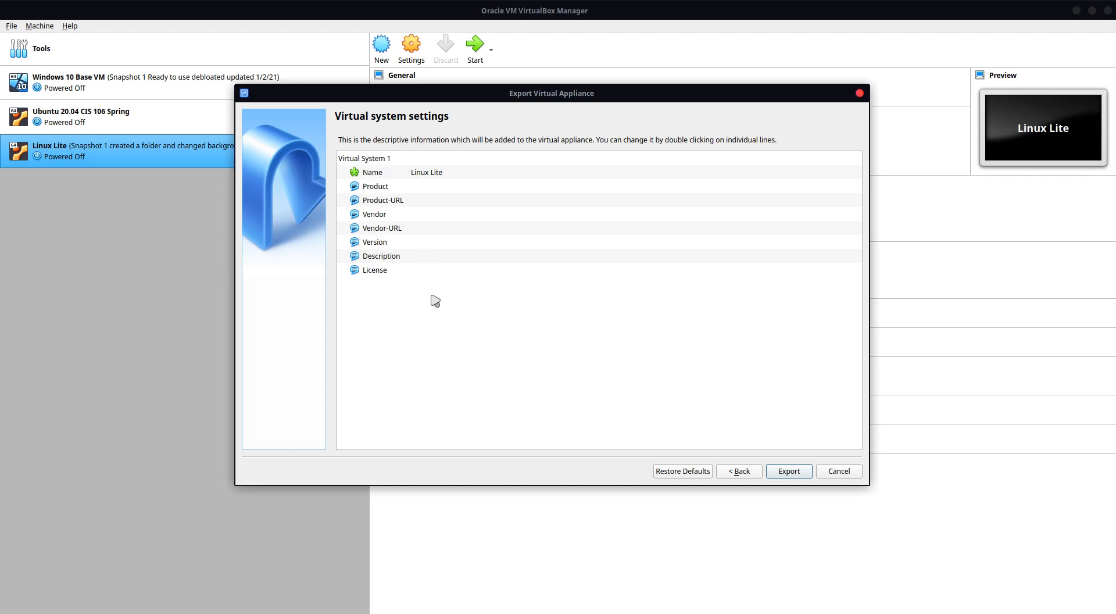
Step: Open the License and Description entries of the virtual system settings without changing them, and export the Linux Lite appliance
double_click(410, 267)
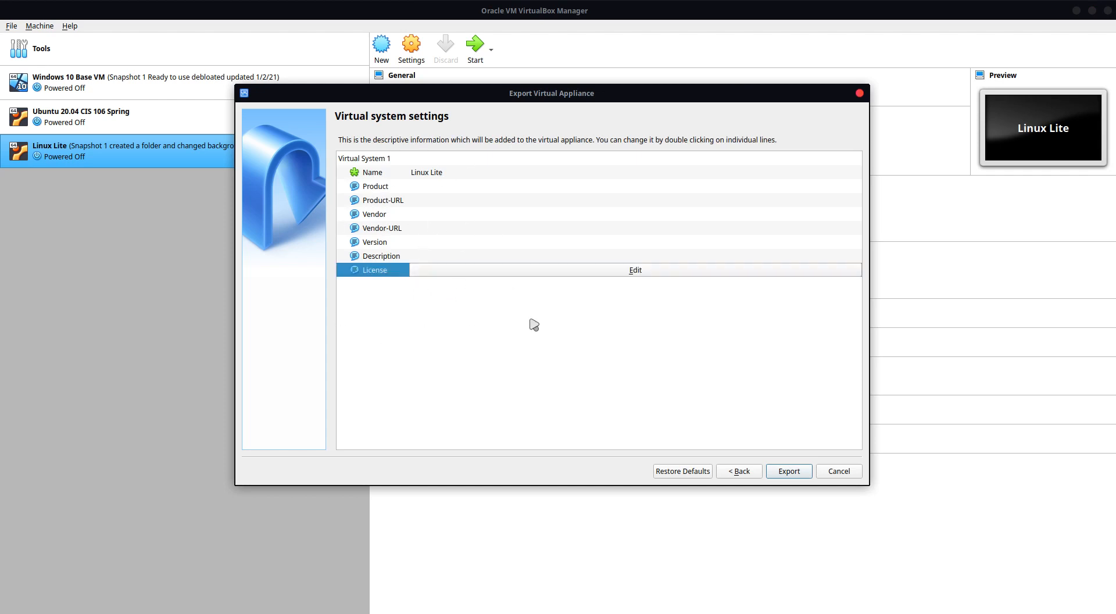
left_click(529, 318)
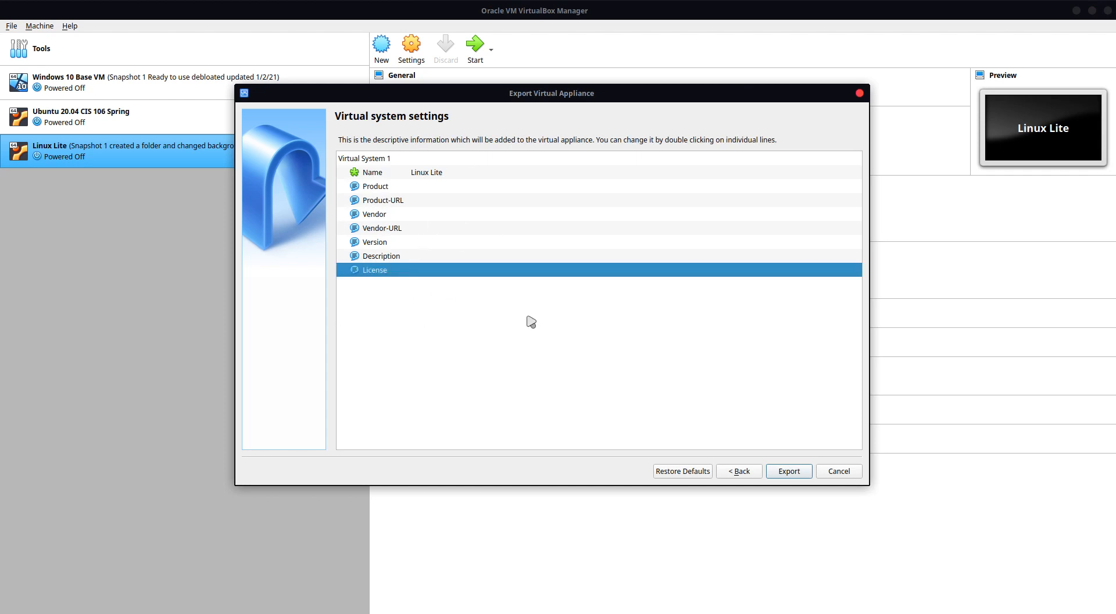
double_click(449, 256)
left_click(459, 361)
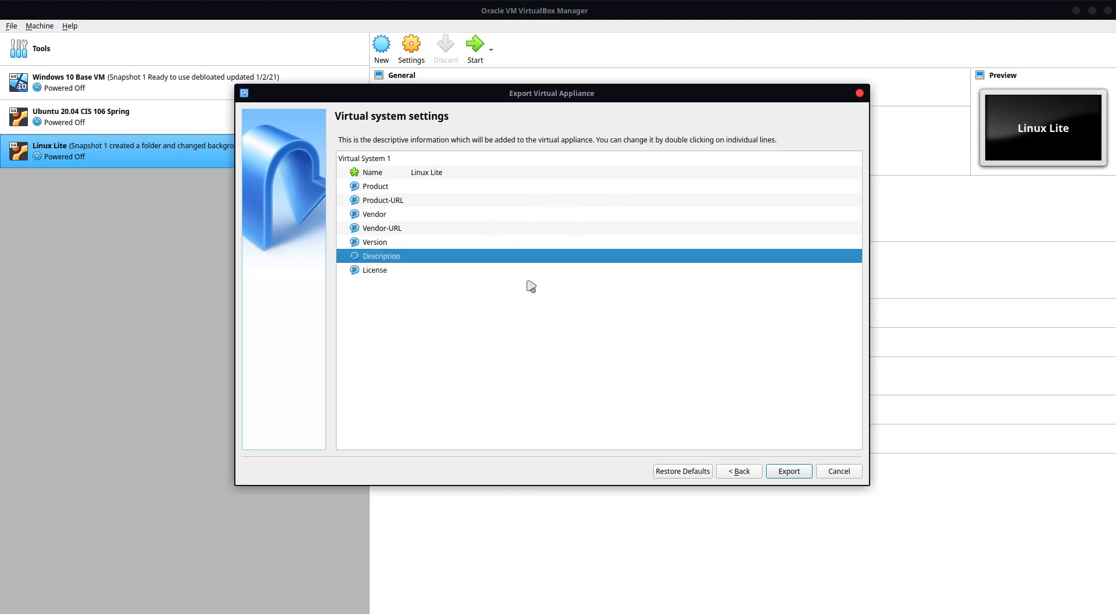
left_click(793, 474)
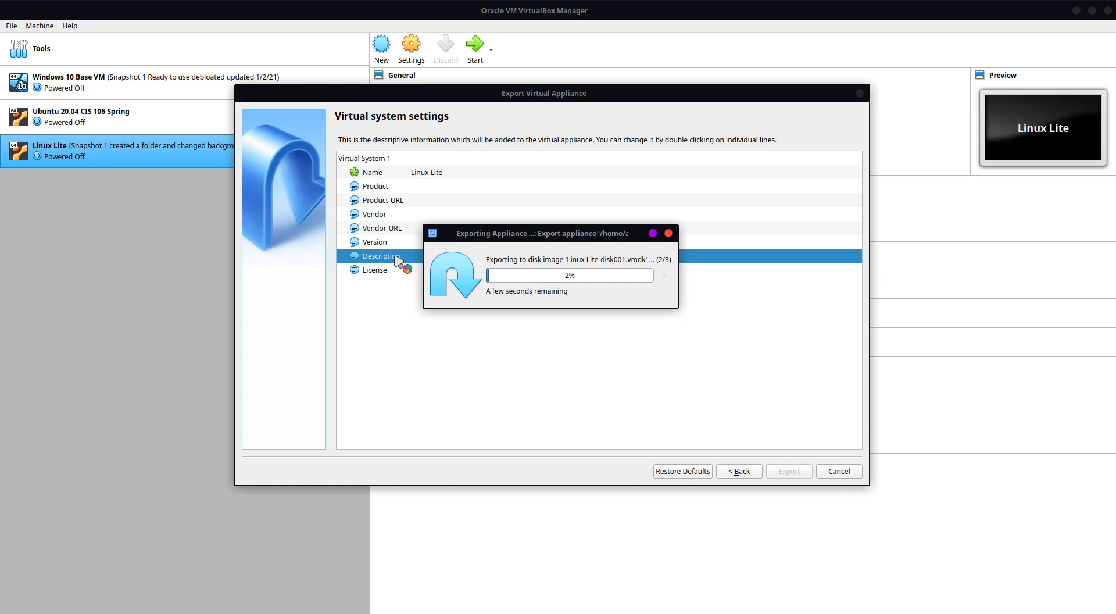
Step: Switch to the file manager and view the exported appliance file in the Documents folder
key("super+e")
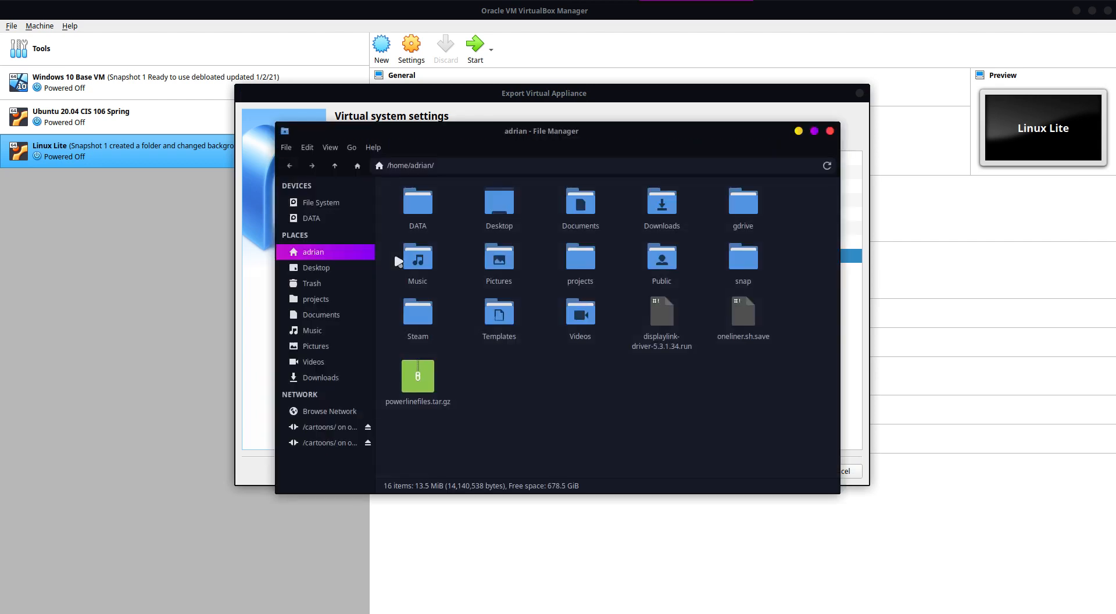
left_click(321, 315)
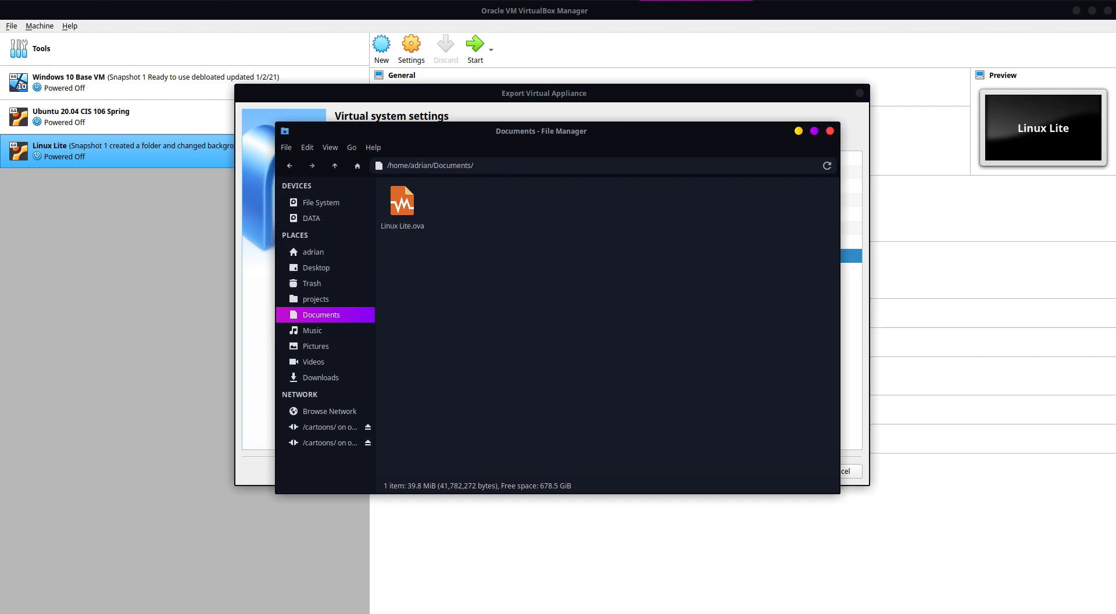
Step: Switch to Chromium and look through the questions and VM requirements in the Lab 2 page on GitHub
key("alt+Tab")
scroll(595, 238, "down", 20)
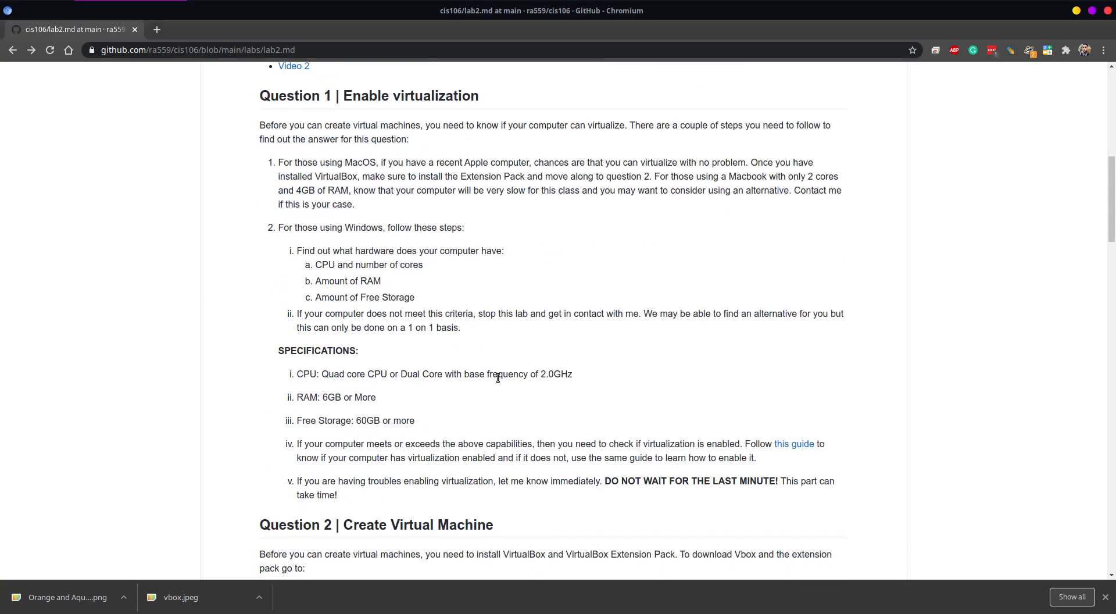
scroll(488, 454, "down", 15)
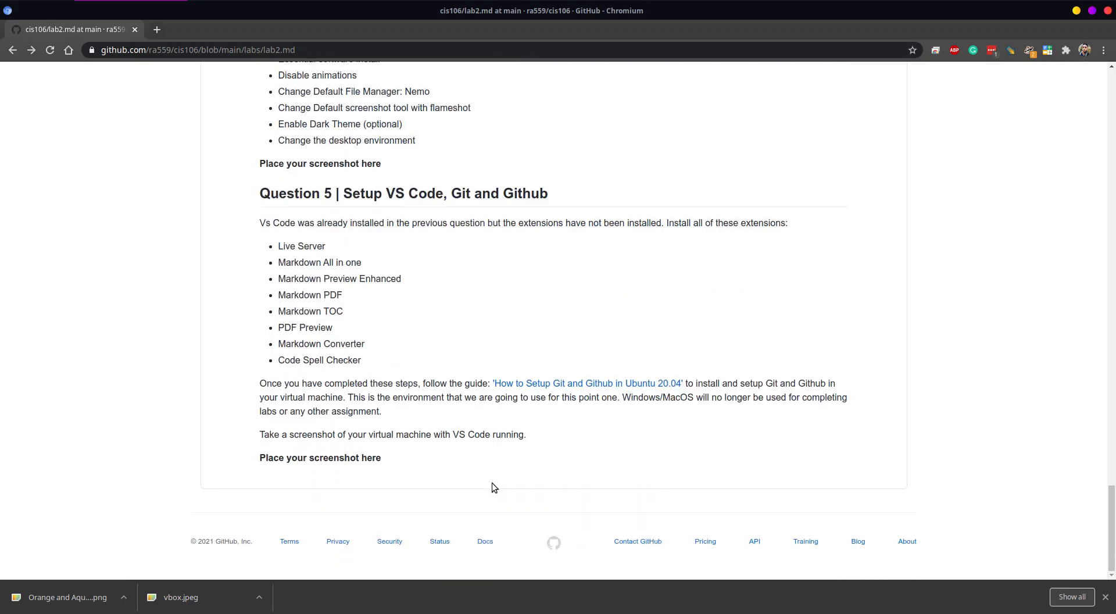
scroll(361, 393, "up", 10)
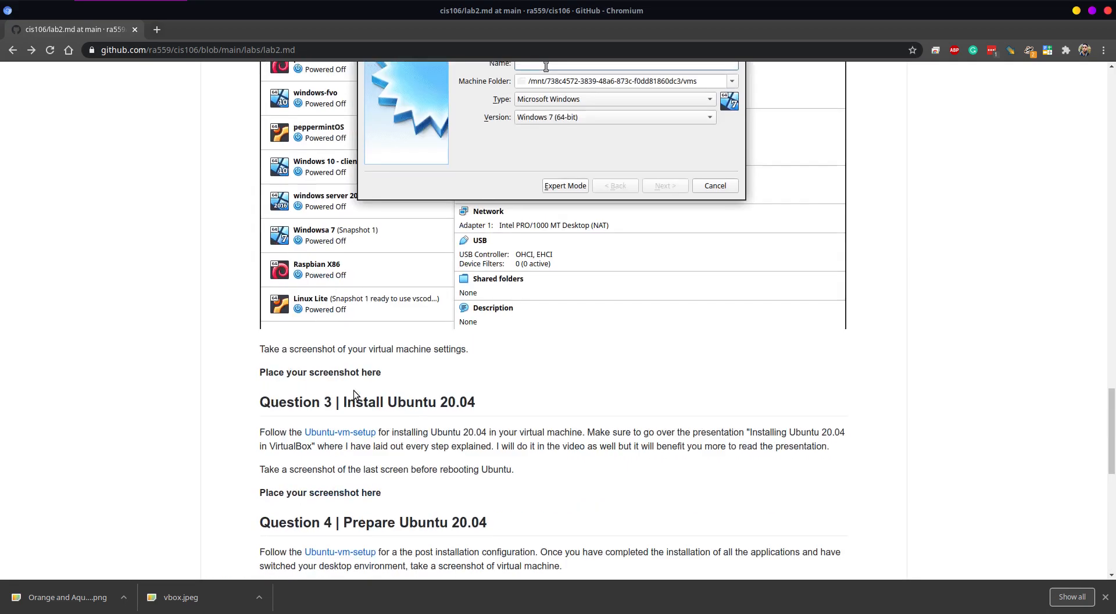
scroll(416, 512, "down", 4)
scroll(399, 417, "up", 20)
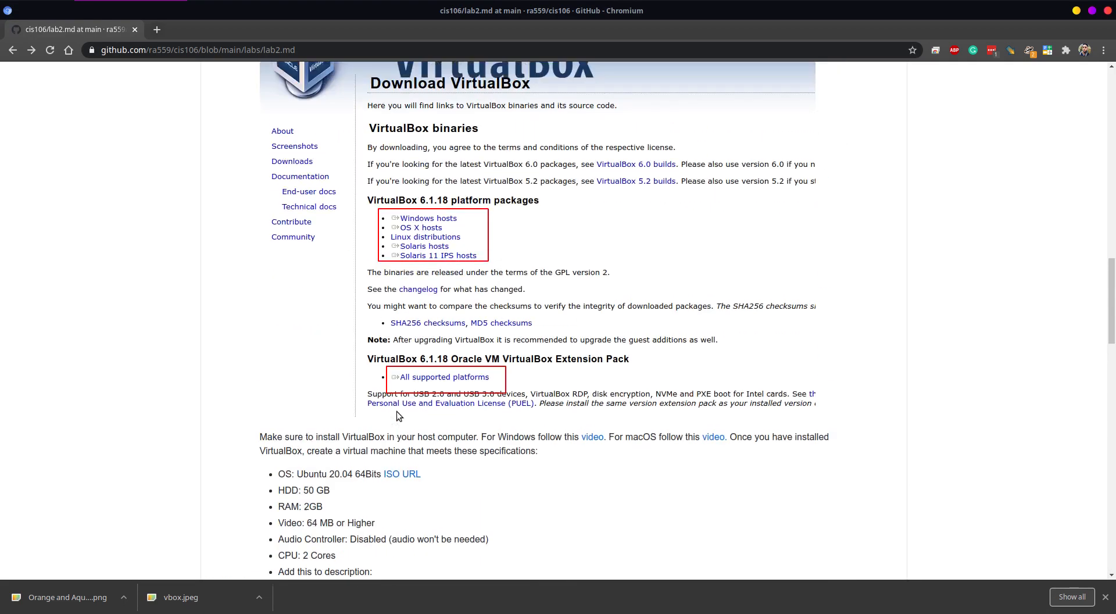
scroll(397, 415, "up", 10)
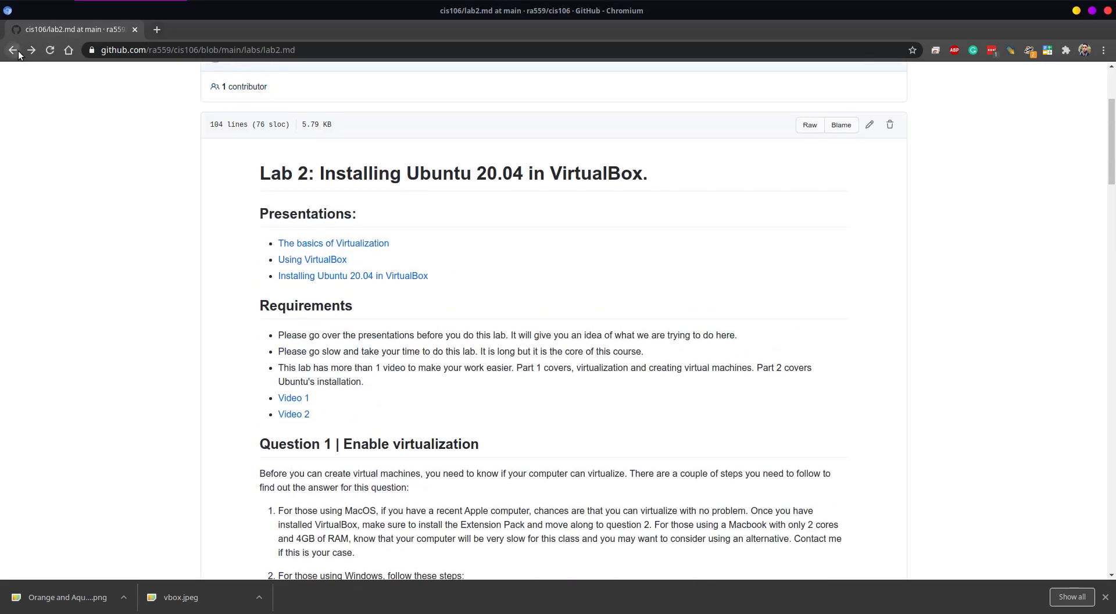
Step: Go to the cis106 repository's main page and find the "VIRTUAL MACHINE READY TO USE" entry under Resources
left_click(18, 52)
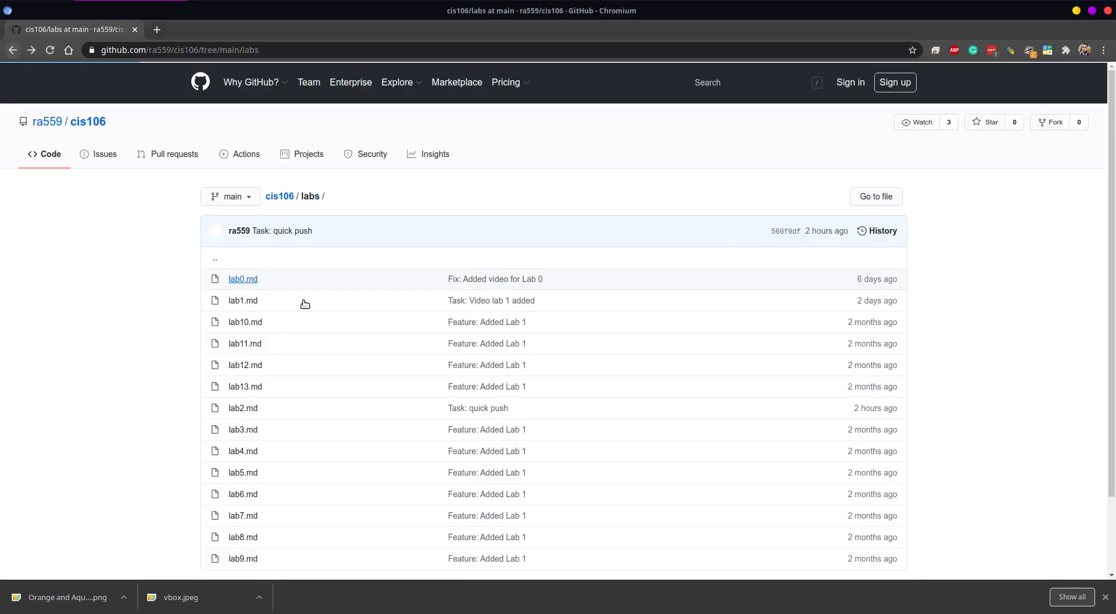
left_click(284, 198)
scroll(372, 407, "down", 3)
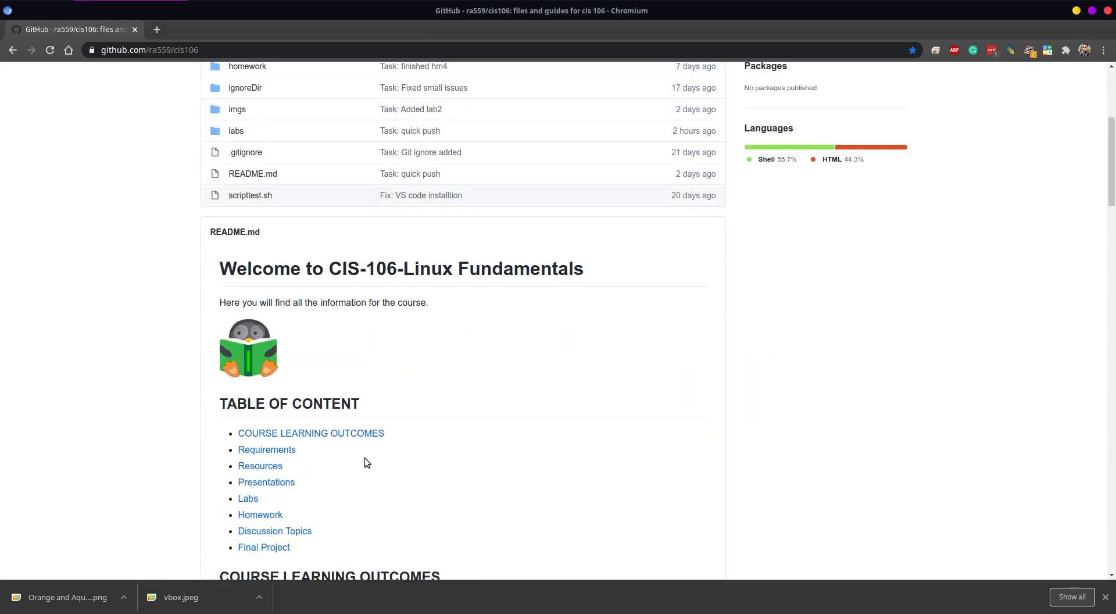
scroll(372, 462, "down", 10)
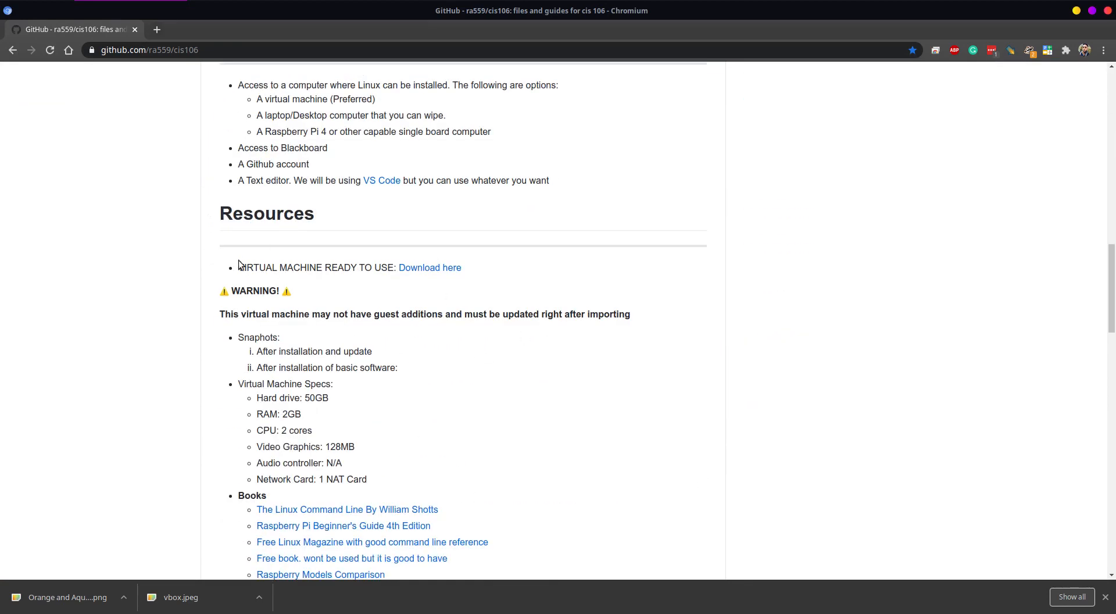
left_click_drag(240, 265, 393, 271)
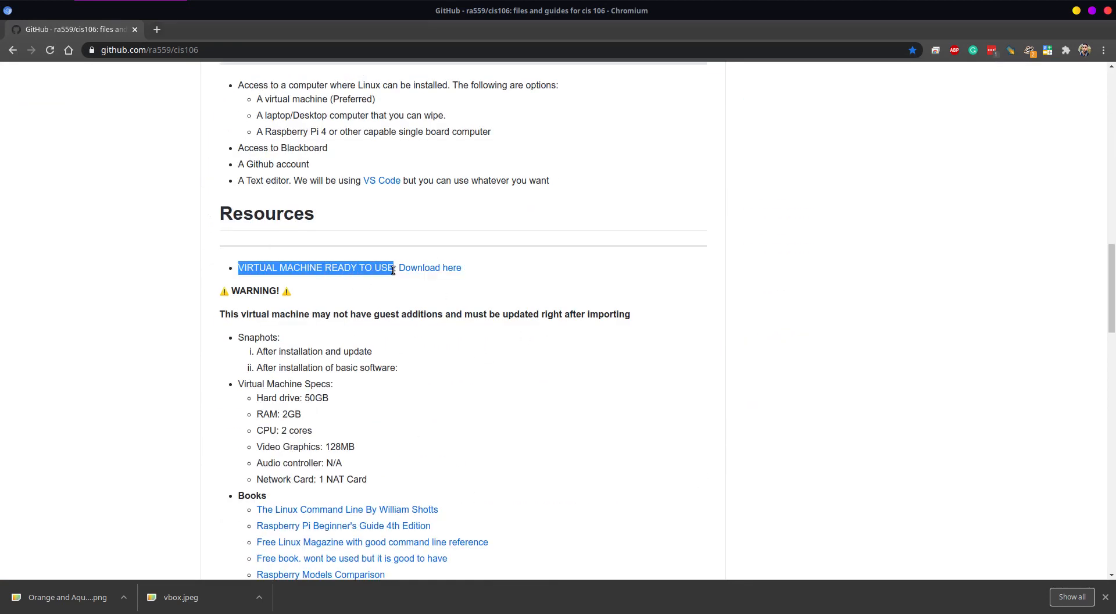
Step: View the MEGA download page of the ready-to-use virtual machine and return to the cis106 repository's file list
left_click(436, 267)
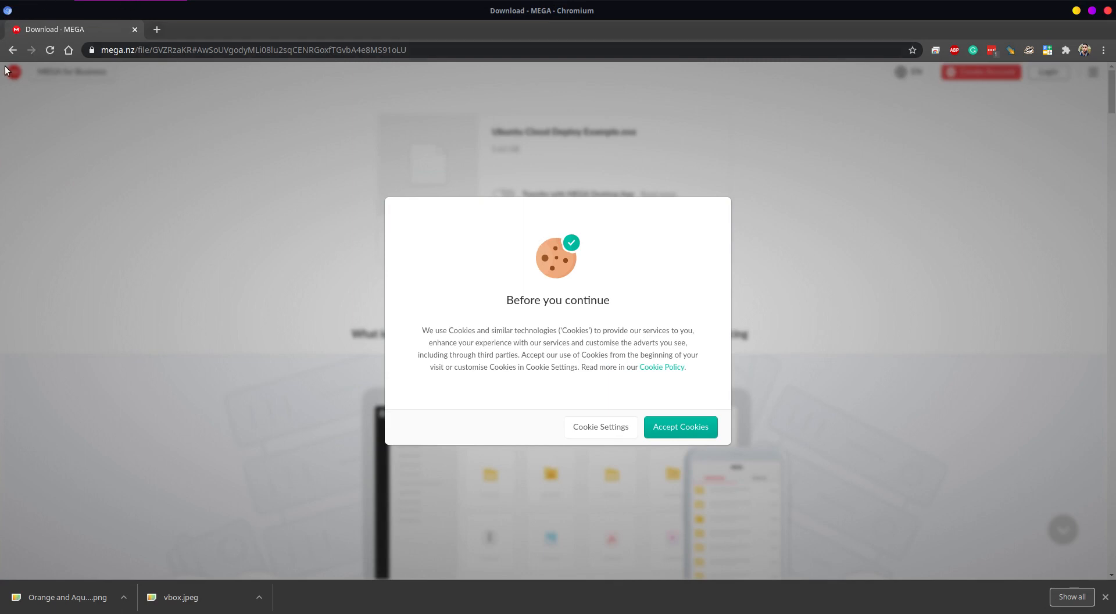
left_click(14, 50)
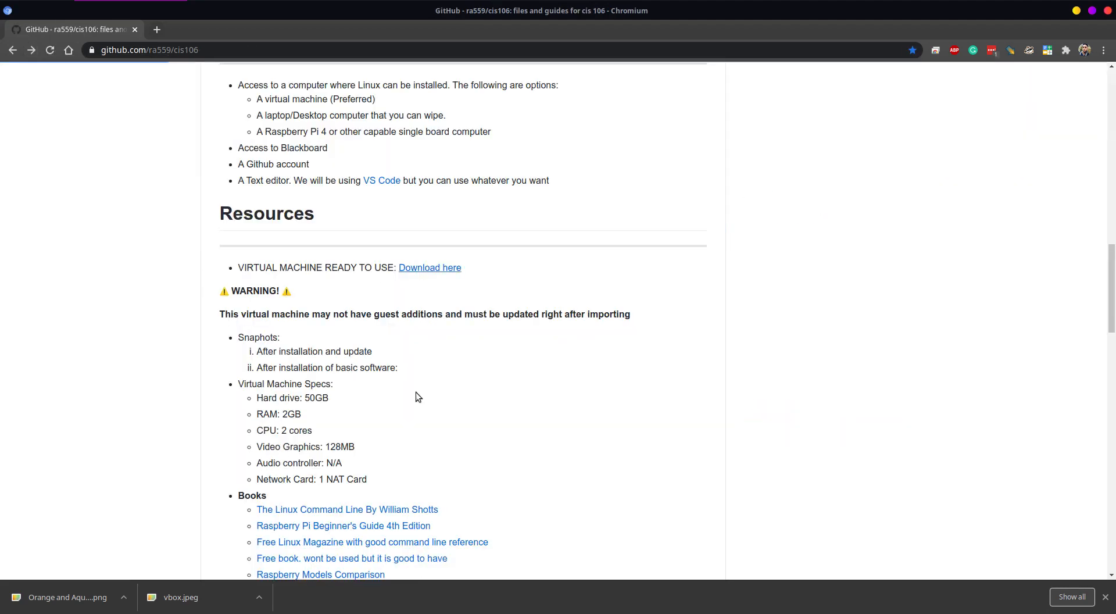
scroll(279, 354, "up", 20)
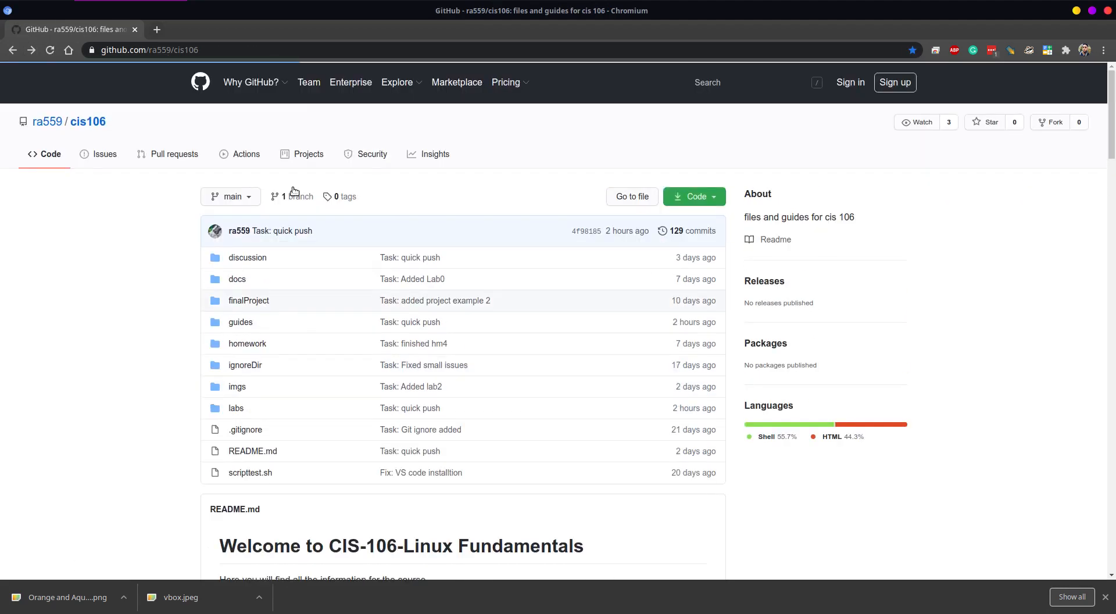